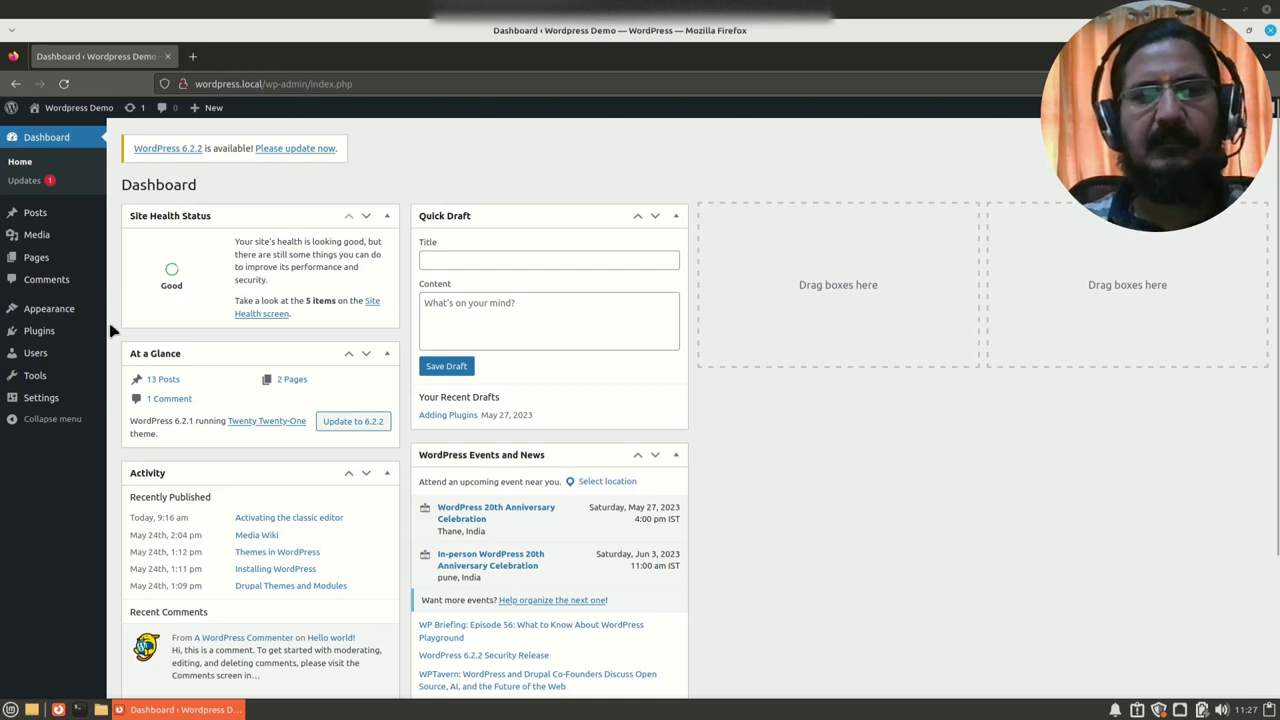
Step: Open the All Users page from the admin sidebar
{"action": "left_click", "coordinate": [35, 358]}
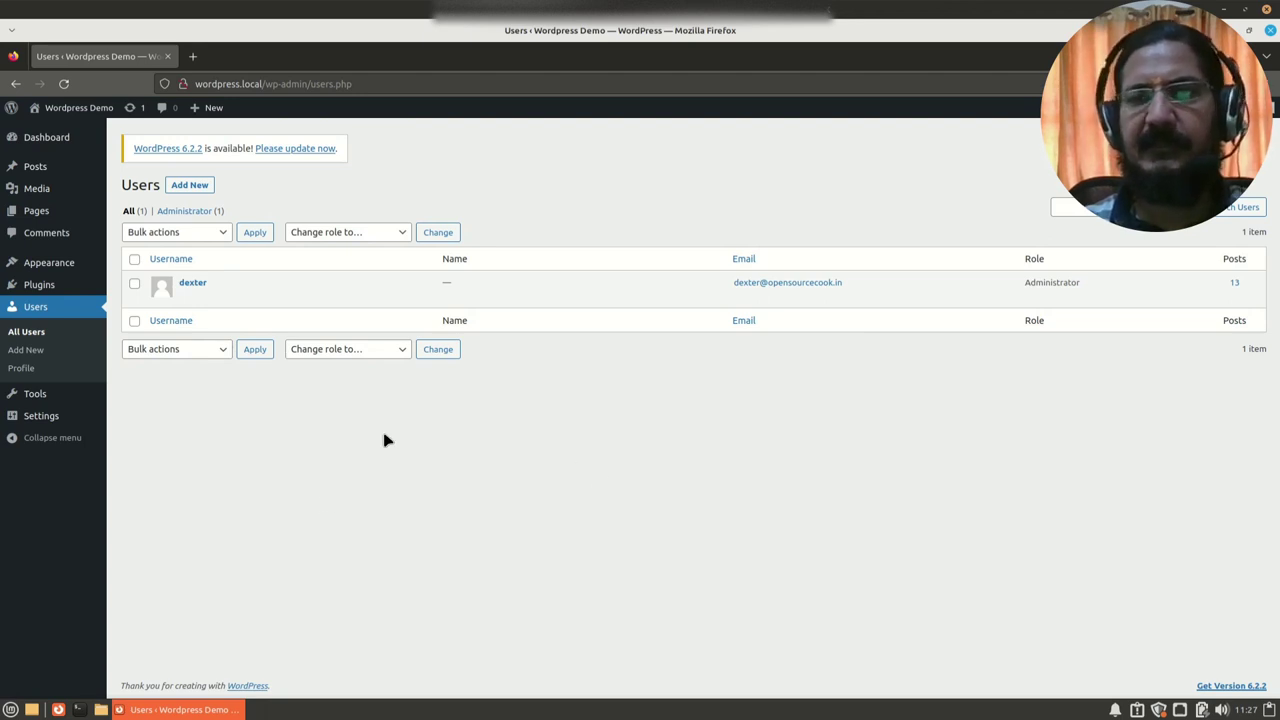
Step: Review the roles in the Change role to… dropdown unchanged, then start the Add New User form
{"action": "left_click", "coordinate": [396, 234]}
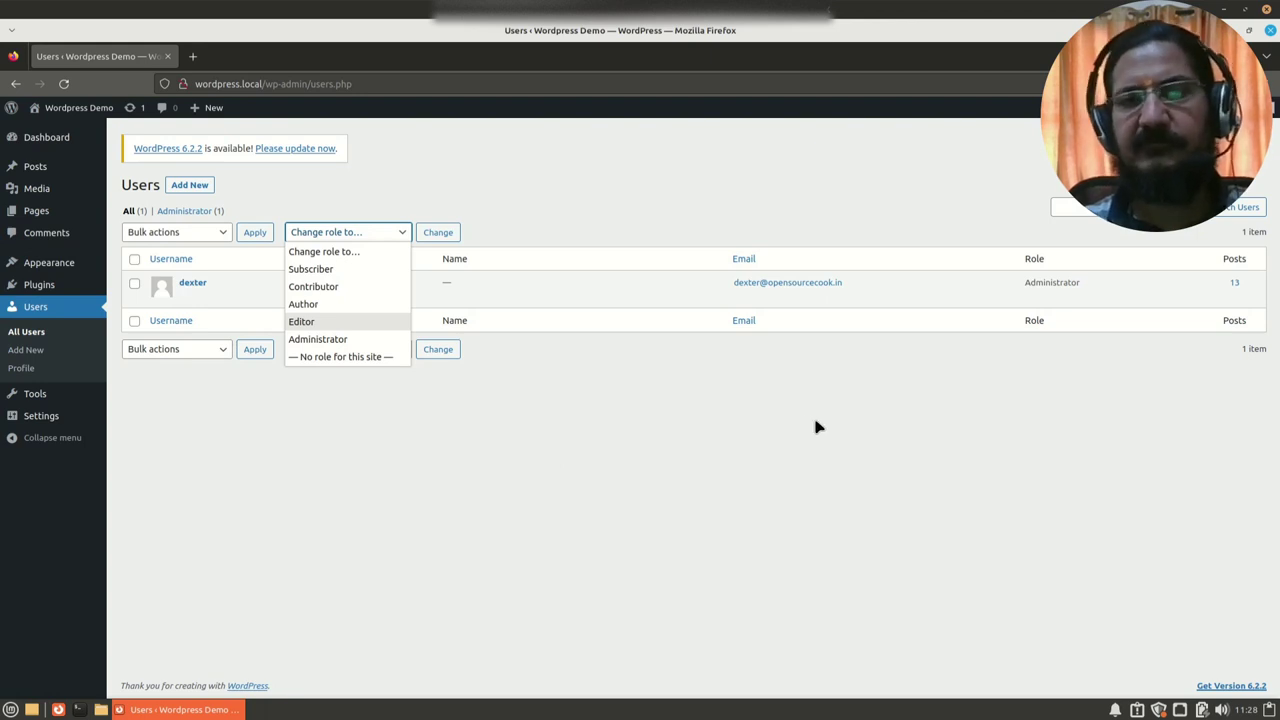
{"action": "left_click", "coordinate": [757, 447]}
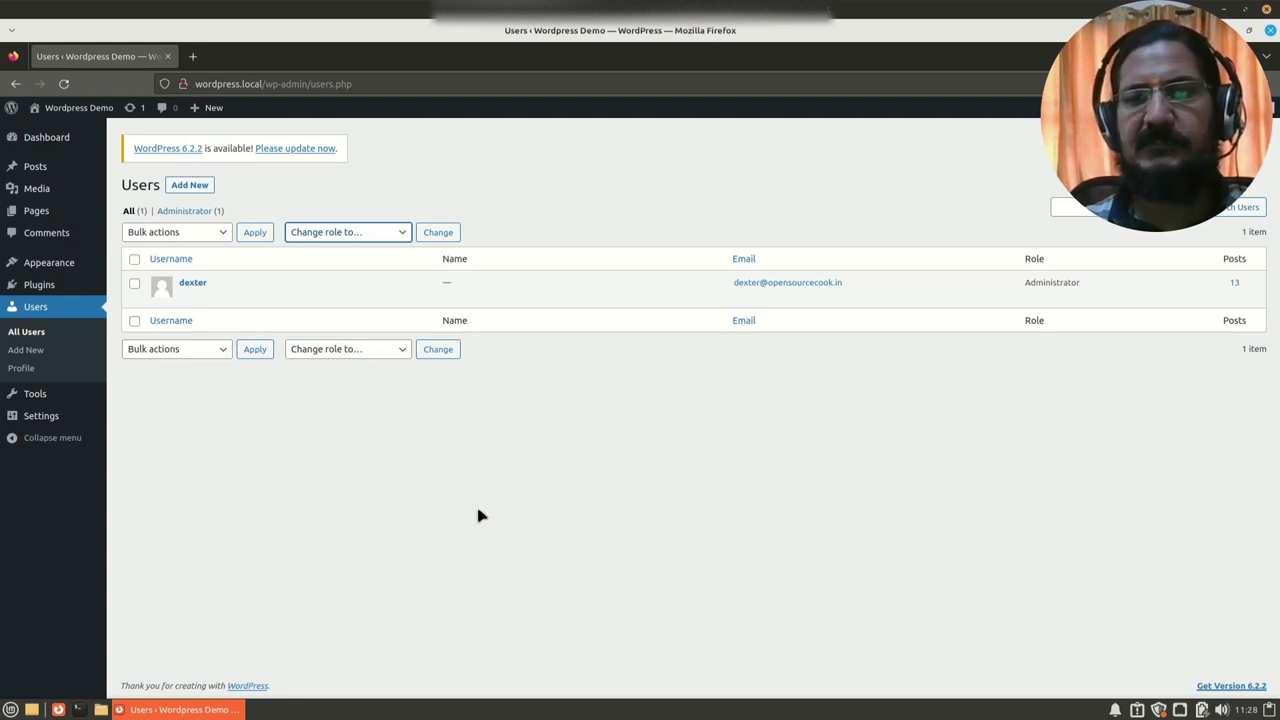
{"action": "left_click", "coordinate": [366, 238]}
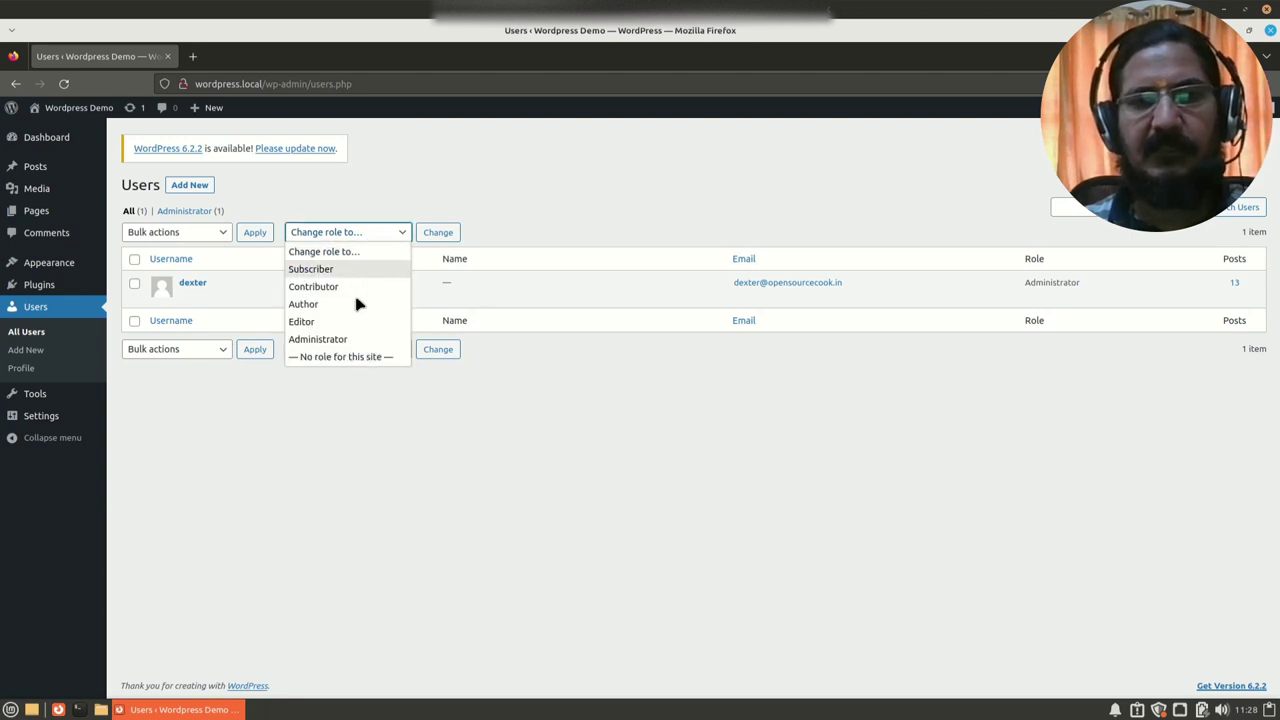
{"action": "left_click", "coordinate": [368, 468]}
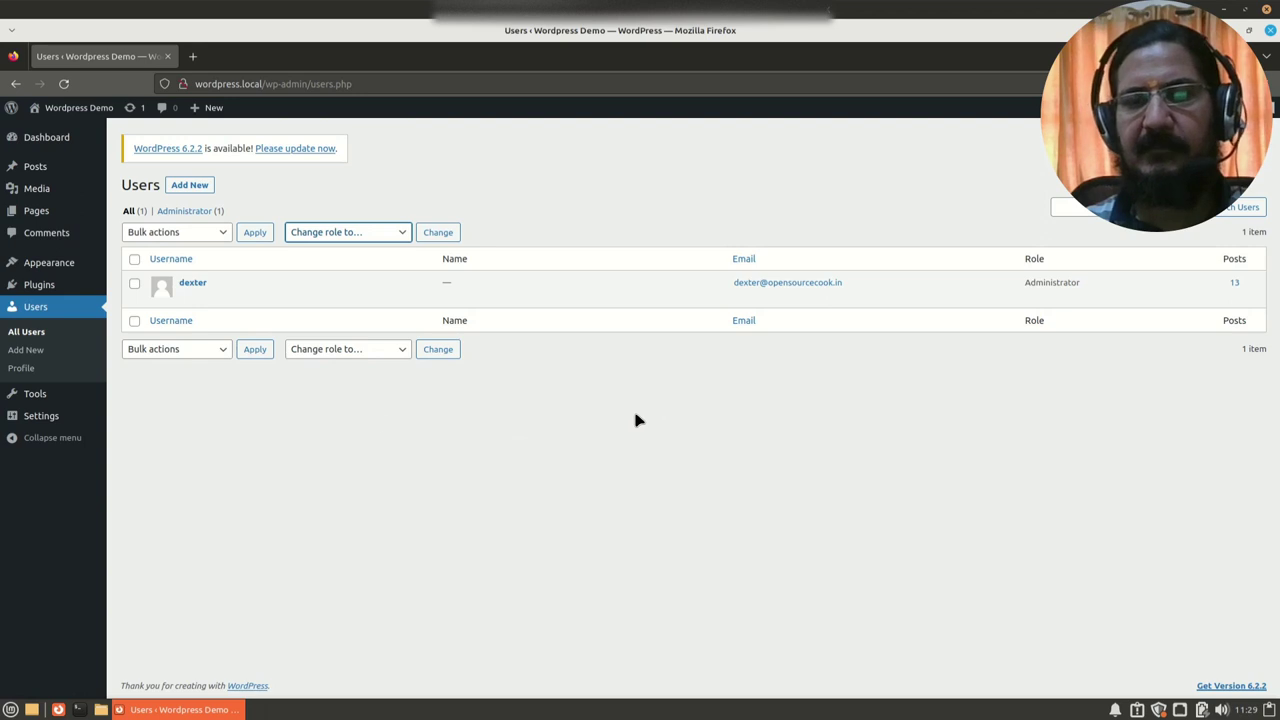
{"action": "left_click", "coordinate": [362, 237]}
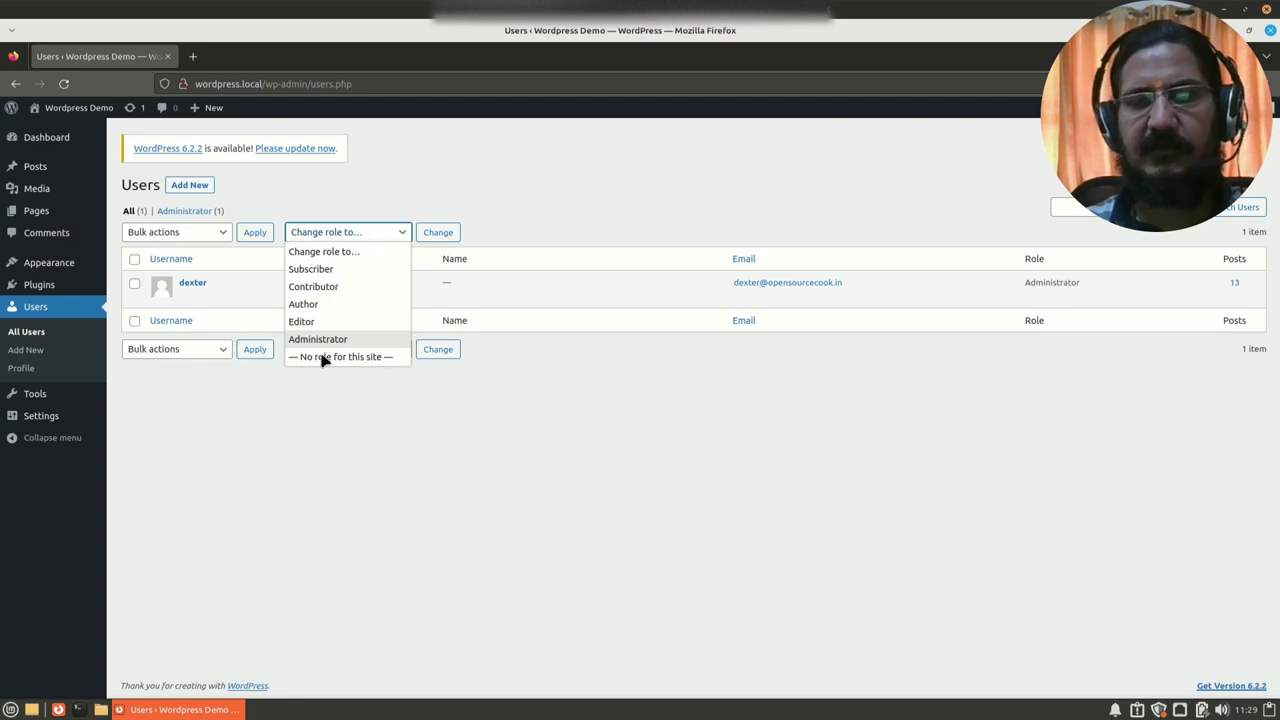
{"action": "left_click", "coordinate": [331, 476]}
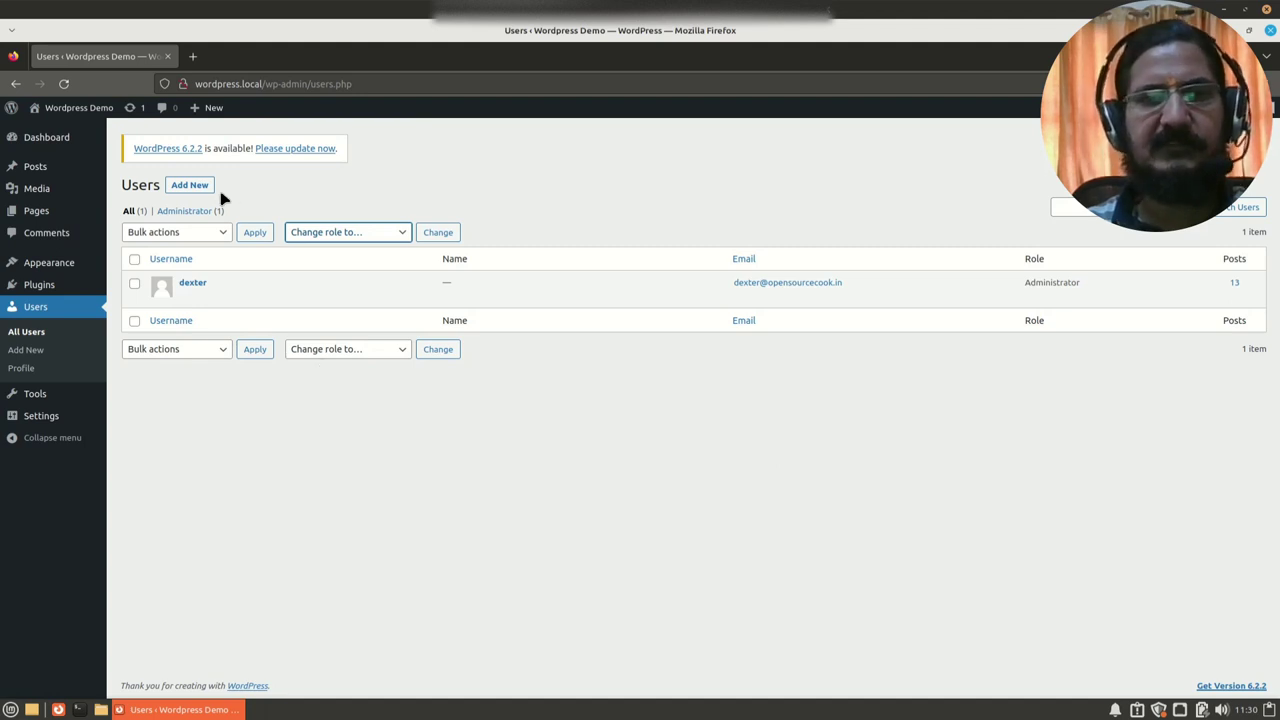
{"action": "left_click", "coordinate": [191, 186]}
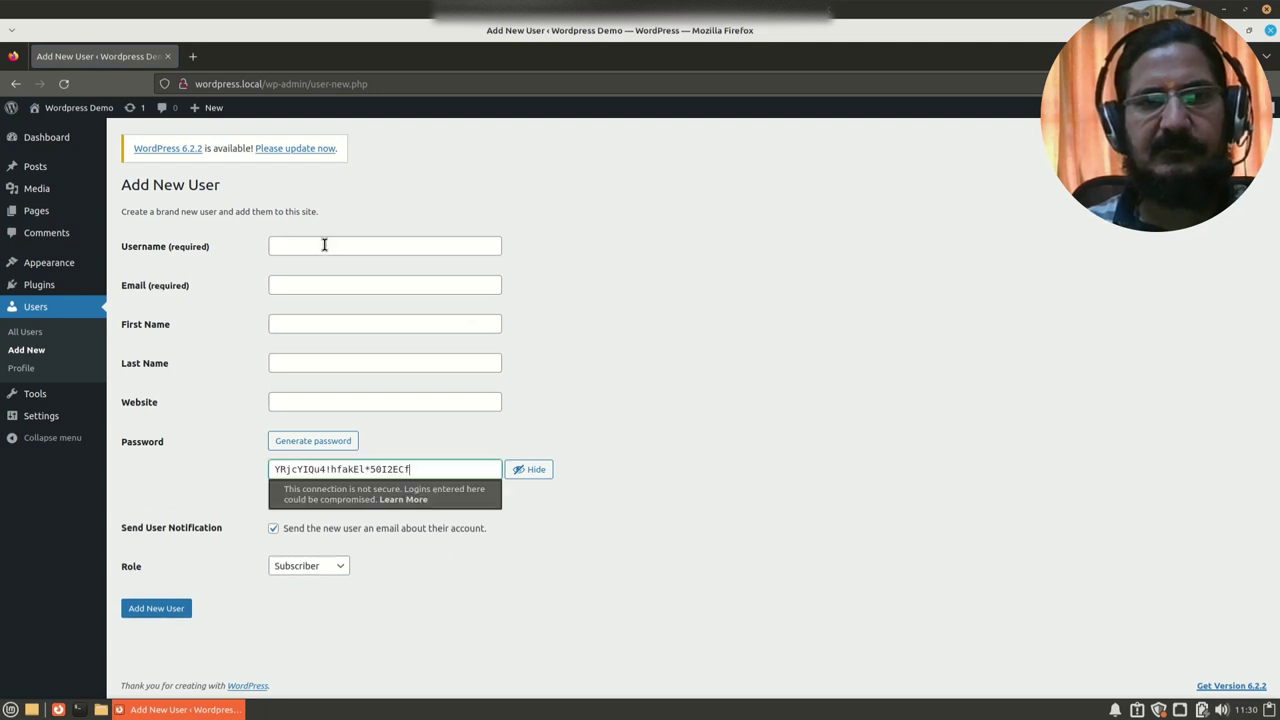
Step: Enter the new user's username, e-mail address and first name
{"action": "left_click", "coordinate": [325, 246]}
{"action": "type", "text": "ed"}
{"action": "left_click", "coordinate": [688, 300]}
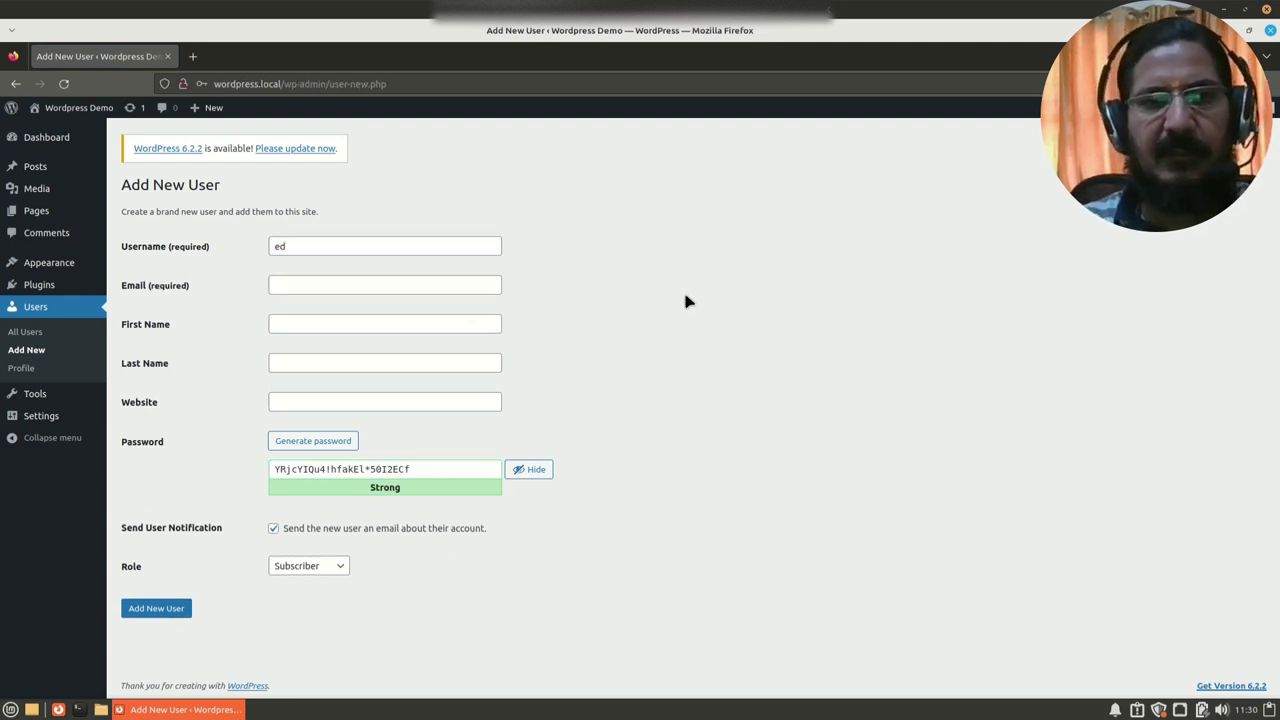
{"action": "left_click", "coordinate": [377, 288]}
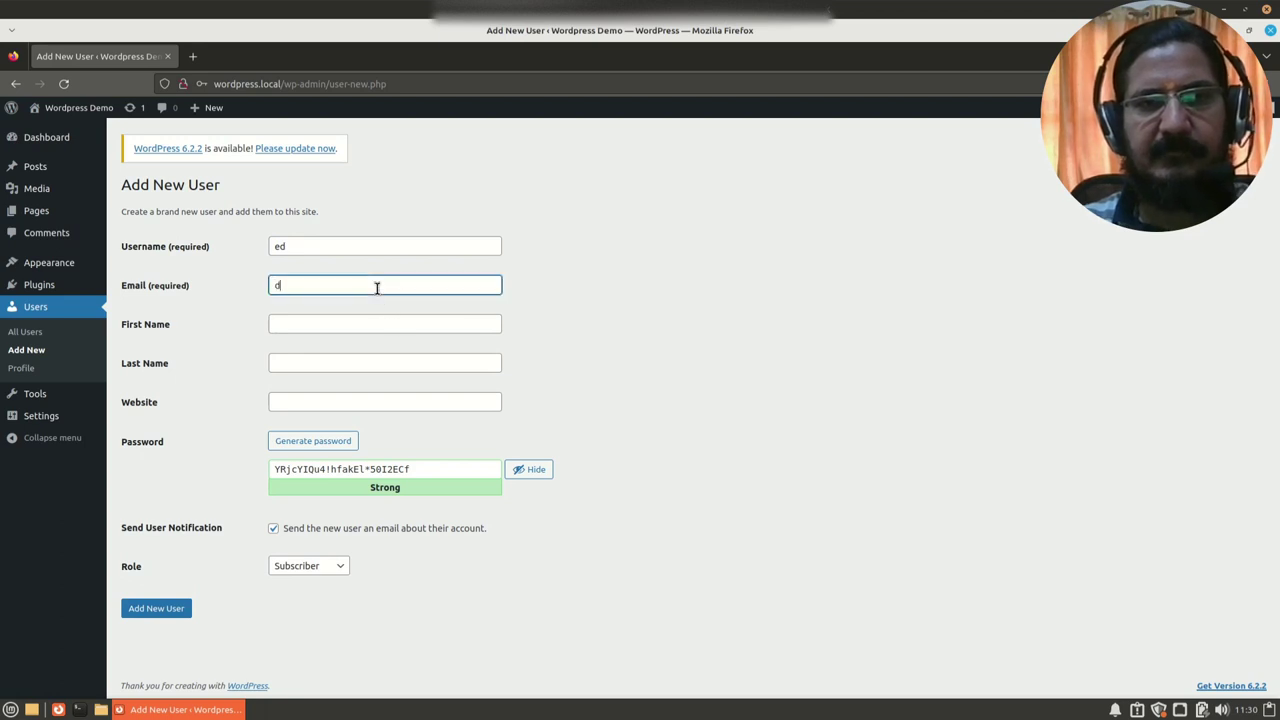
{"action": "type", "text": "ed@"}
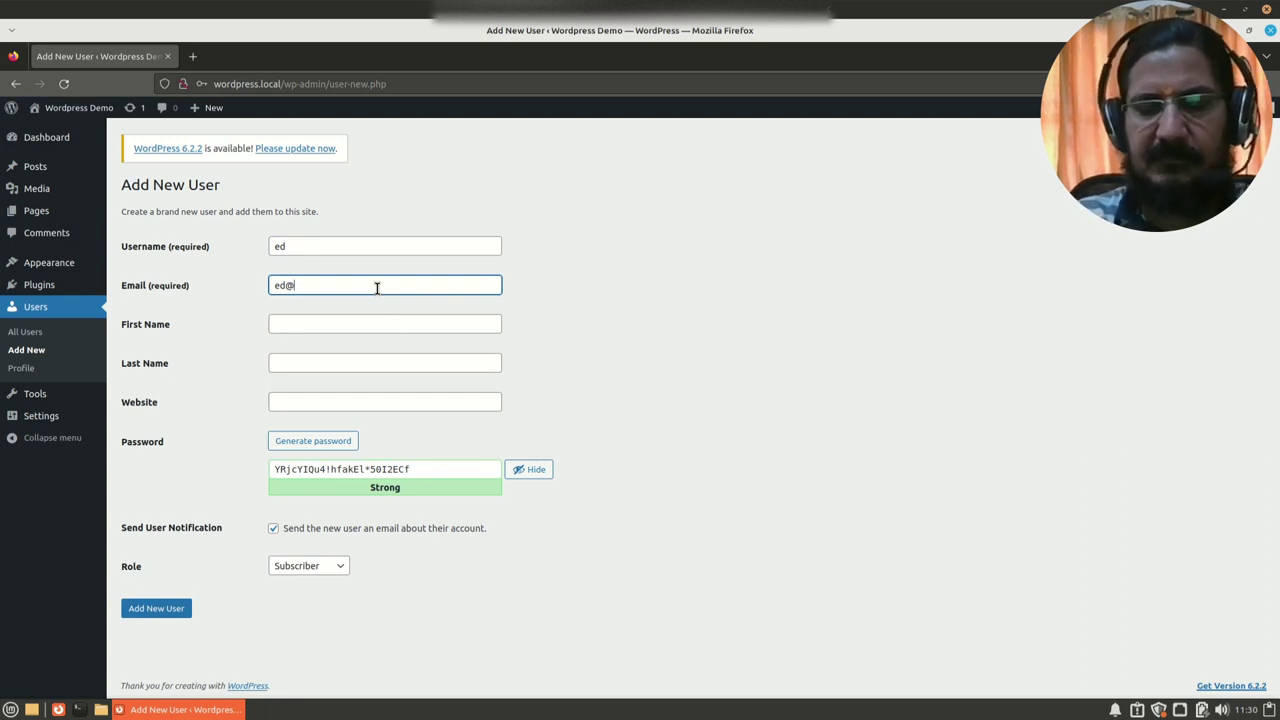
{"action": "type", "text": "dpress.local"}
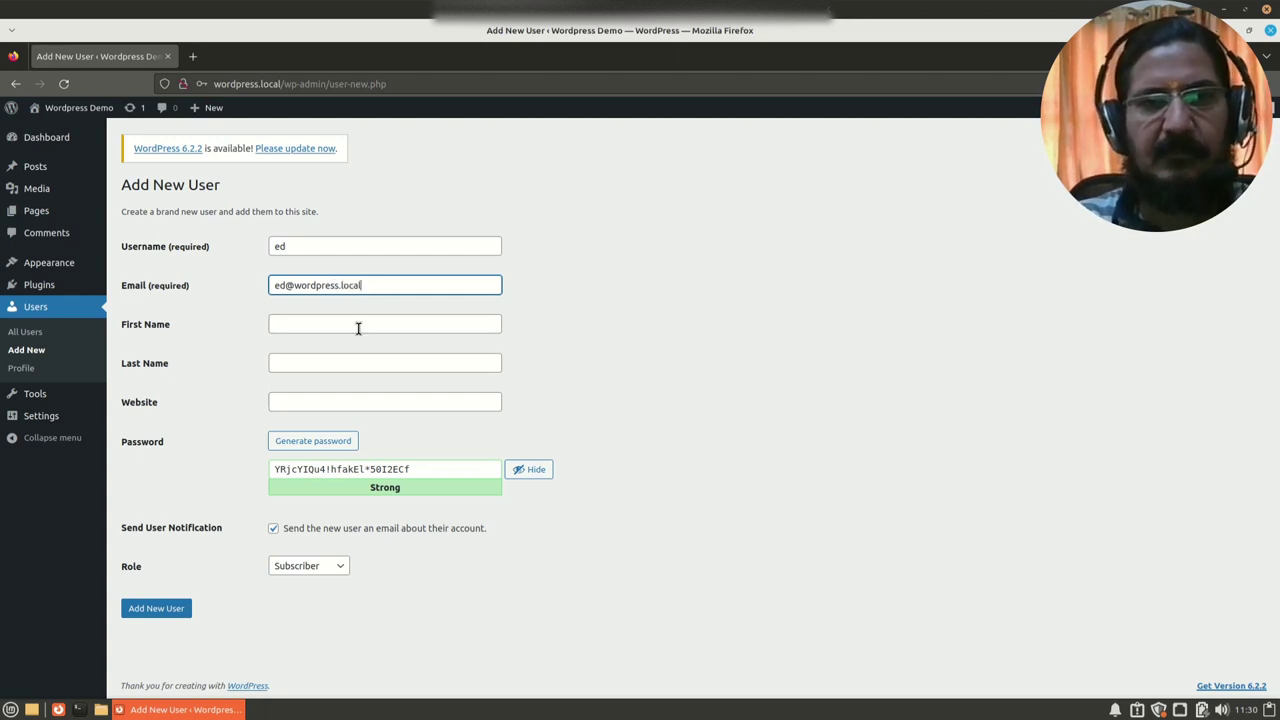
{"action": "left_click", "coordinate": [358, 327]}
{"action": "type", "text": "Ed"}
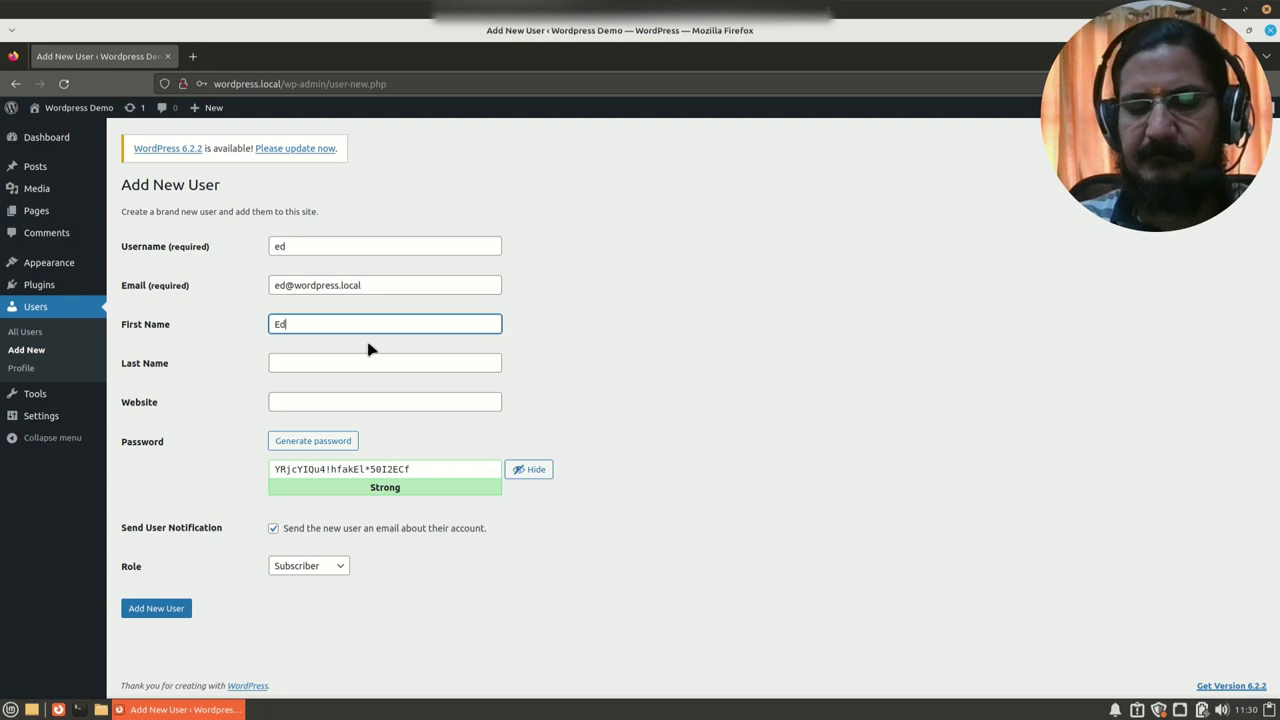
{"action": "type", "text": "dit"}
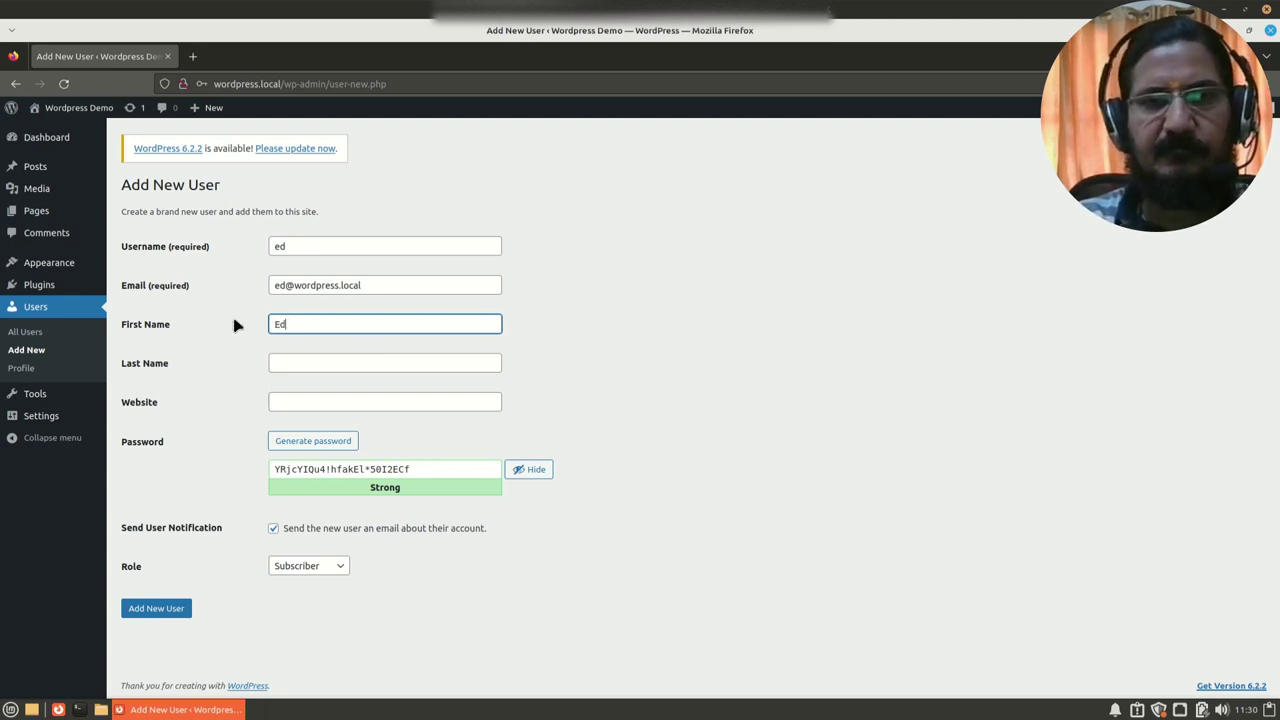
{"action": "left_click", "coordinate": [294, 362]}
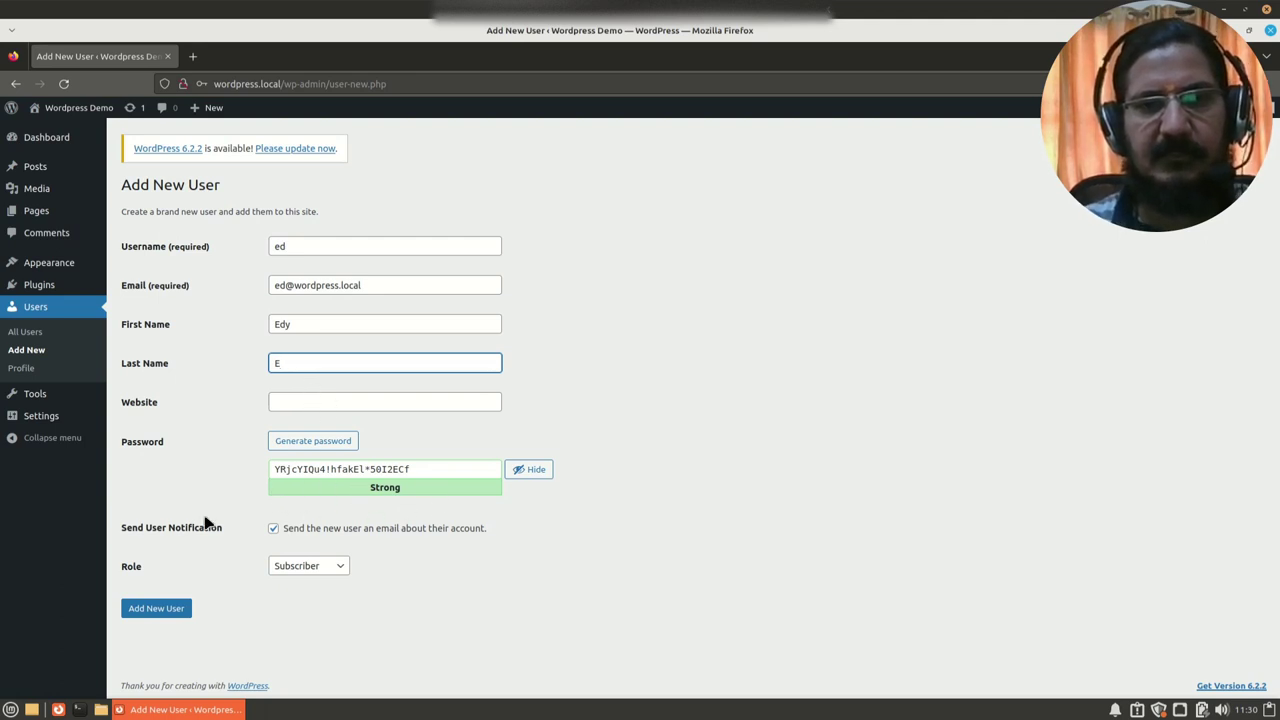
Step: Set a weak confirmed password, disable the notification e-mail, choose the Editor role and submit
{"action": "triple_click", "coordinate": [451, 468]}
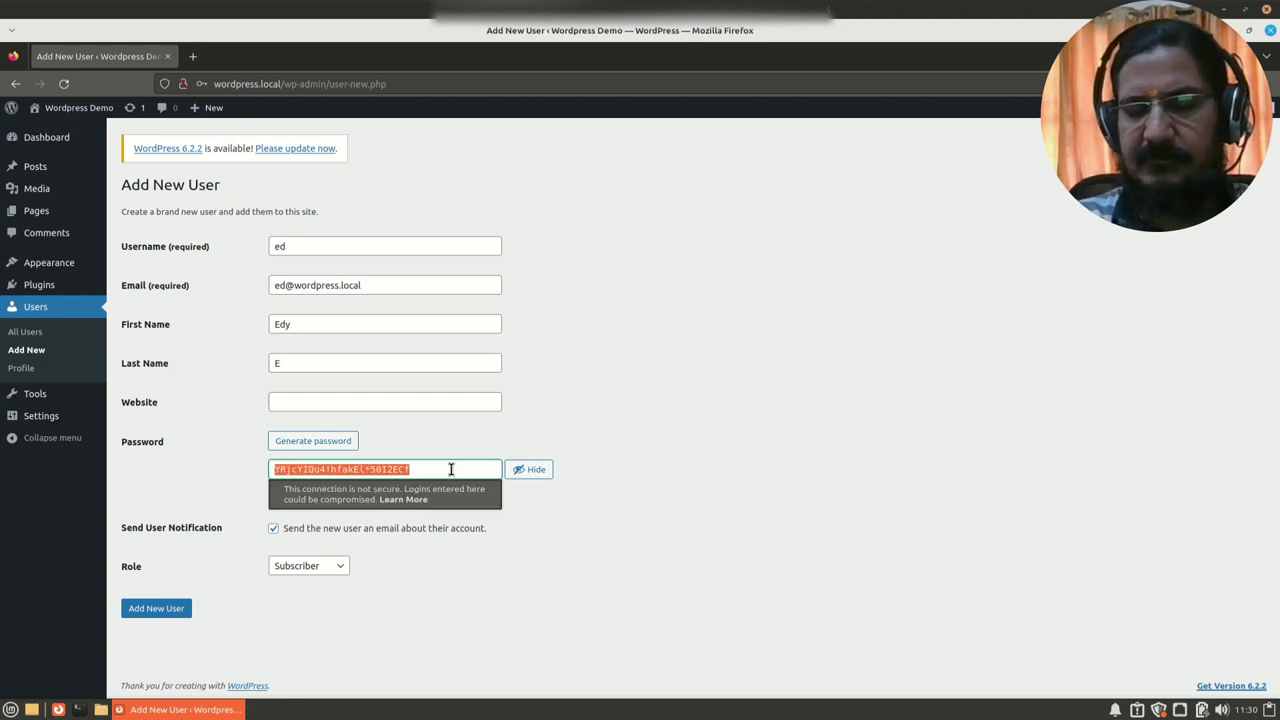
{"action": "type", "text": "d"}
{"action": "key", "text": "BackSpace"}
{"action": "key", "text": "BackSpace"}
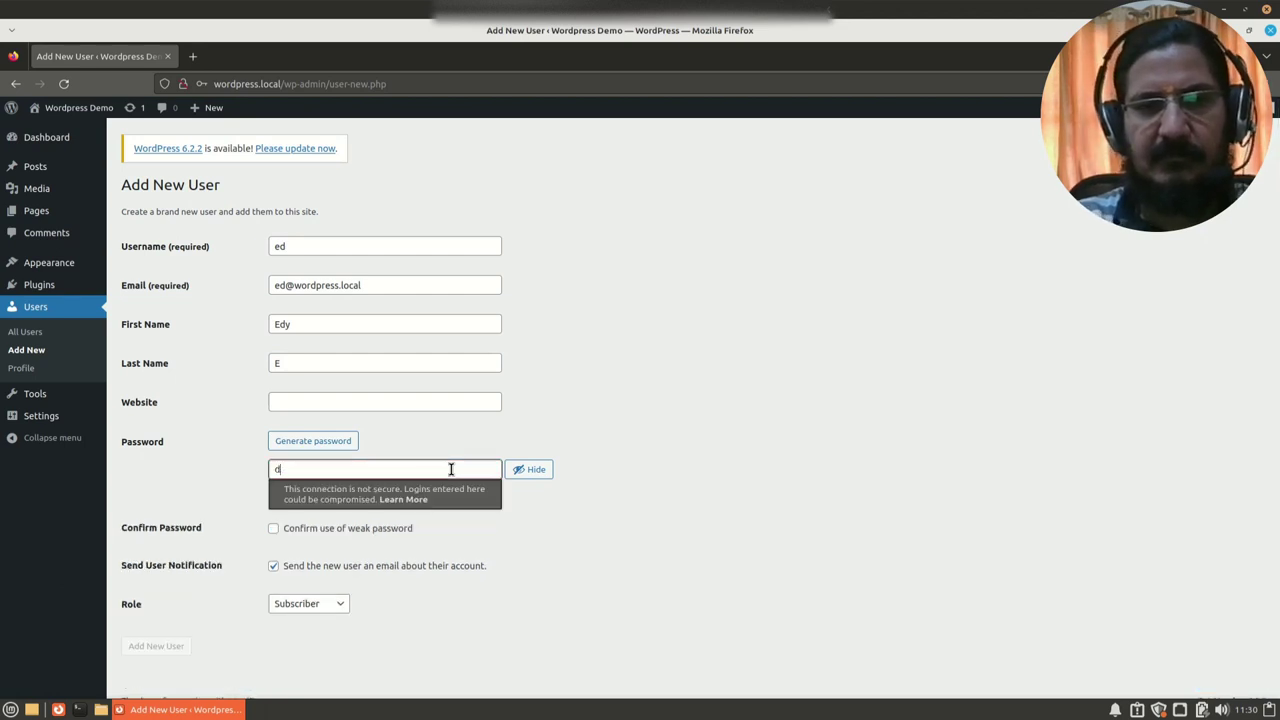
{"action": "type", "text": "ed123"}
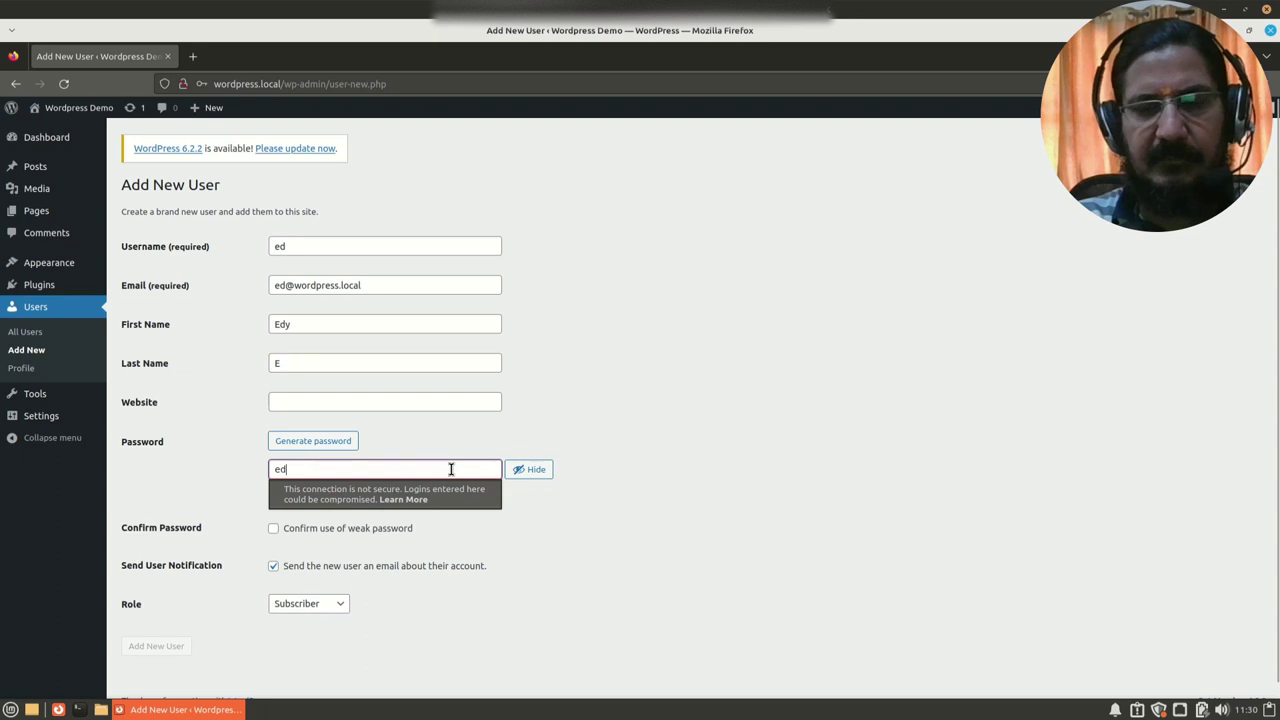
{"action": "left_click", "coordinate": [386, 531]}
{"action": "left_click", "coordinate": [273, 566]}
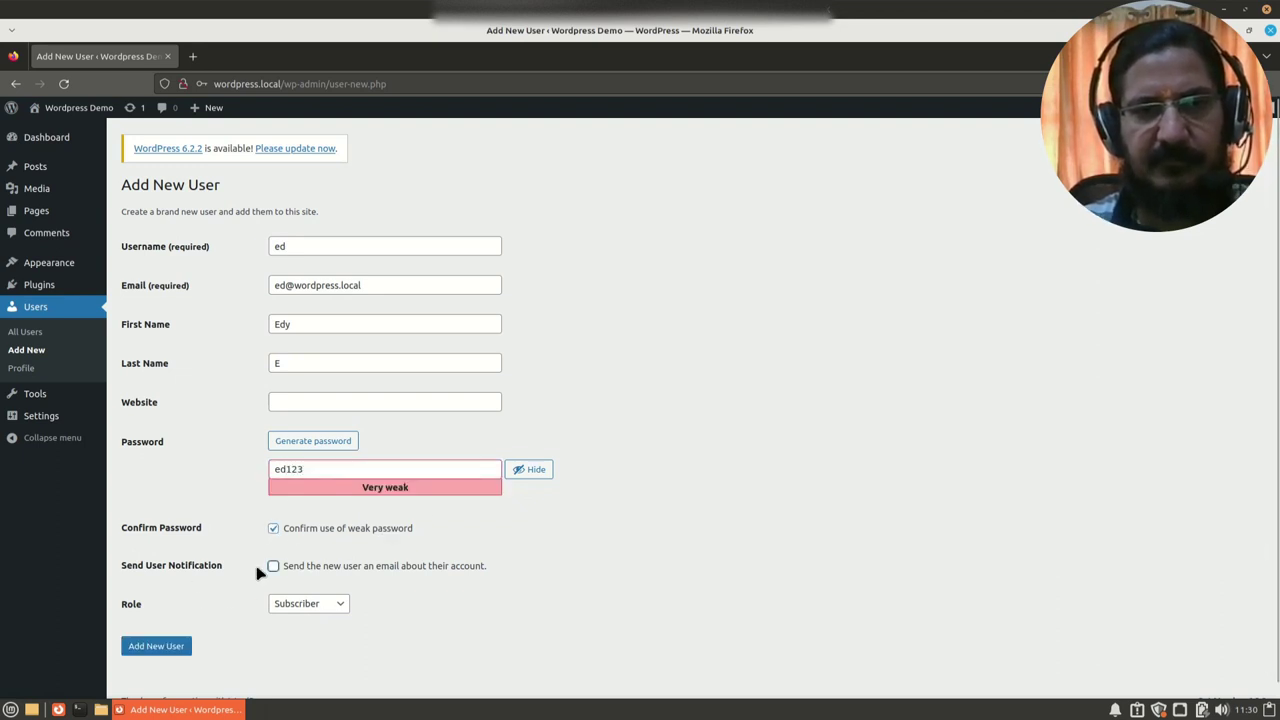
{"action": "left_click", "coordinate": [307, 608]}
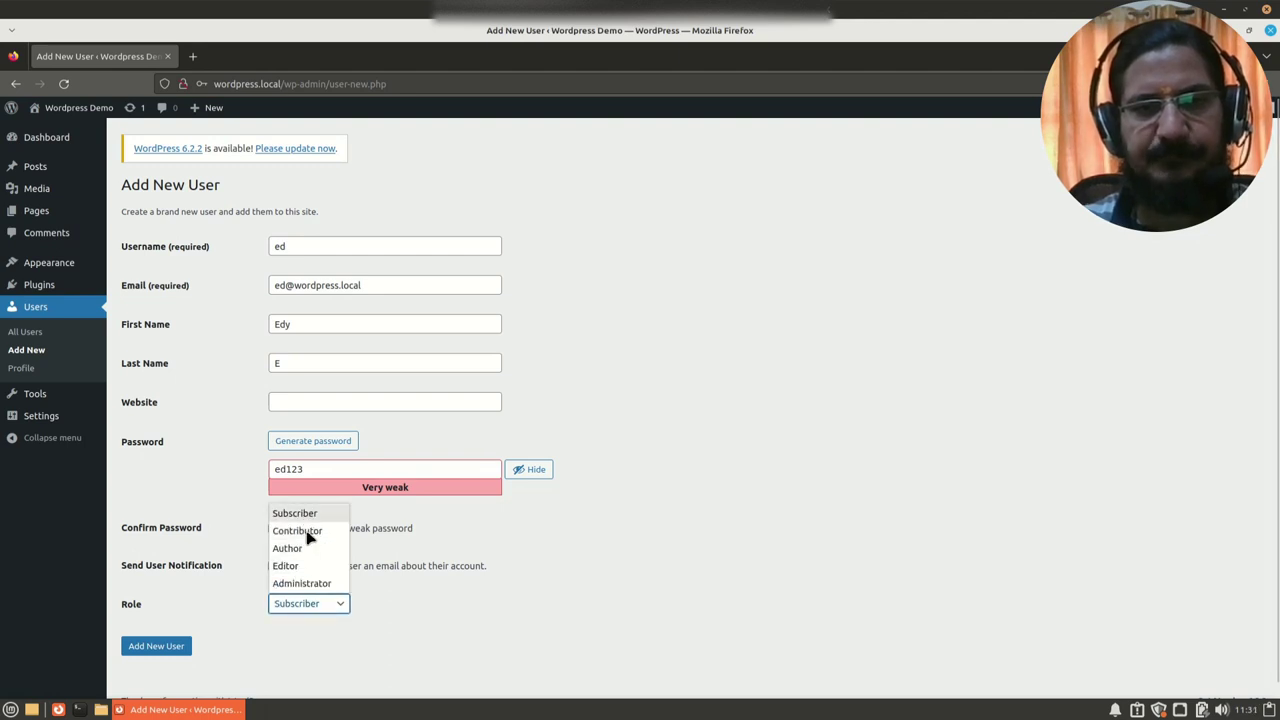
{"action": "left_click", "coordinate": [318, 566]}
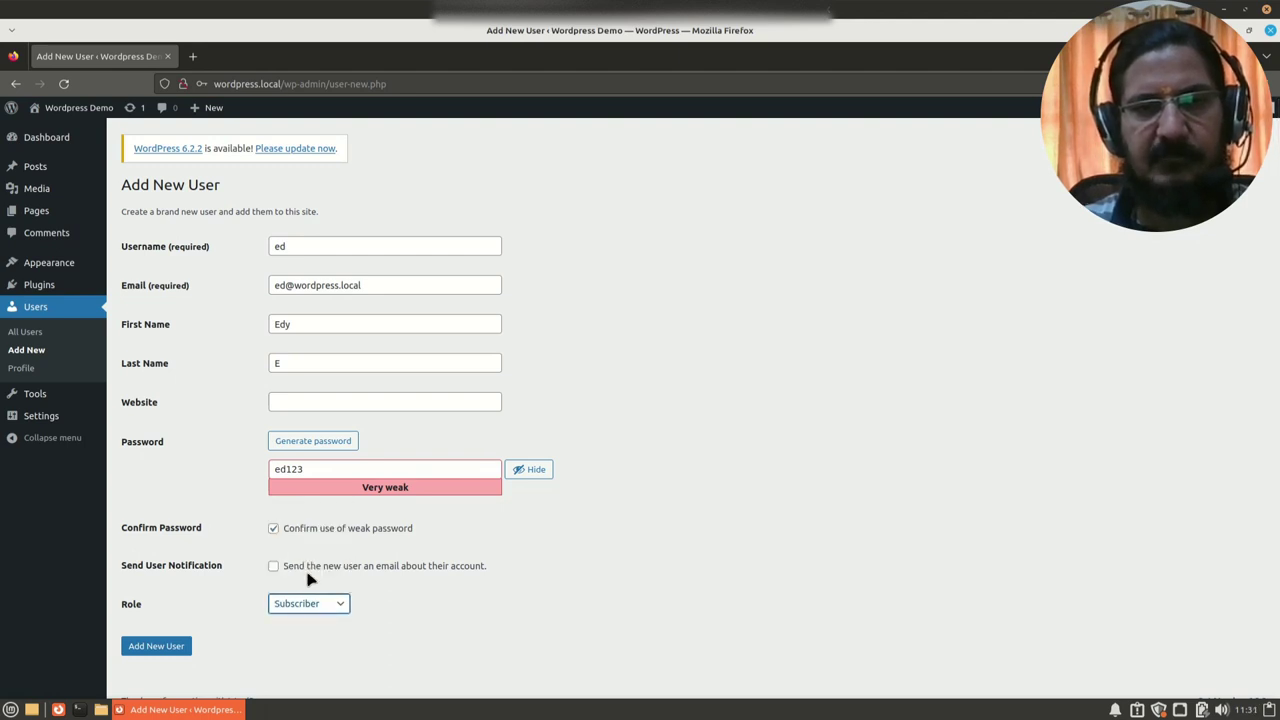
{"action": "left_click", "coordinate": [160, 648]}
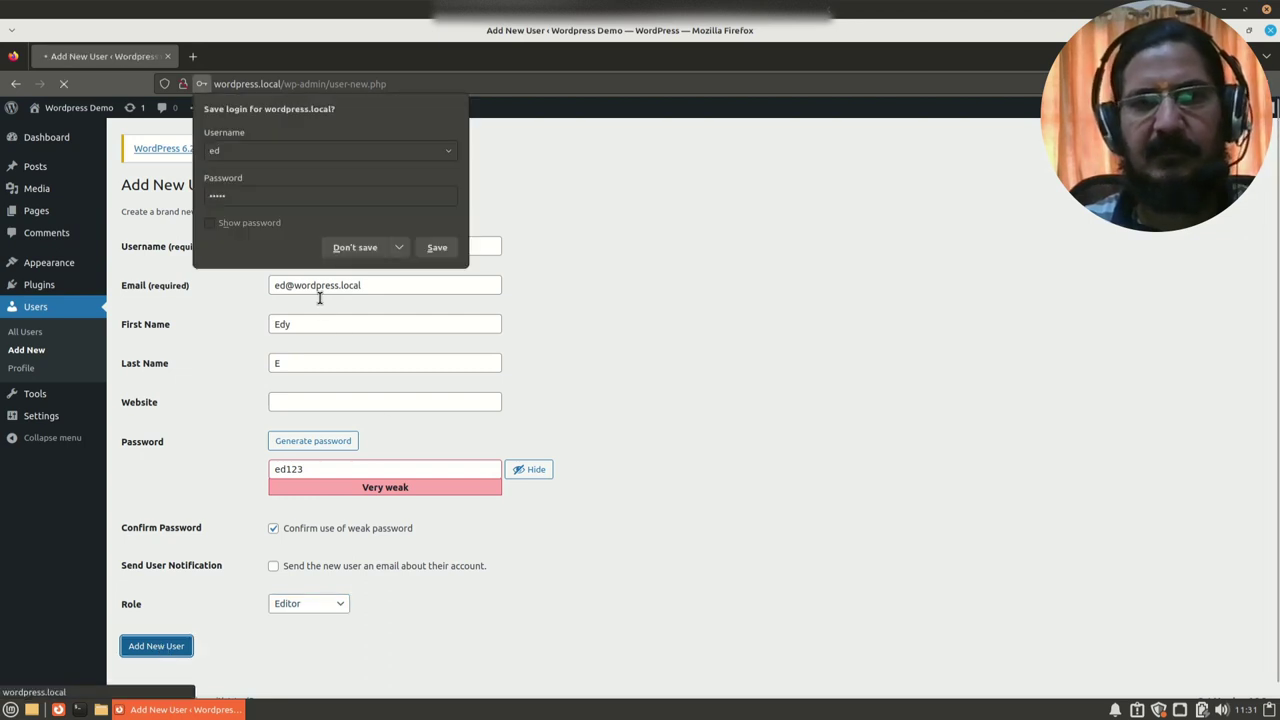
Step: Decline saving the browser login and dismiss the 'New user created' notice
{"action": "left_click", "coordinate": [340, 248]}
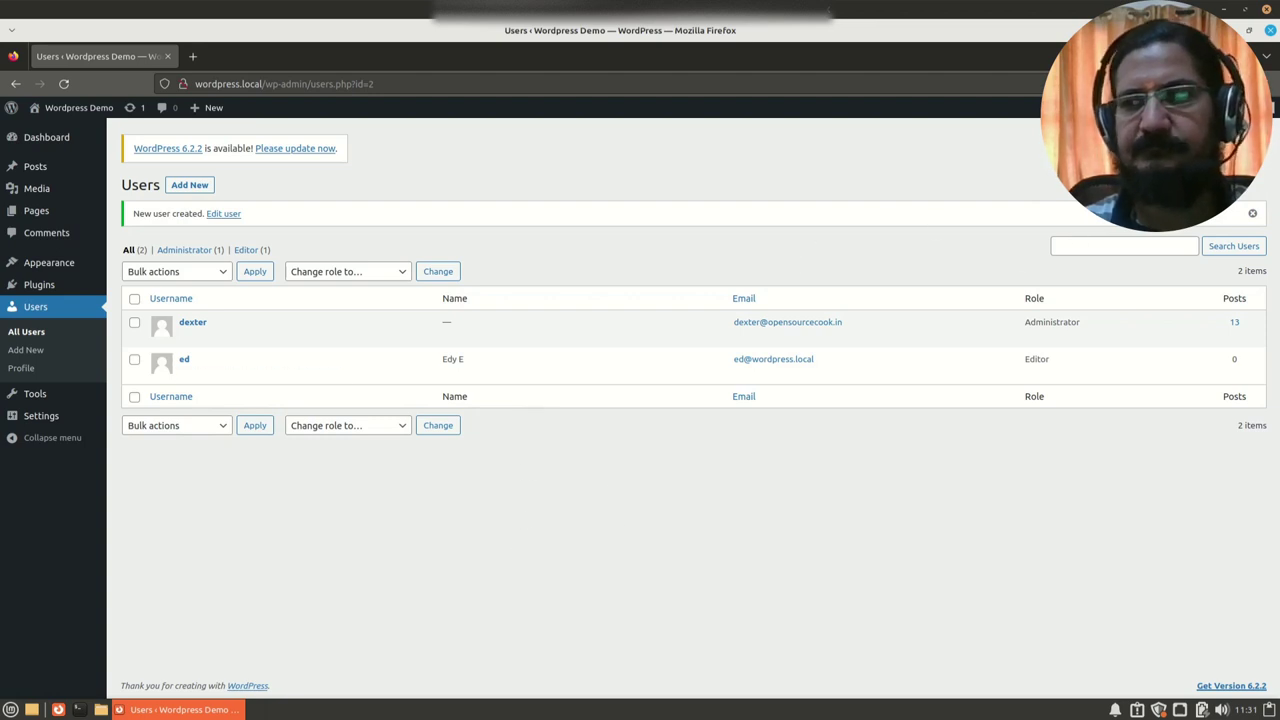
{"action": "left_click", "coordinate": [1252, 213]}
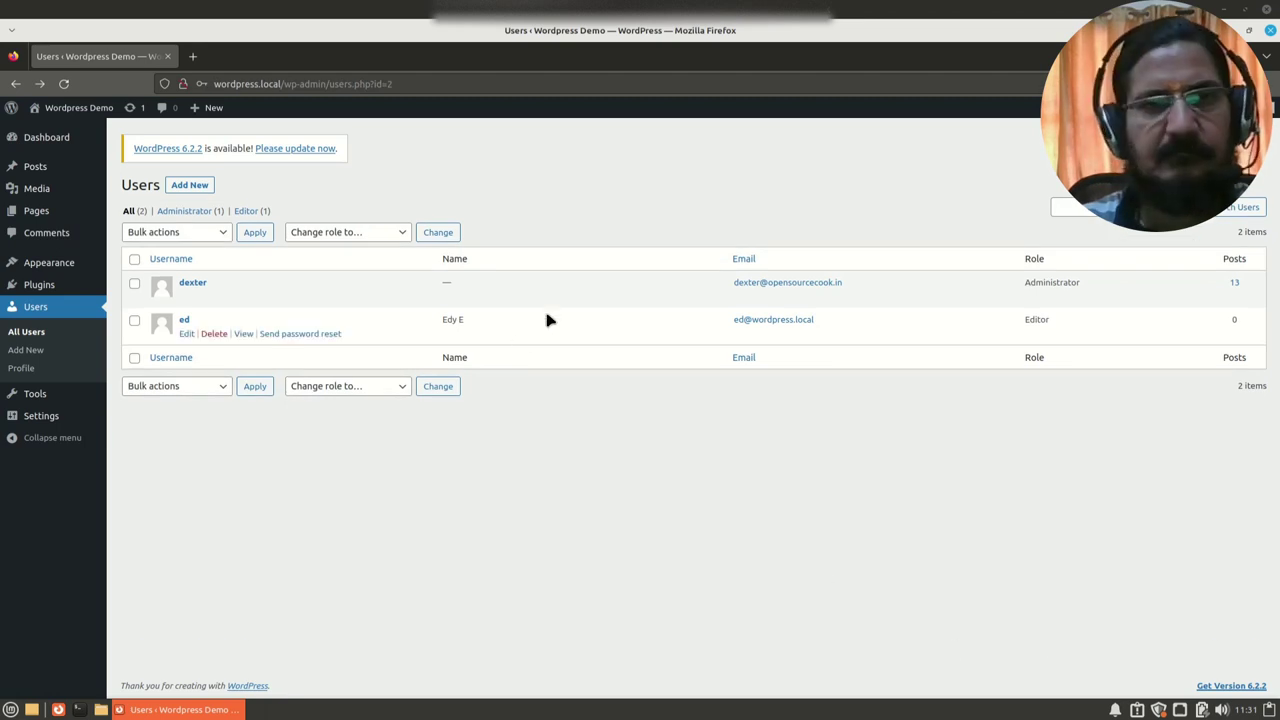
Step: Start a new user and enter the subscriber's username, e-mail, first and last name
{"action": "left_click", "coordinate": [205, 190]}
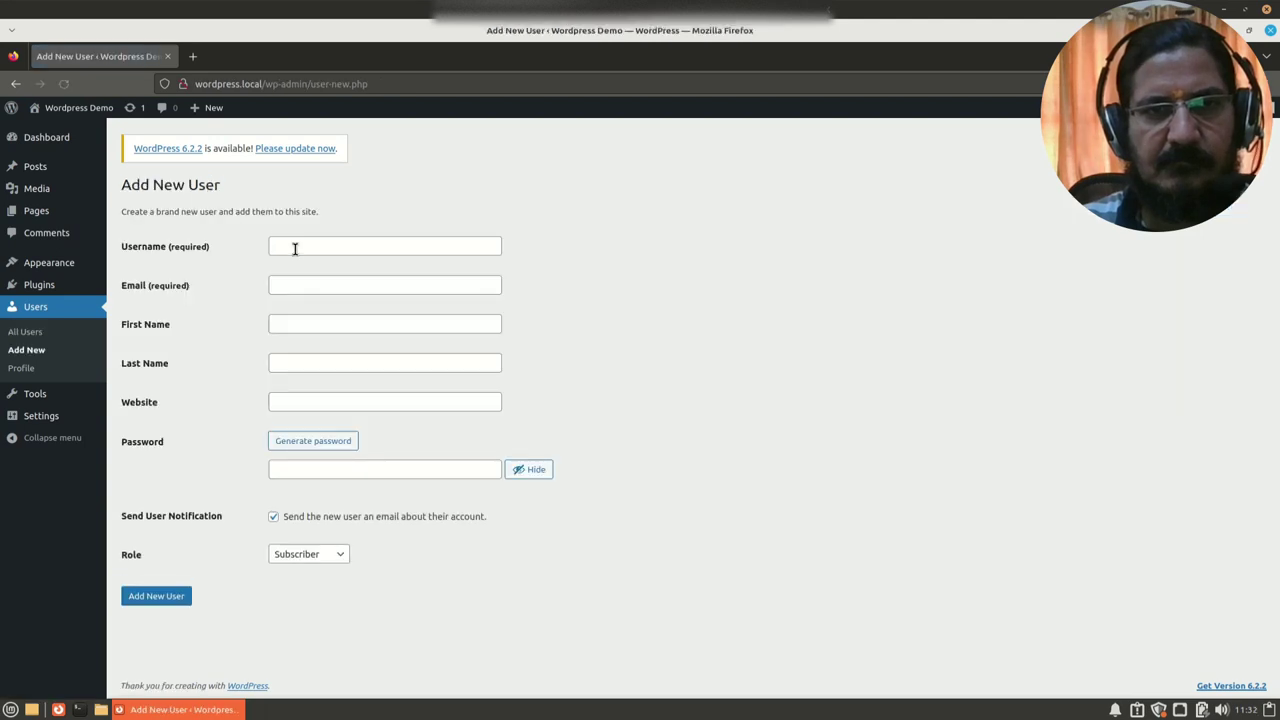
{"action": "type", "text": "Su"}
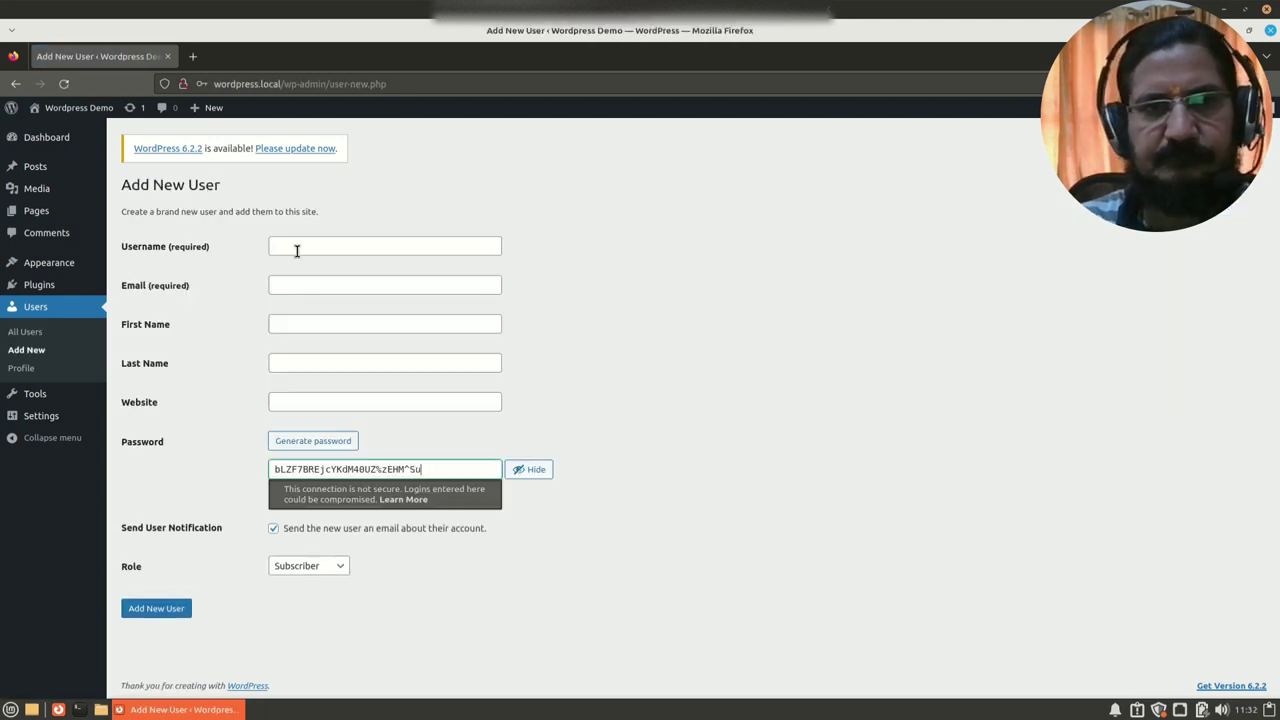
{"action": "left_click", "coordinate": [296, 250]}
{"action": "type", "text": "Su"}
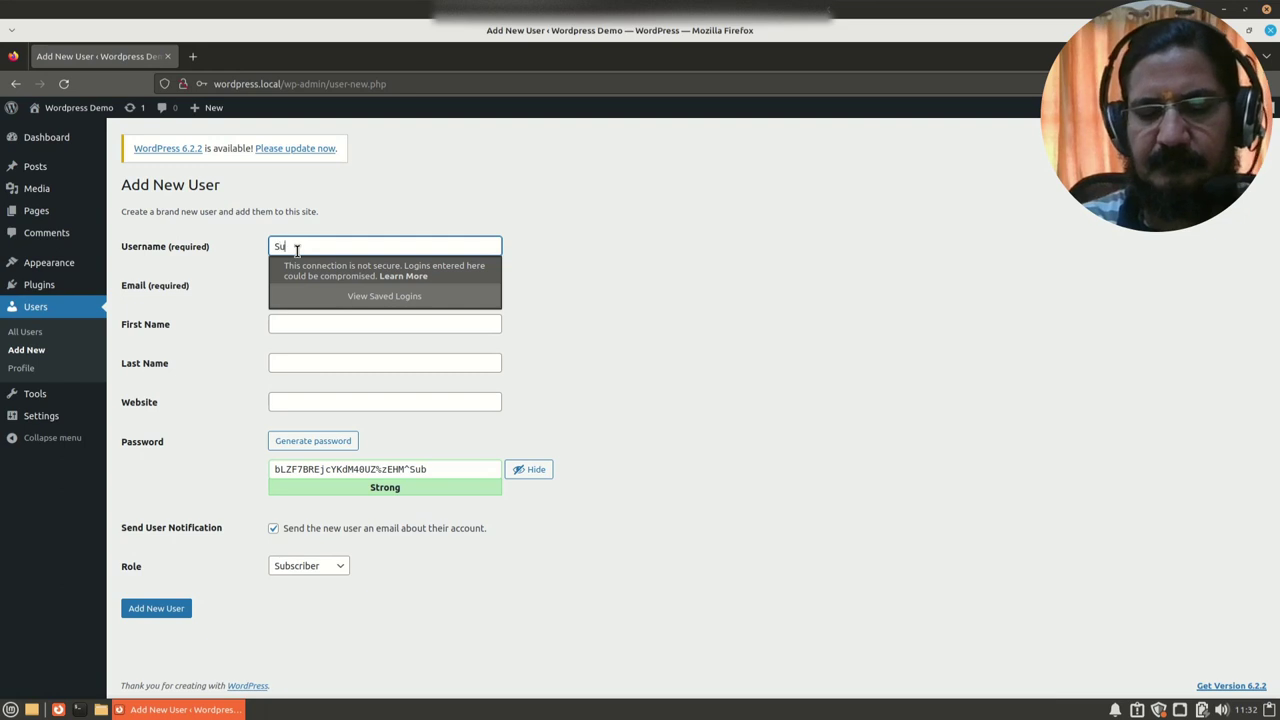
{"action": "type", "text": "b"}
{"action": "key", "text": "Tab"}
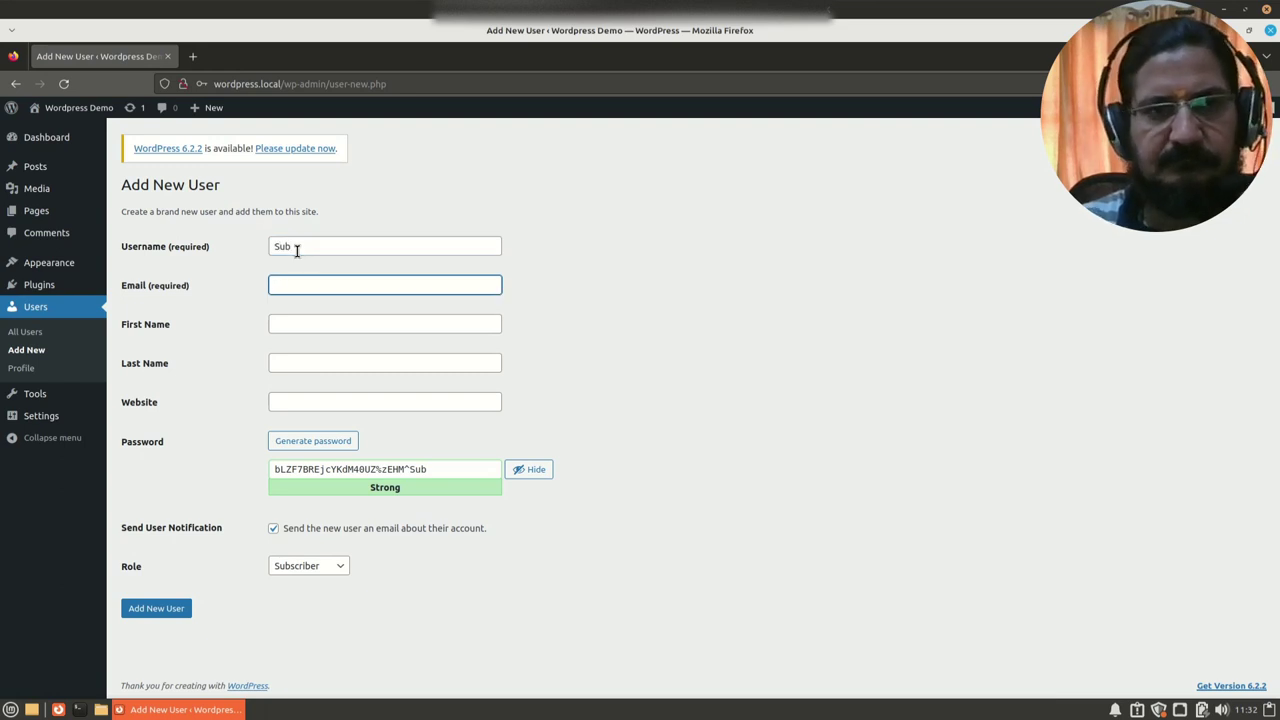
{"action": "double_click", "coordinate": [296, 250]}
{"action": "type", "text": "su"}
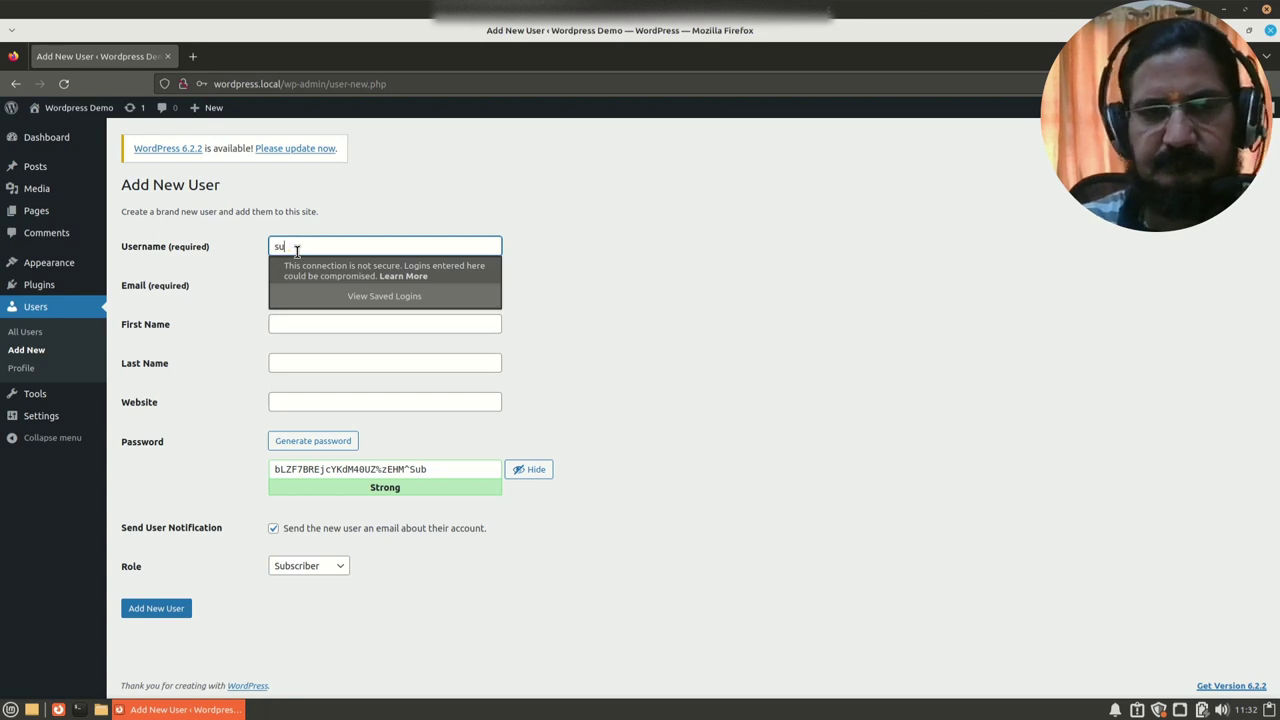
{"action": "key", "text": "Tab"}
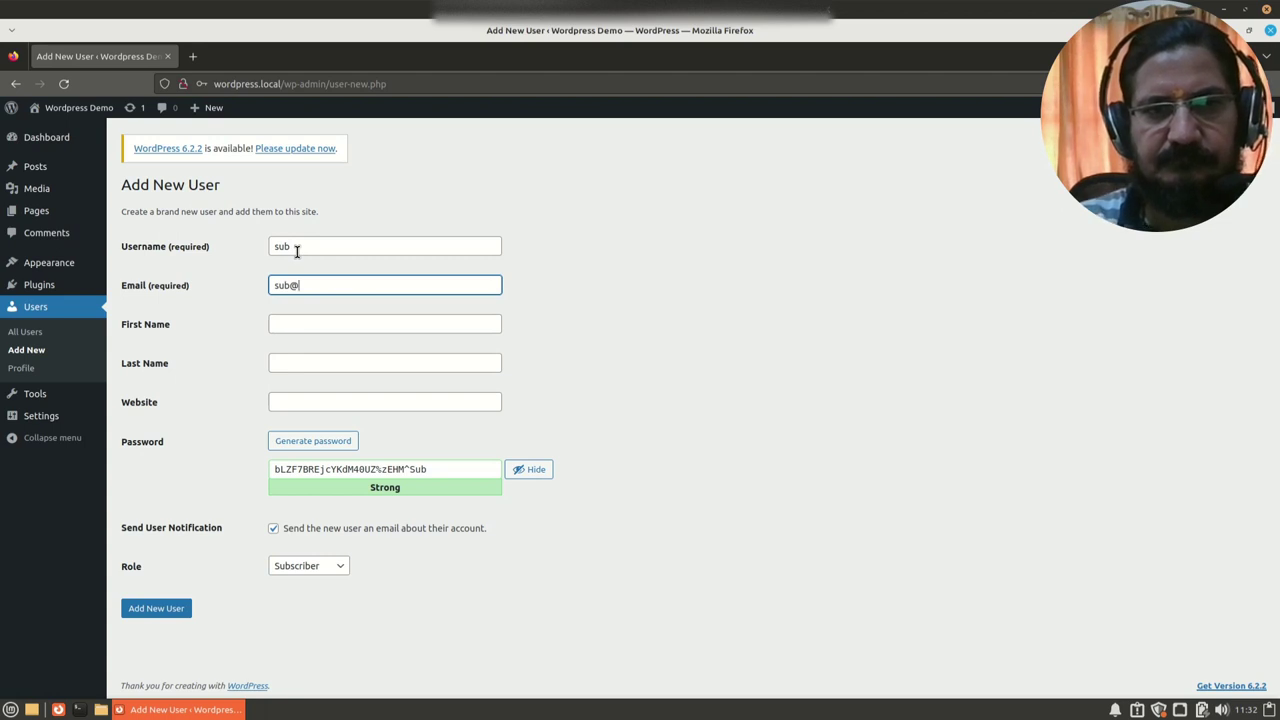
{"action": "type", "text": "sub@wordpress."}
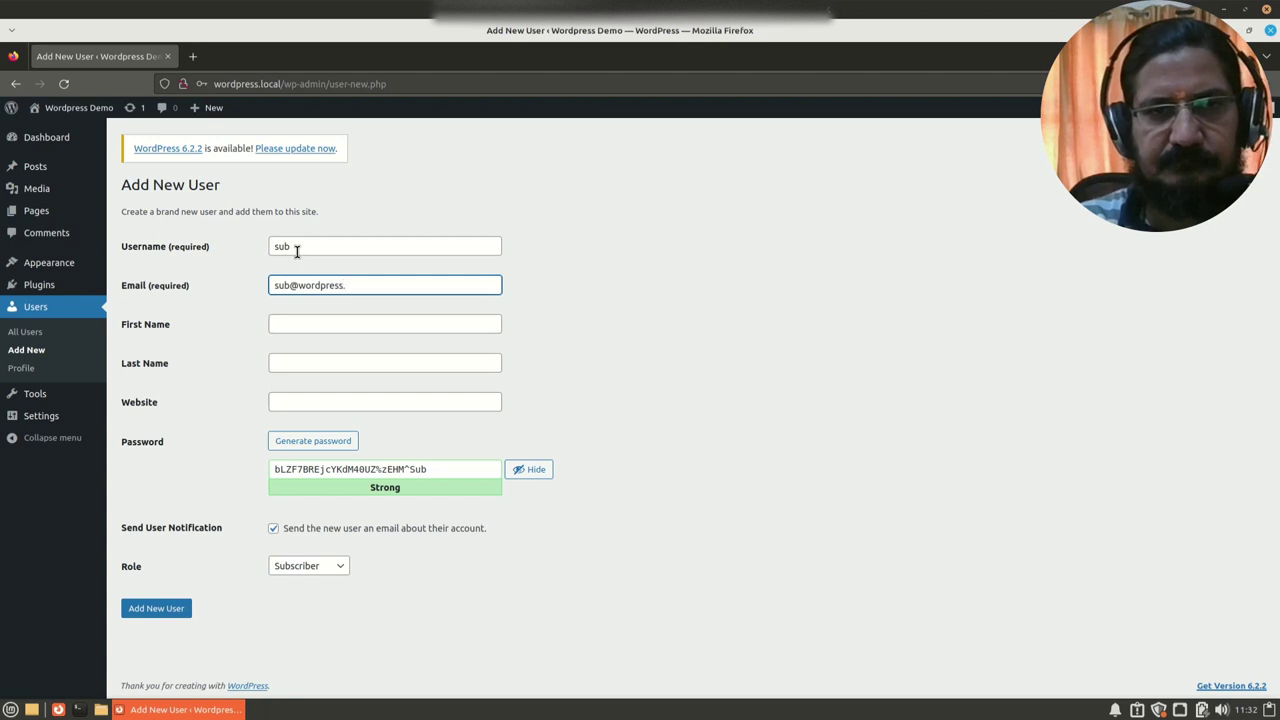
{"action": "type", "text": "local"}
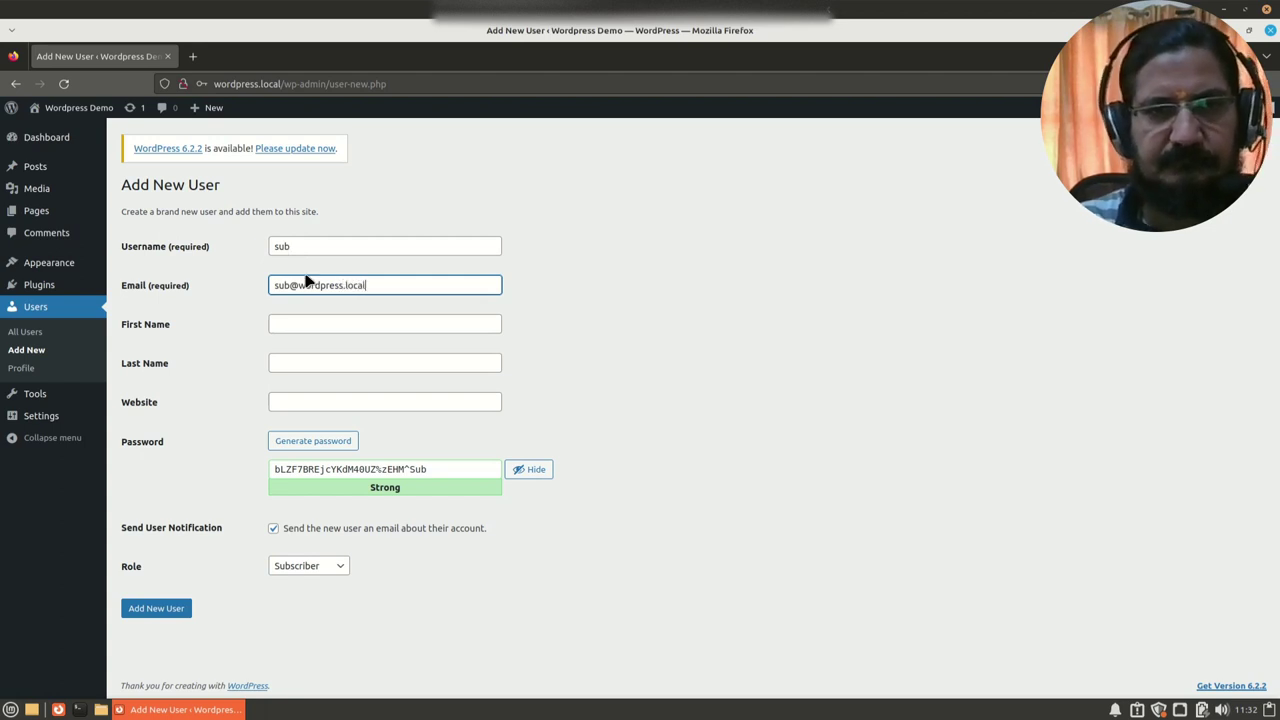
{"action": "left_click", "coordinate": [303, 331]}
{"action": "type", "text": "Sub"}
{"action": "key", "text": "Tab"}
{"action": "type", "text": "S"}
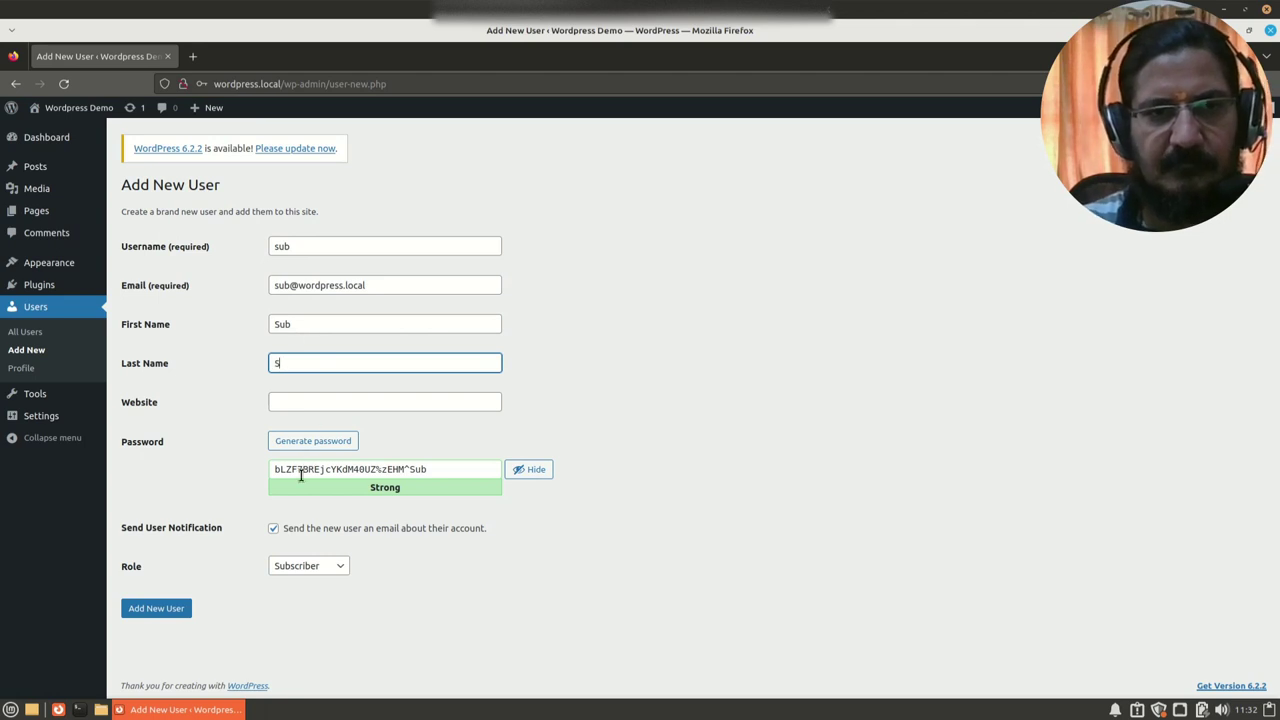
Step: Set a confirmed weak password without notification, create the Subscriber, and begin another new-user form
{"action": "left_click", "coordinate": [300, 470]}
{"action": "double_click", "coordinate": [300, 470]}
{"action": "triple_click", "coordinate": [300, 470]}
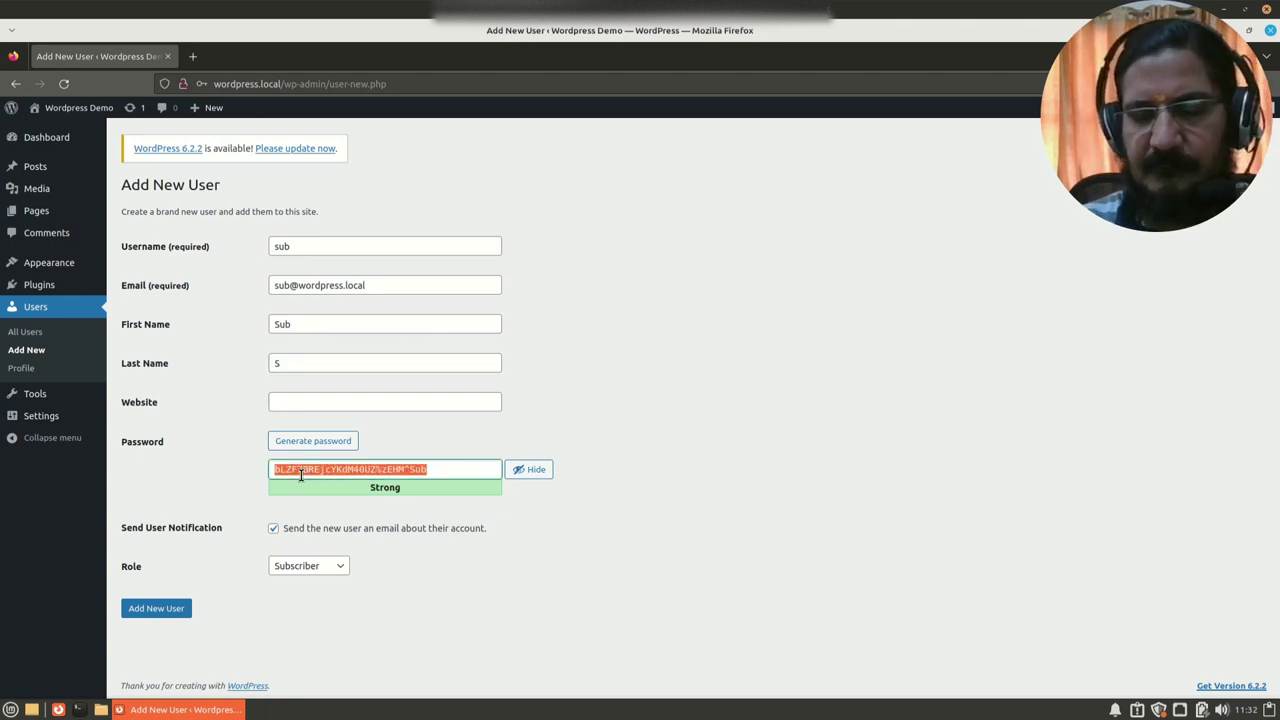
{"action": "type", "text": "sub123"}
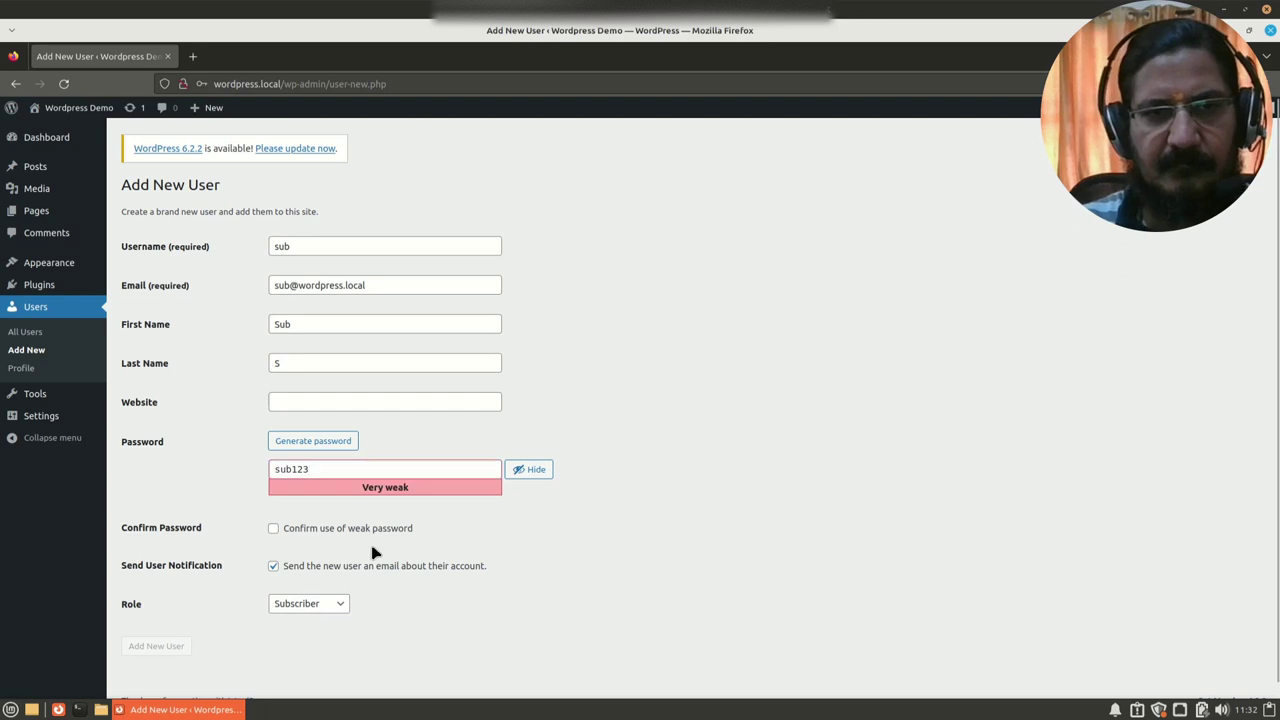
{"action": "left_click", "coordinate": [365, 531]}
{"action": "left_click", "coordinate": [343, 572]}
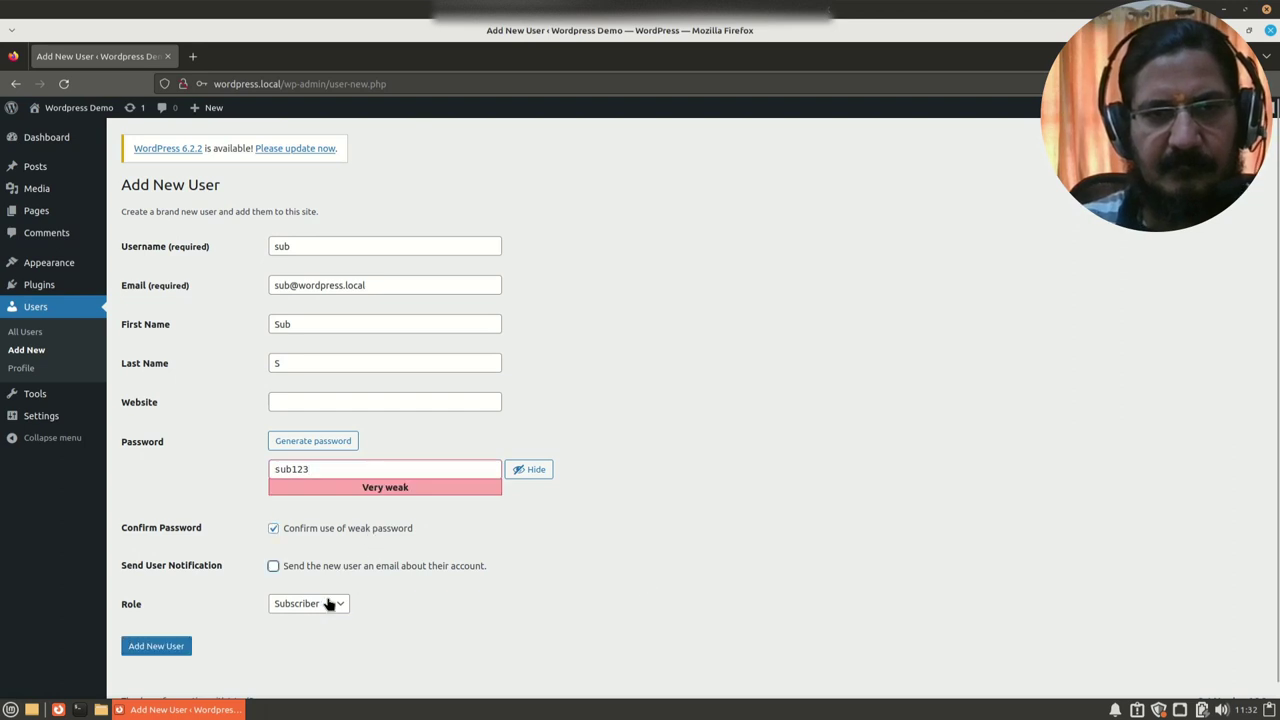
{"action": "left_click", "coordinate": [150, 652]}
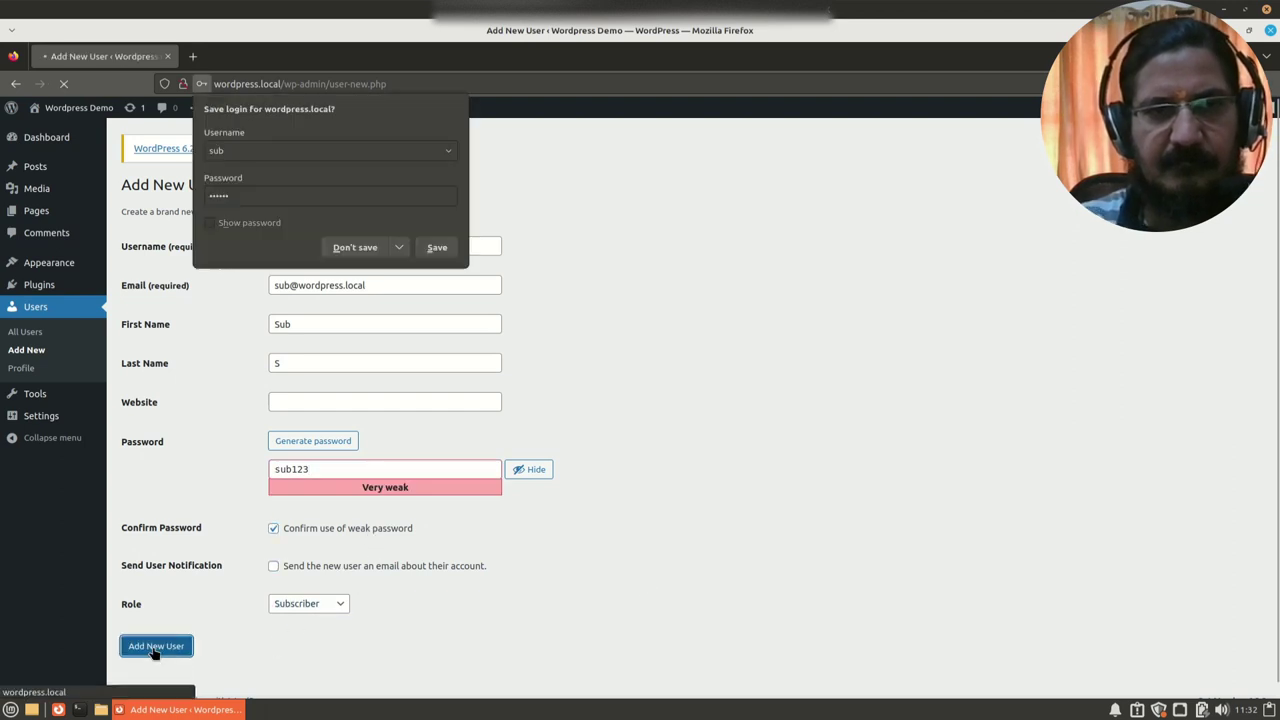
{"action": "left_click", "coordinate": [345, 250]}
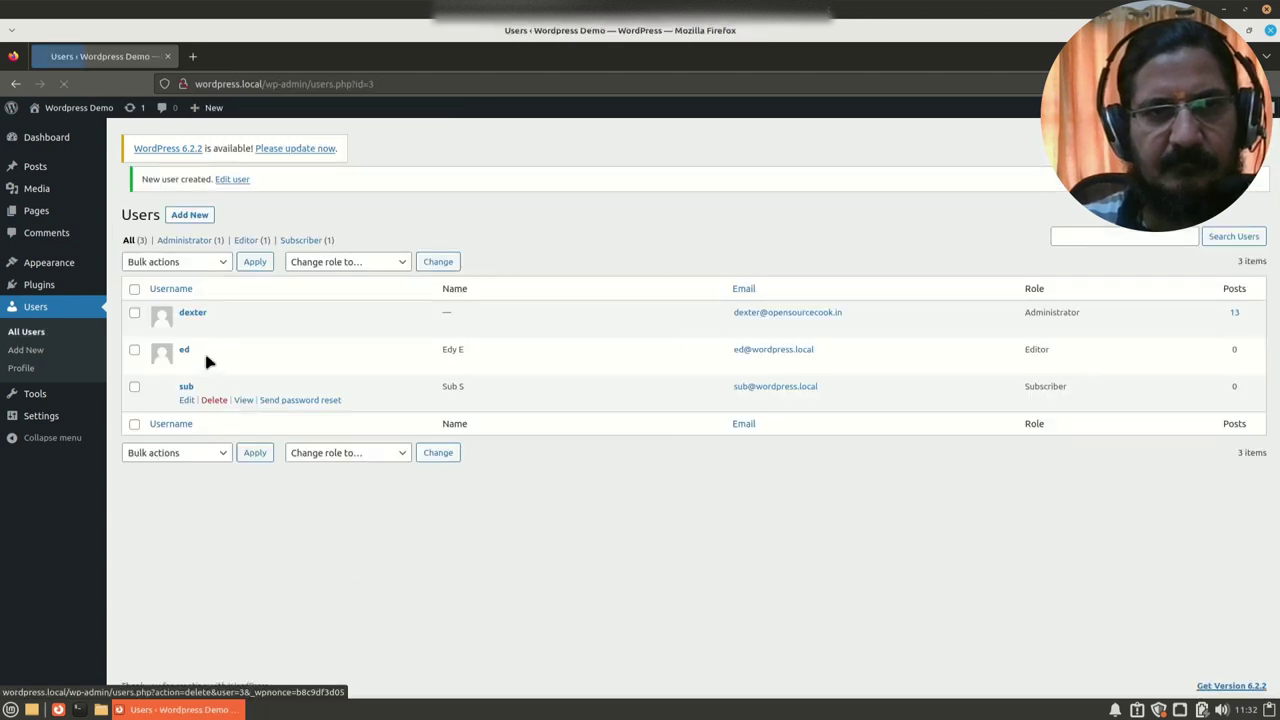
{"action": "left_click", "coordinate": [190, 186]}
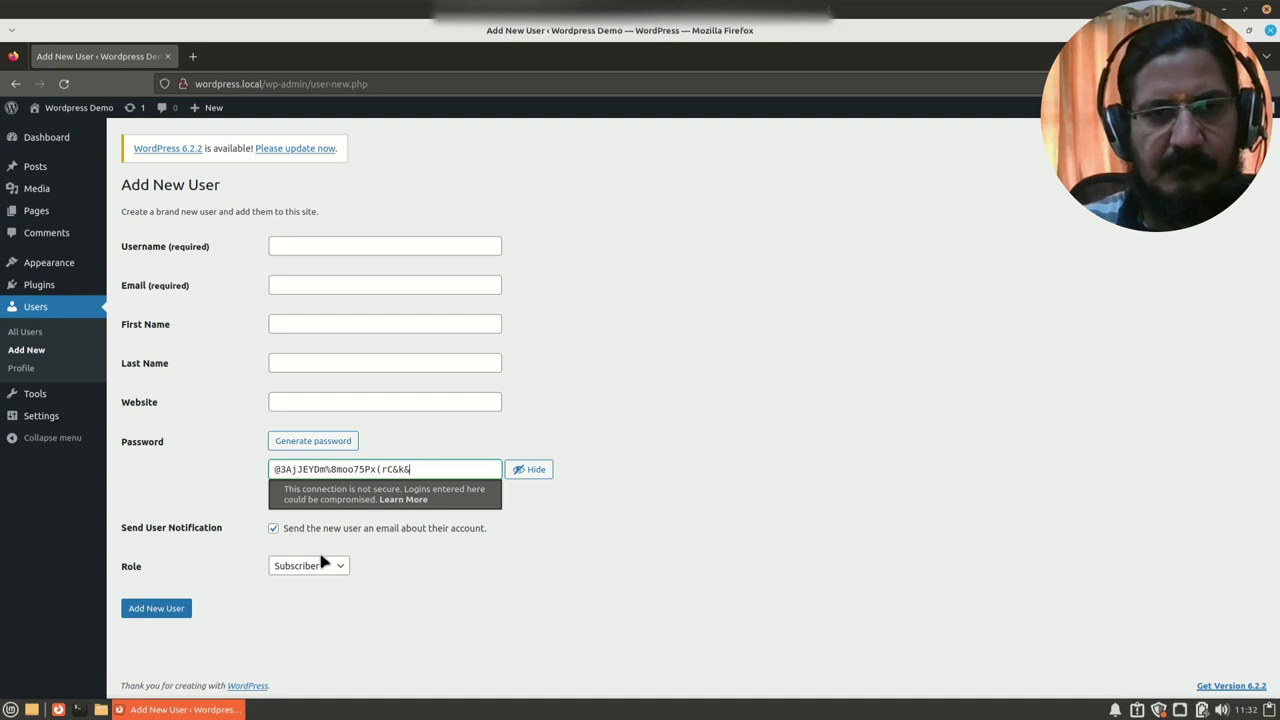
Step: Choose the Contributor role and fill in the username, e-mail and name fields
{"action": "left_click", "coordinate": [320, 566]}
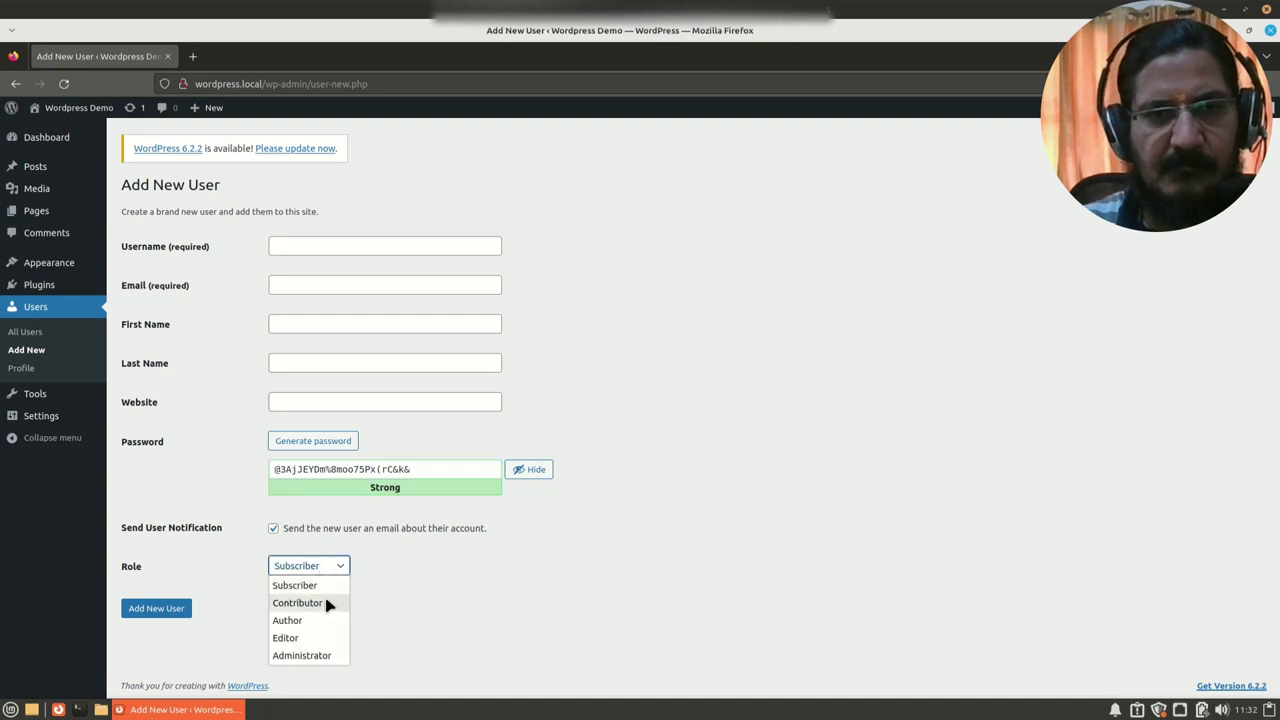
{"action": "left_click", "coordinate": [334, 603]}
{"action": "left_click", "coordinate": [293, 245]}
{"action": "type", "text": "Con"}
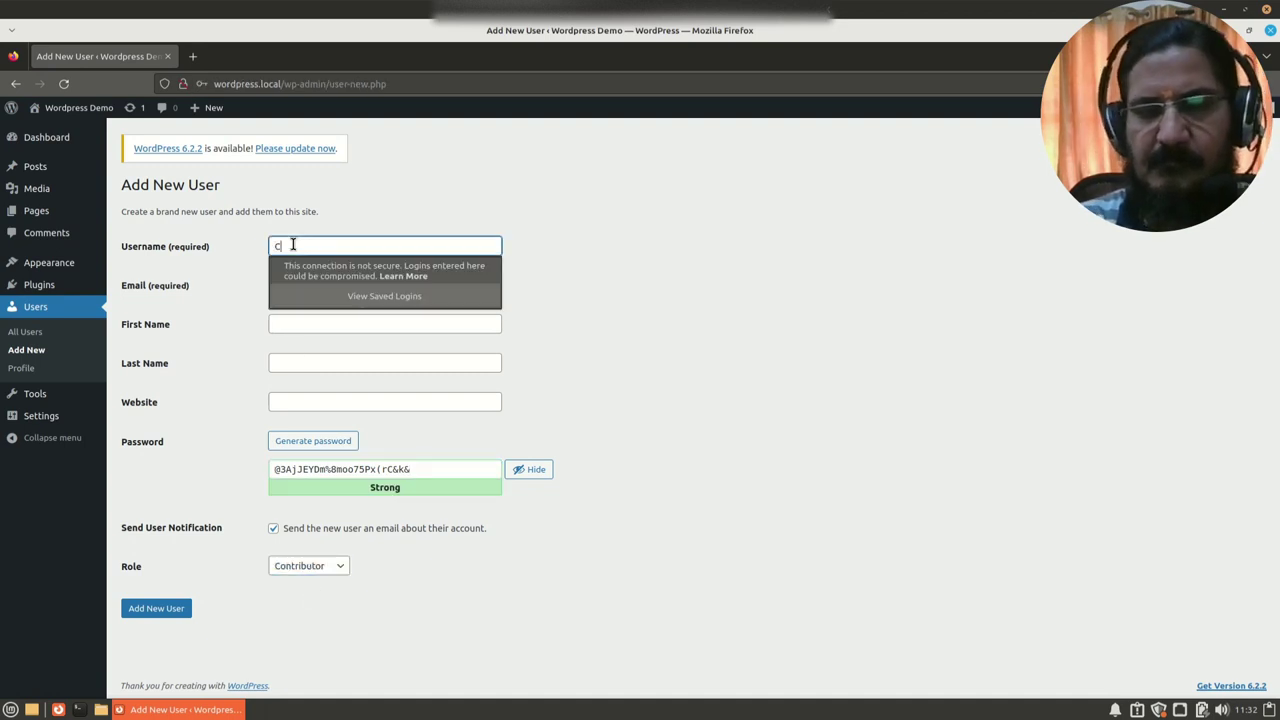
{"action": "double_click", "coordinate": [293, 245]}
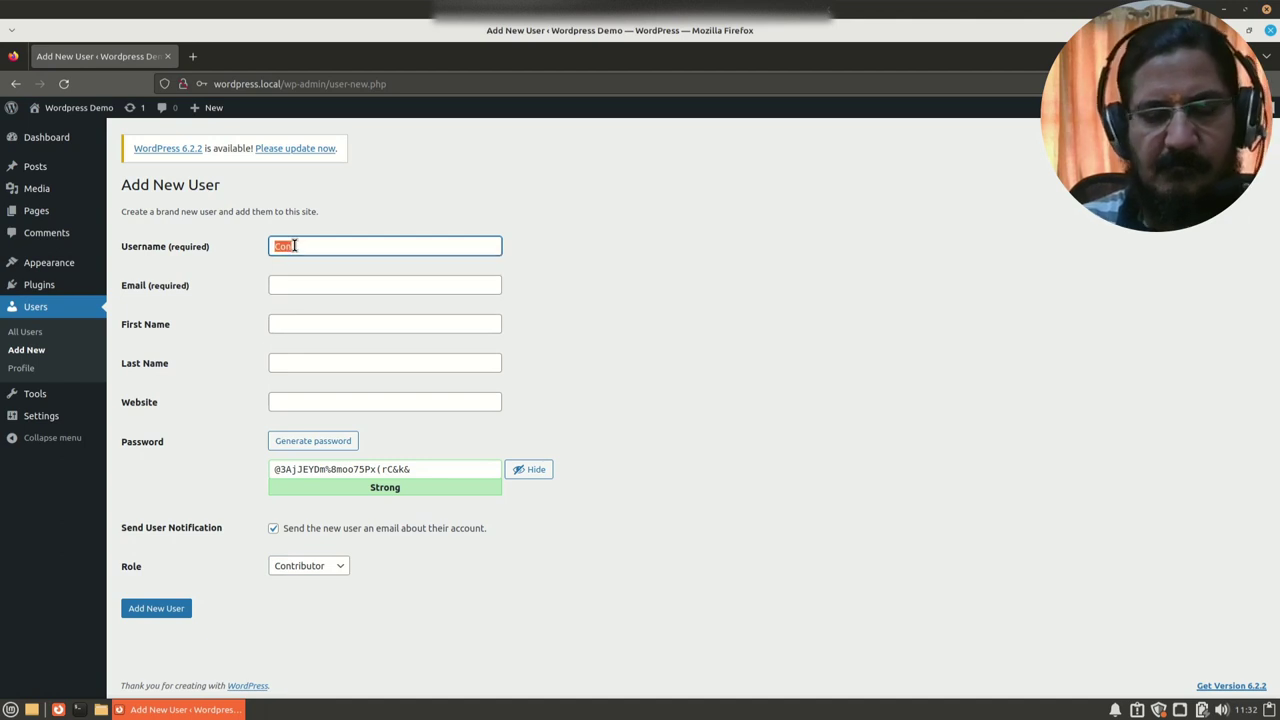
{"action": "type", "text": "con"}
{"action": "key", "text": "Tab"}
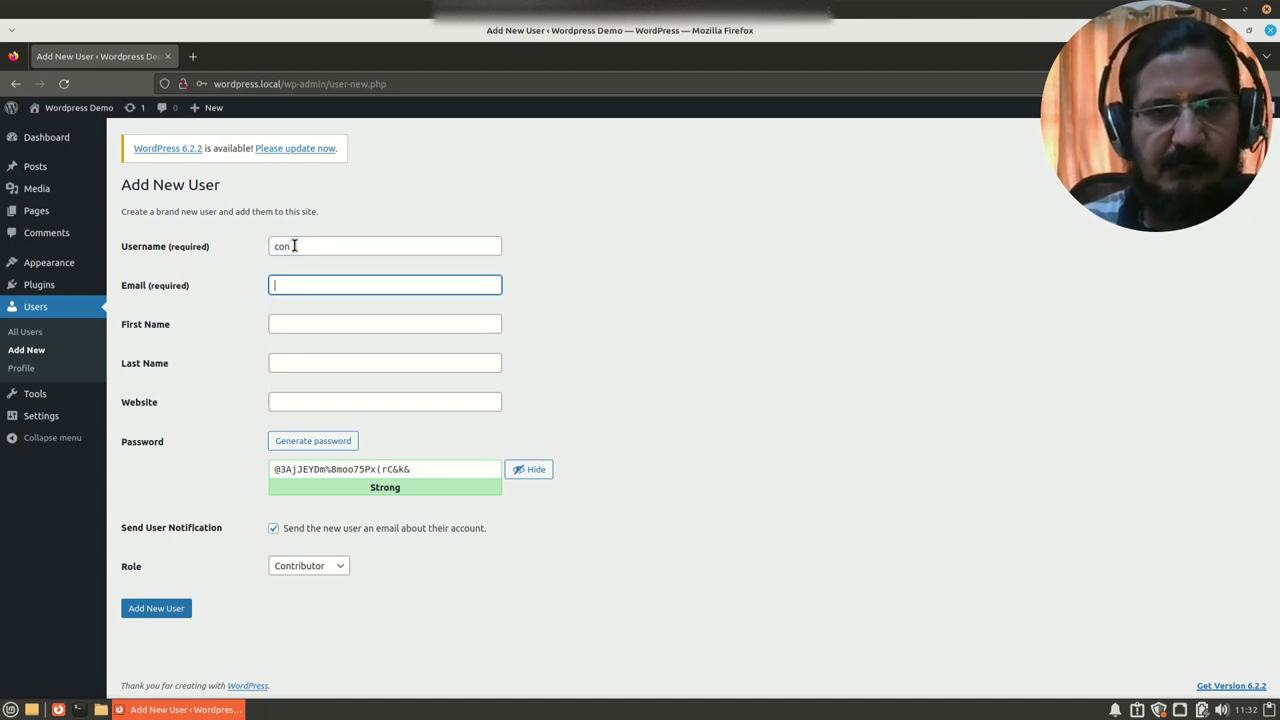
{"action": "type", "text": "con@wordpress.local"}
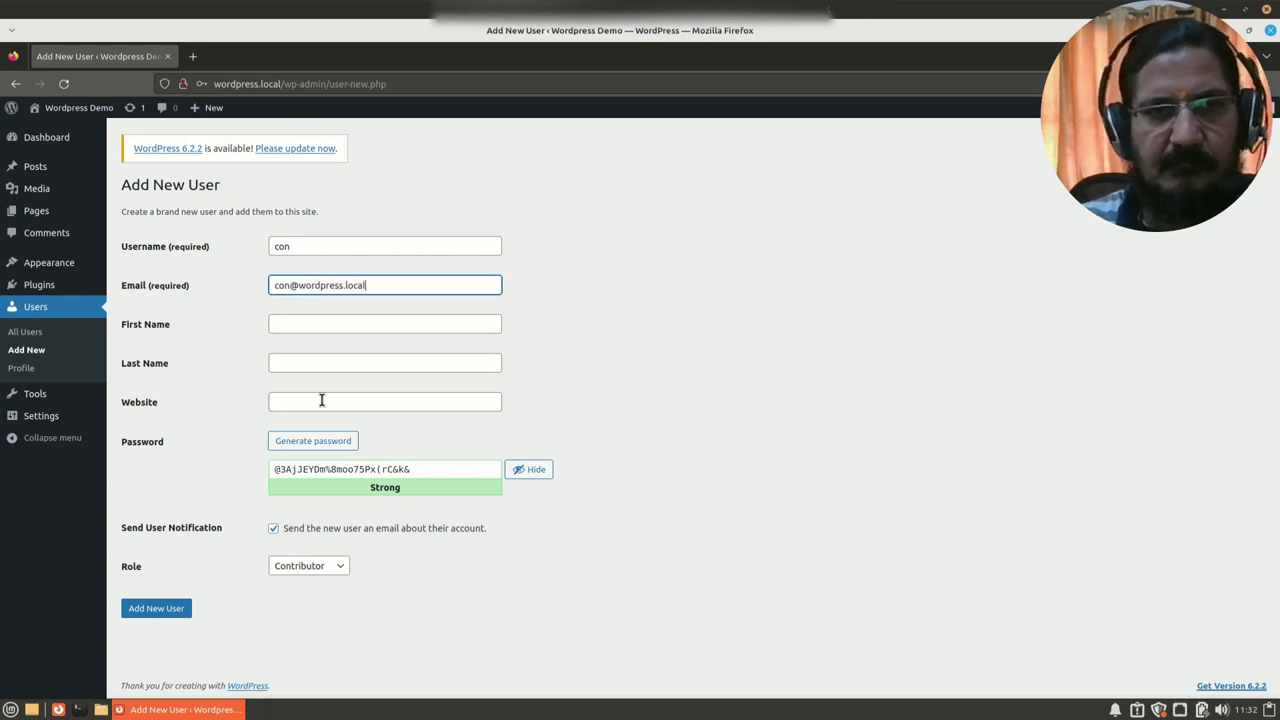
{"action": "left_click", "coordinate": [292, 322]}
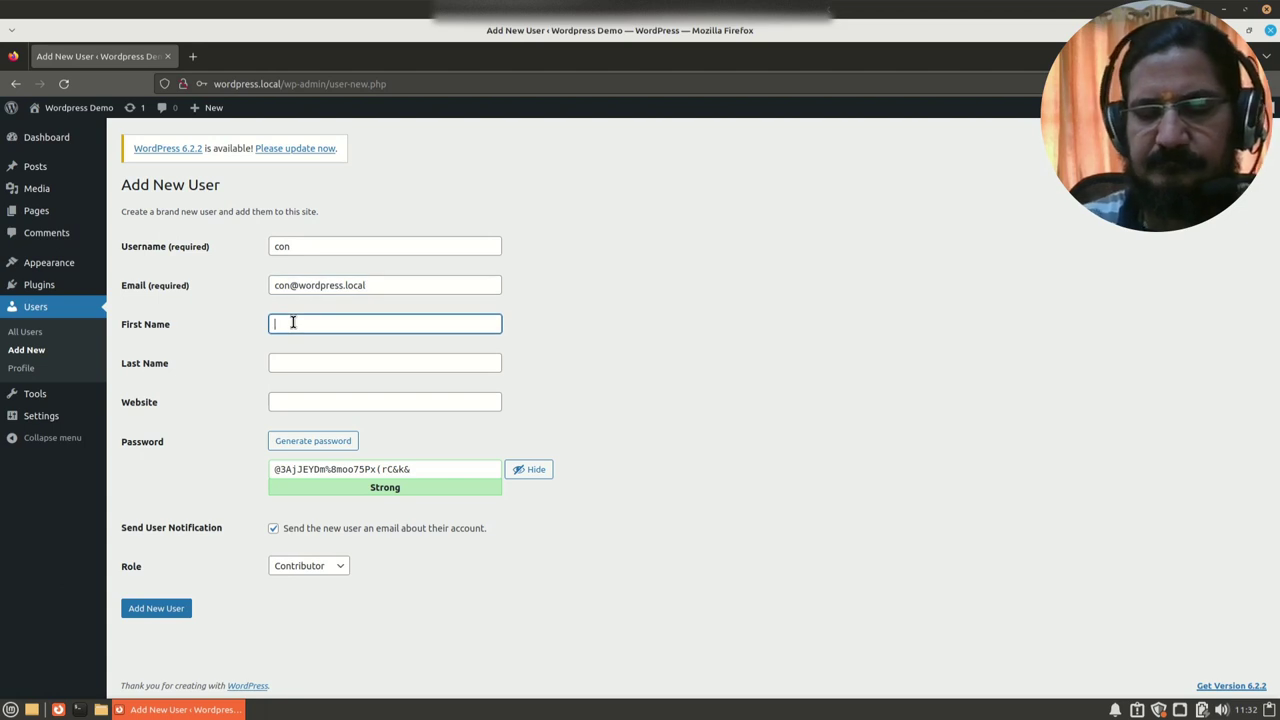
{"action": "key", "text": "Tab"}
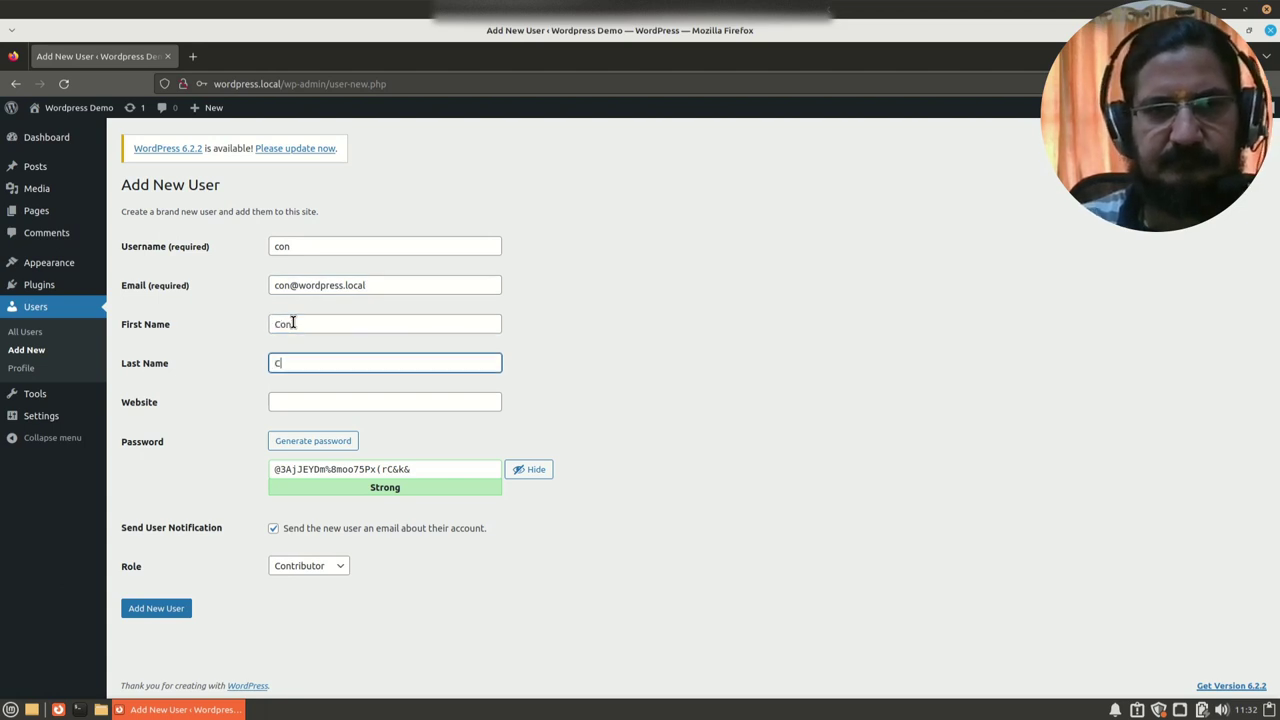
Step: Set a confirmed weak password, disable the notification e-mail and create the Contributor
{"action": "left_click", "coordinate": [312, 466]}
{"action": "triple_click", "coordinate": [311, 464]}
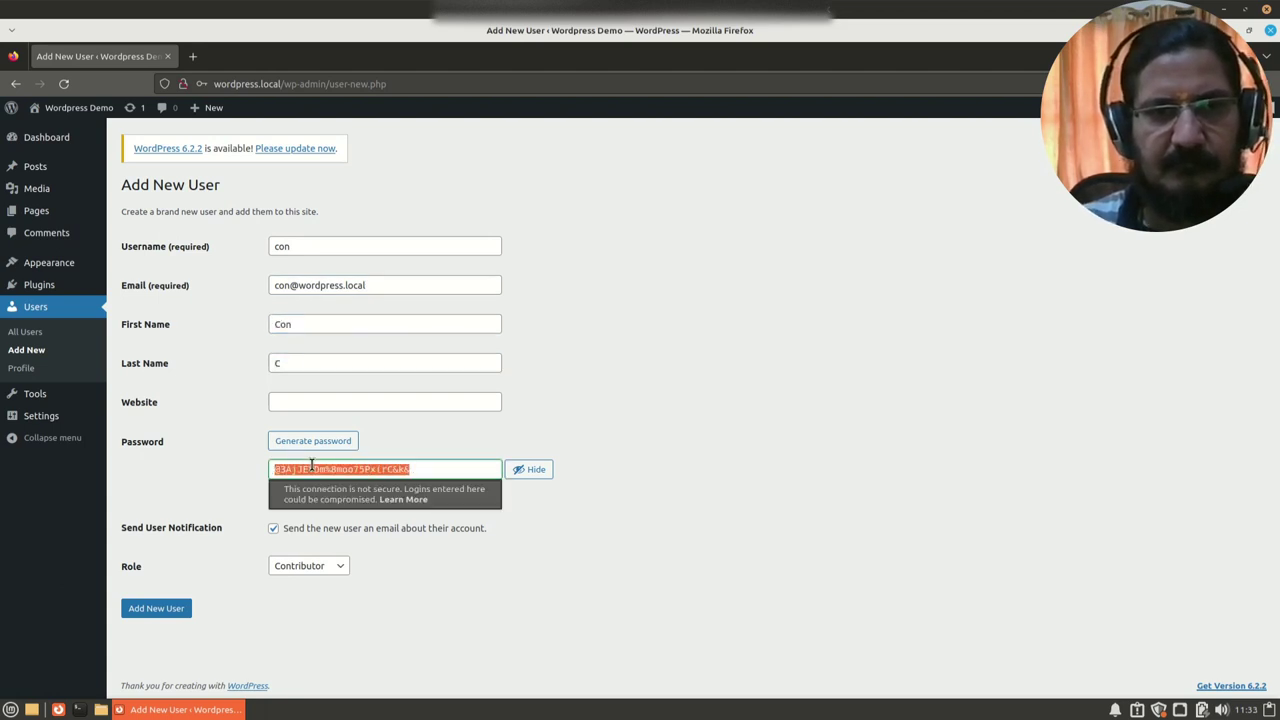
{"action": "type", "text": "con123"}
{"action": "left_click", "coordinate": [298, 530]}
{"action": "left_click", "coordinate": [300, 572]}
{"action": "left_click", "coordinate": [157, 648]}
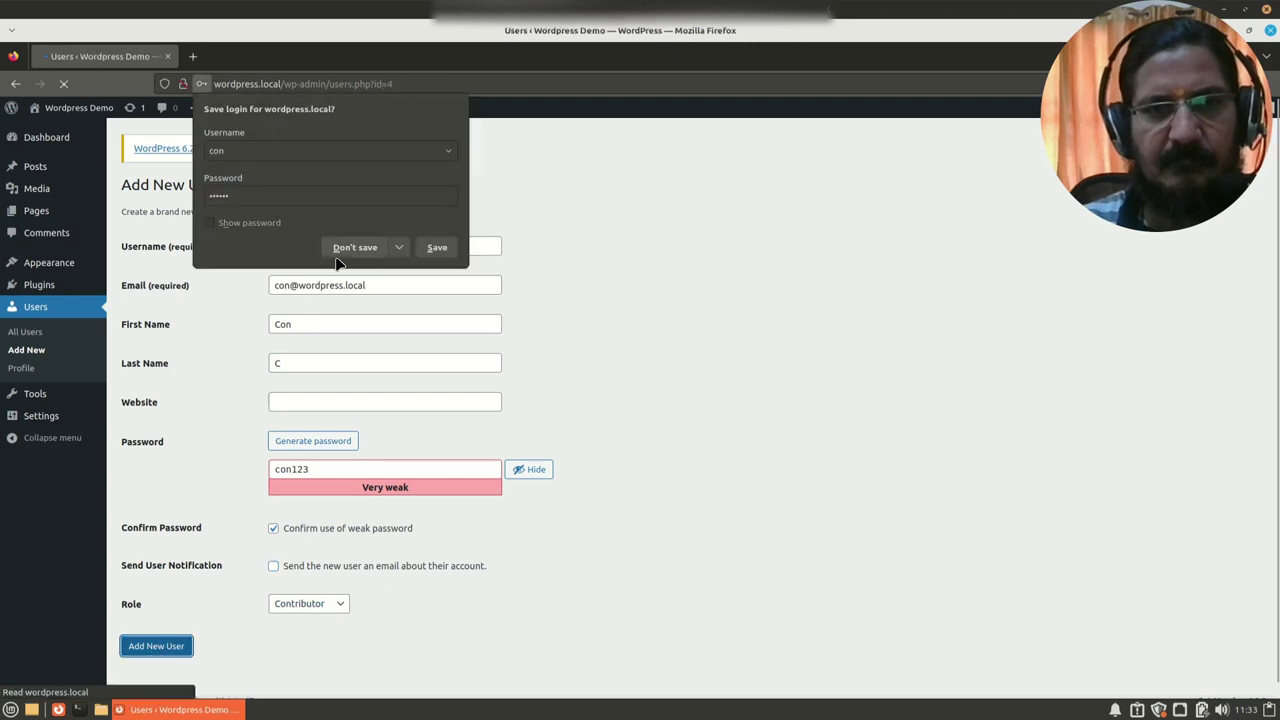
{"action": "left_click", "coordinate": [345, 250]}
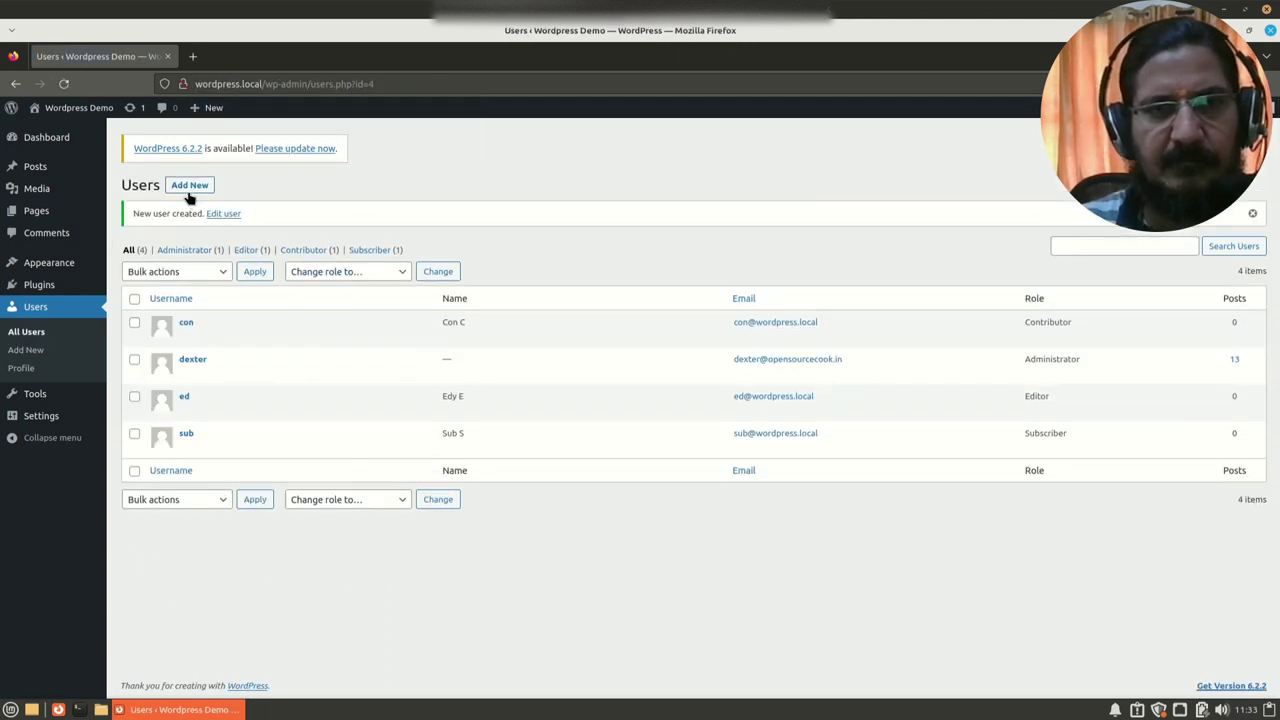
Step: Start a new user with the Author role and fill in username, e-mail, first and last name
{"action": "left_click", "coordinate": [189, 187]}
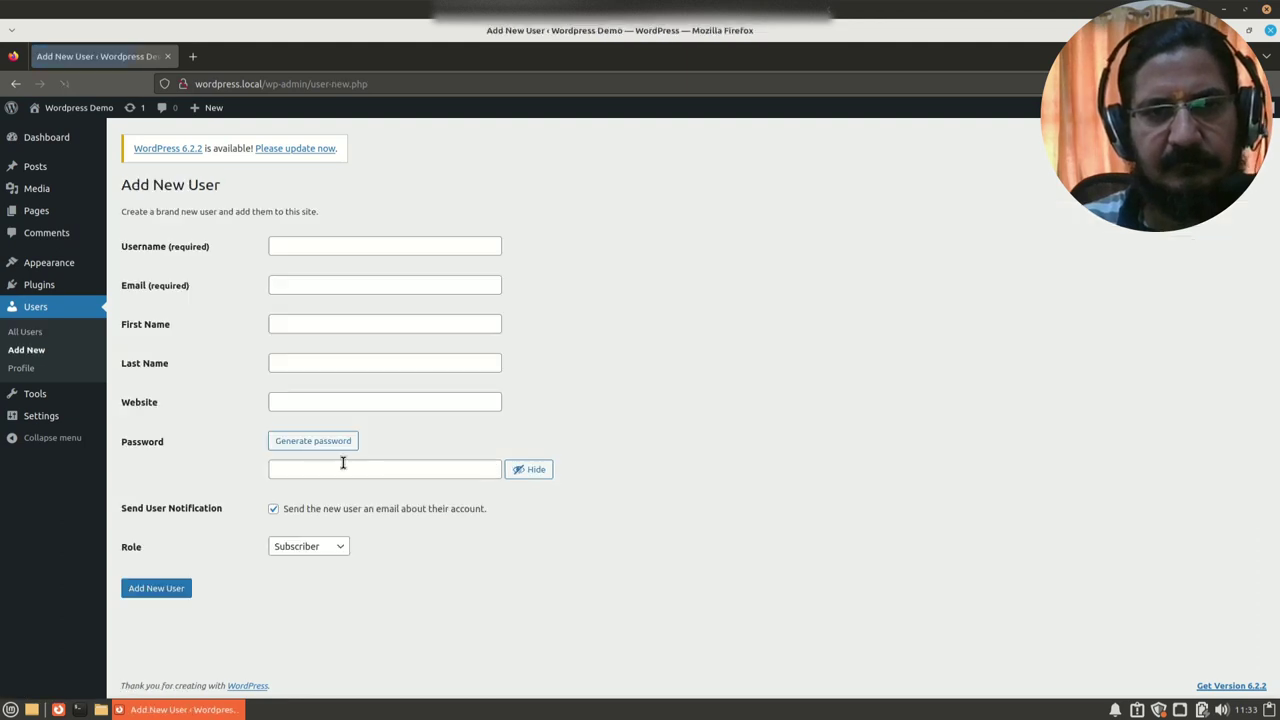
{"action": "left_click", "coordinate": [320, 567]}
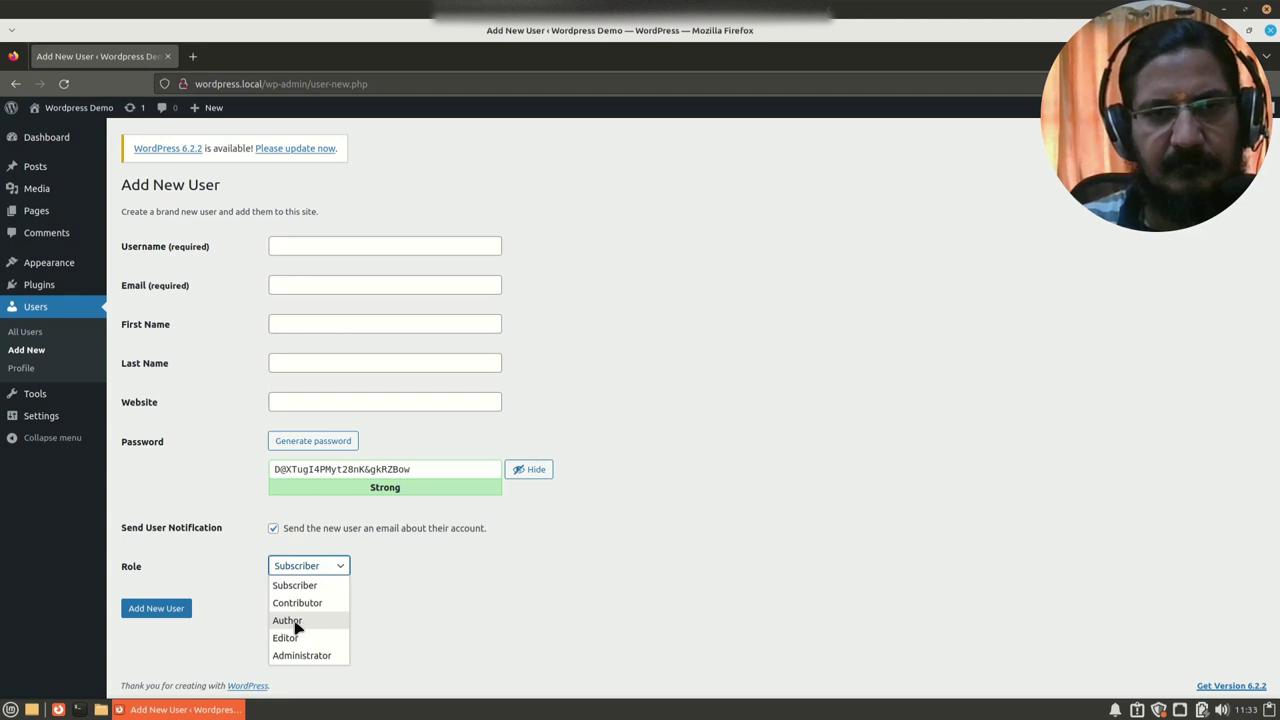
{"action": "left_click", "coordinate": [293, 621]}
{"action": "left_click", "coordinate": [323, 249]}
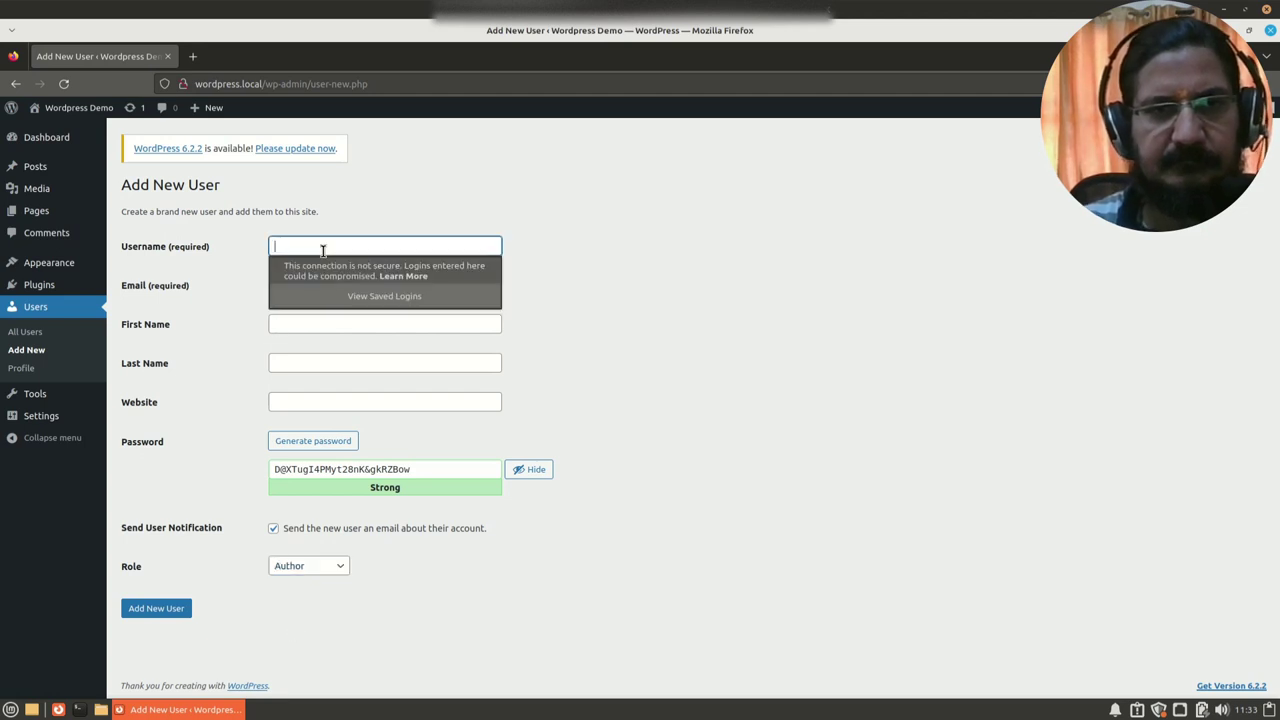
{"action": "type", "text": "Au"}
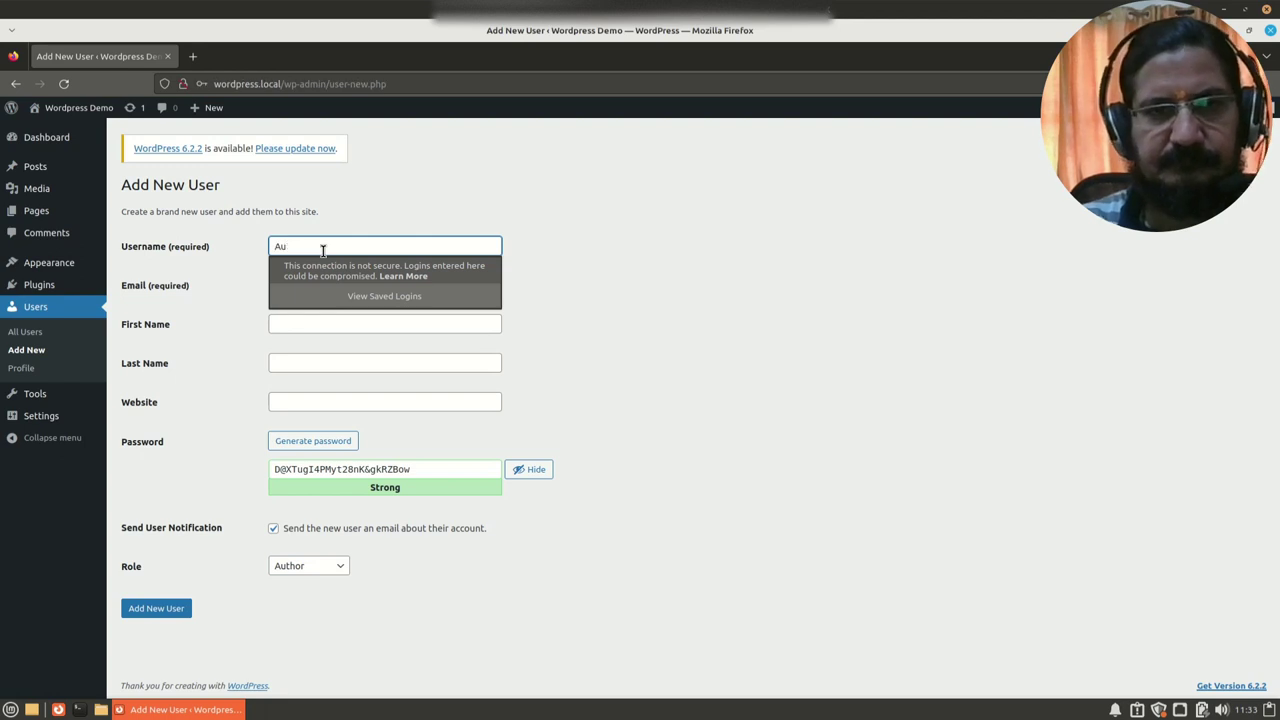
{"action": "type", "text": "t"}
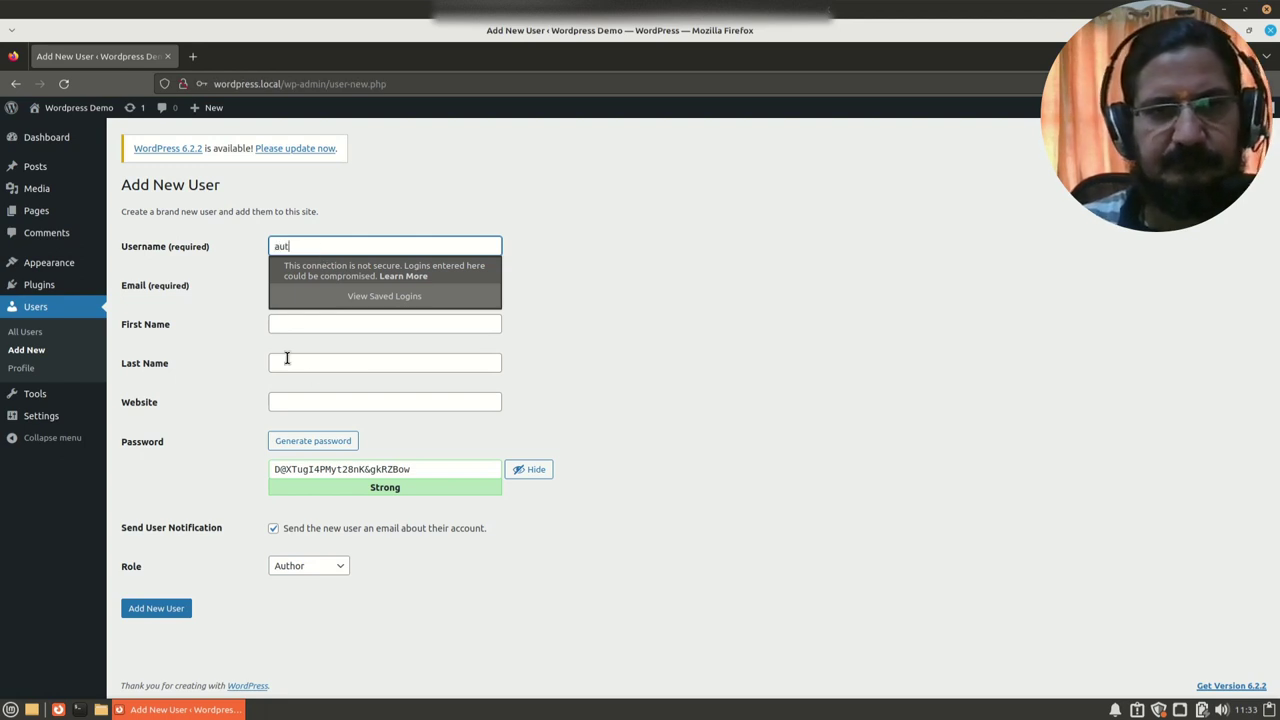
{"action": "left_click", "coordinate": [298, 285]}
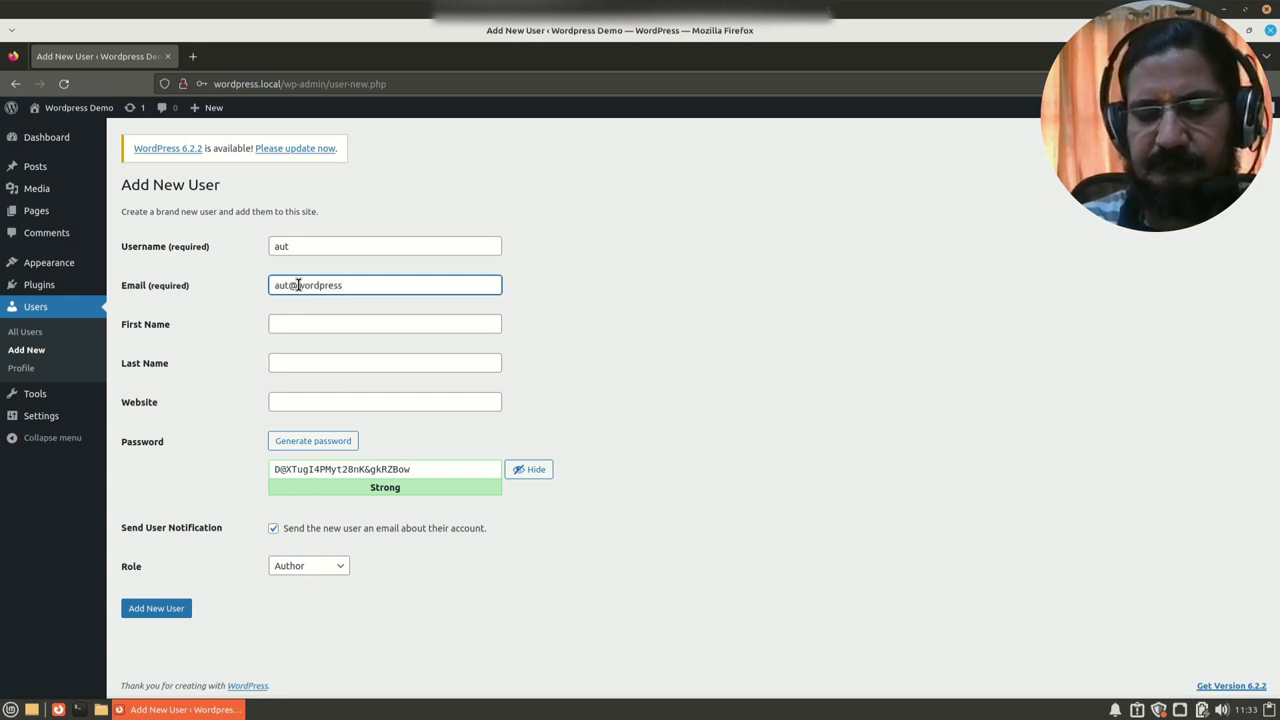
{"action": "left_click", "coordinate": [322, 323]}
{"action": "type", "text": "Aut"}
{"action": "key", "text": "Tab"}
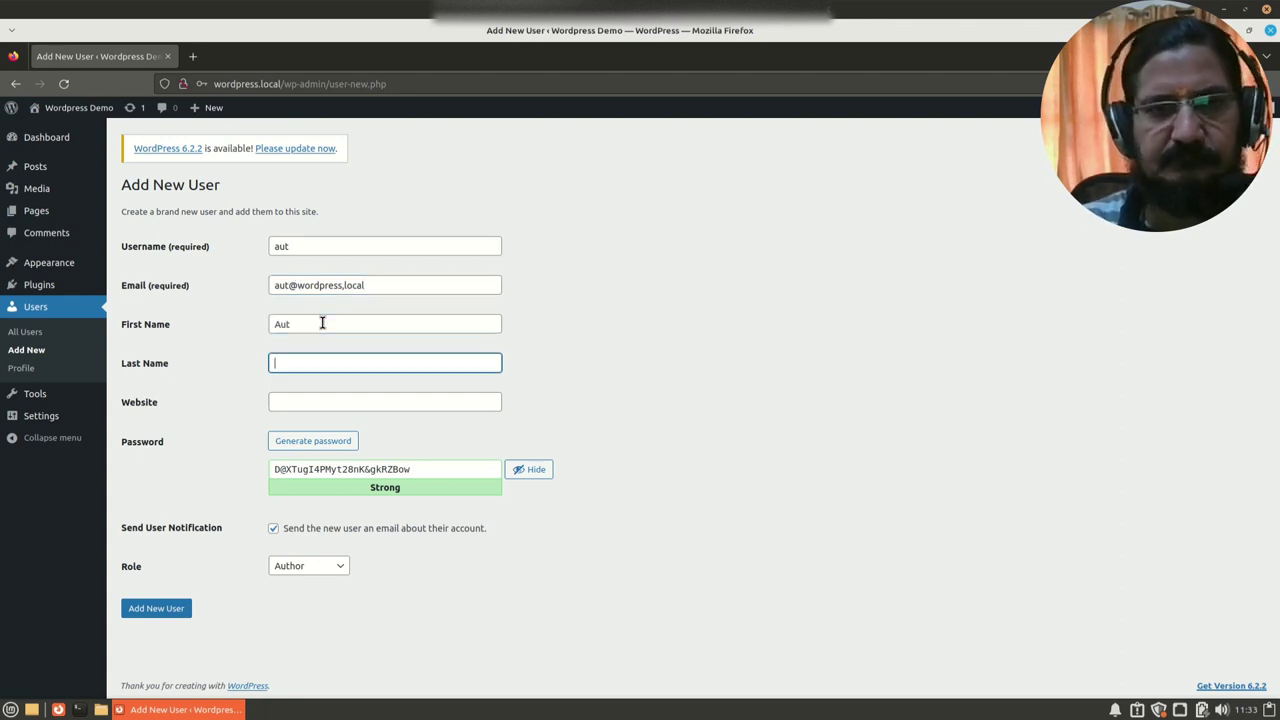
{"action": "type", "text": "A"}
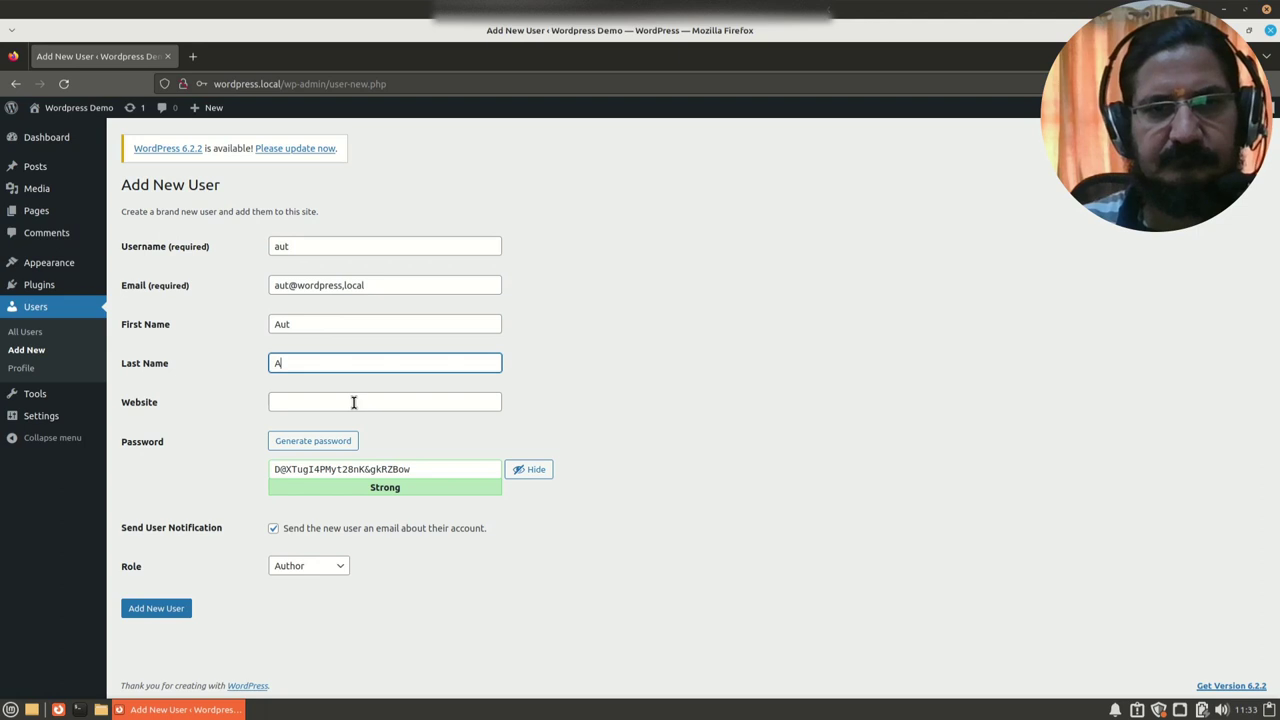
Step: Set a confirmed weak password, disable the notification e-mail and submit the Author form
{"action": "double_click", "coordinate": [320, 469]}
{"action": "triple_click", "coordinate": [320, 469]}
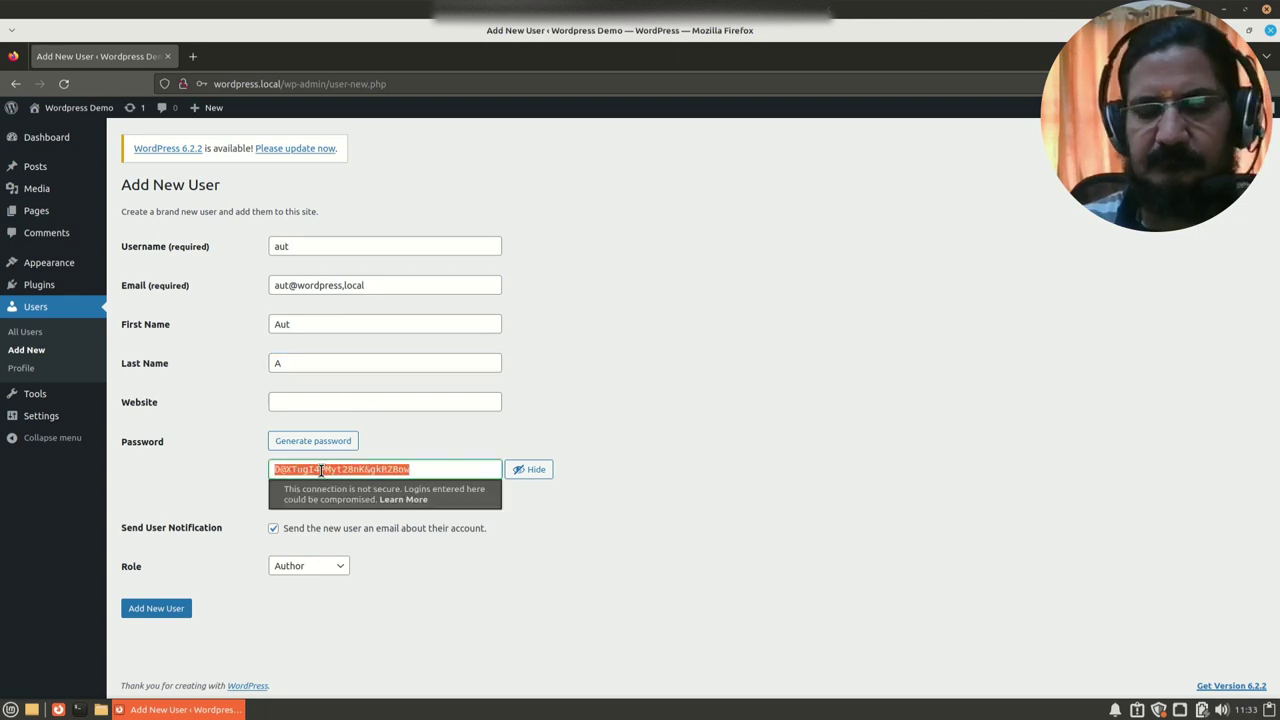
{"action": "type", "text": "aut123"}
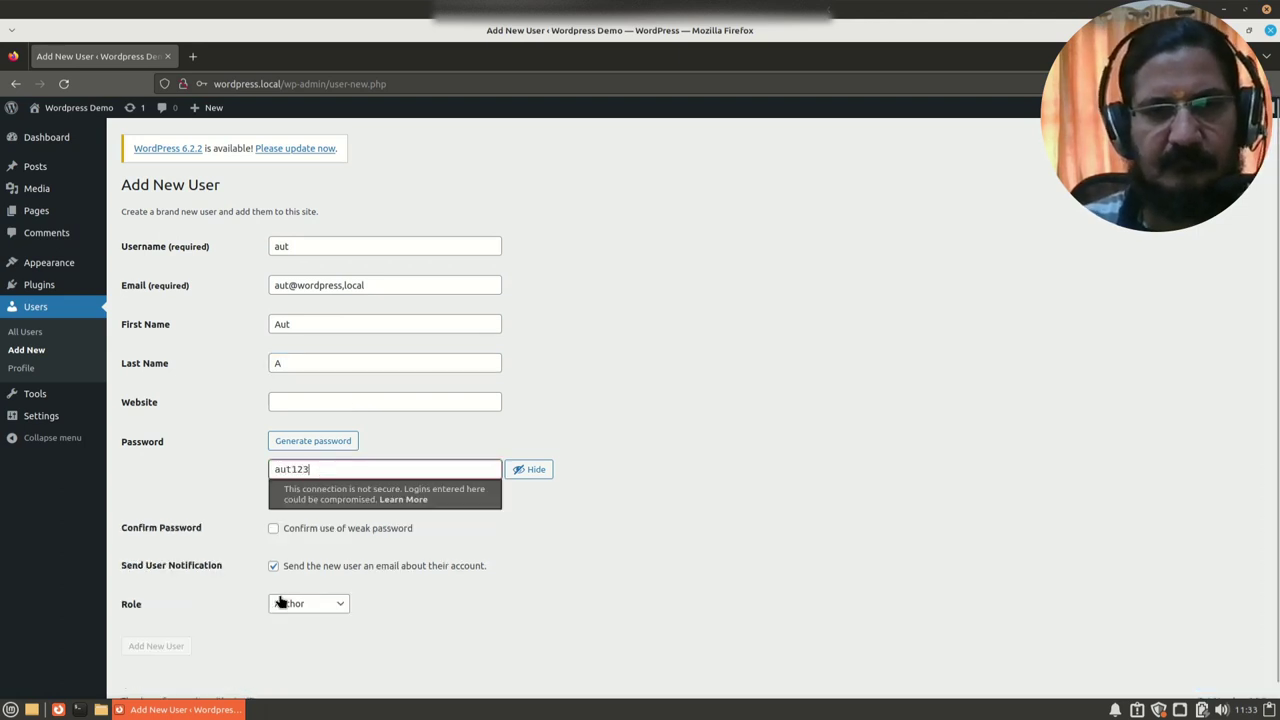
{"action": "left_click", "coordinate": [274, 529]}
{"action": "left_click", "coordinate": [273, 566]}
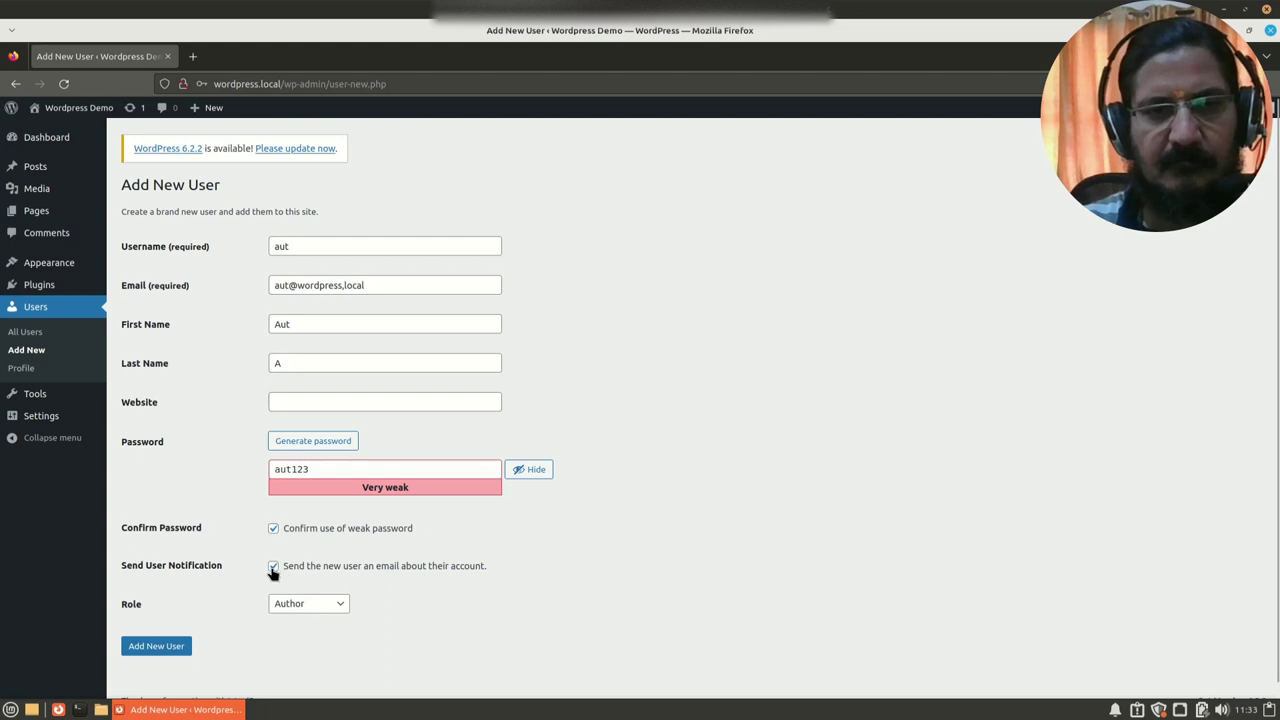
{"action": "left_click", "coordinate": [154, 646]}
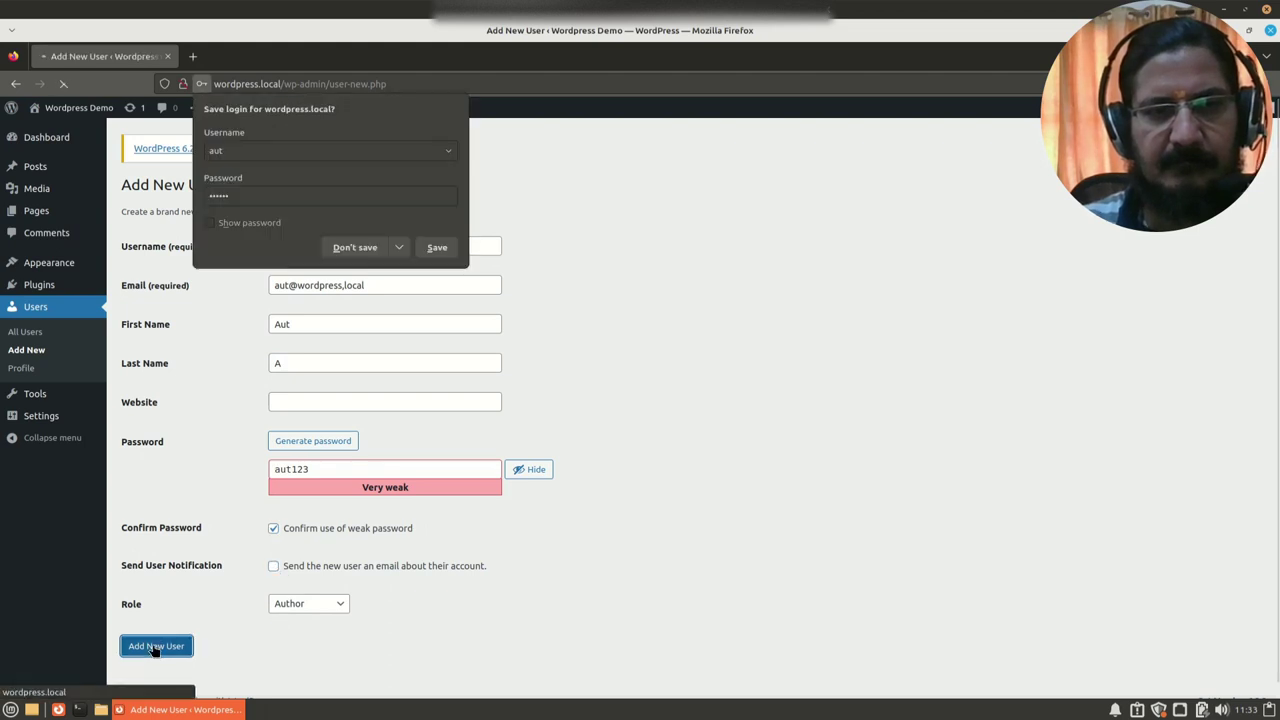
{"action": "left_click", "coordinate": [343, 247]}
{"action": "left_click", "coordinate": [343, 500]}
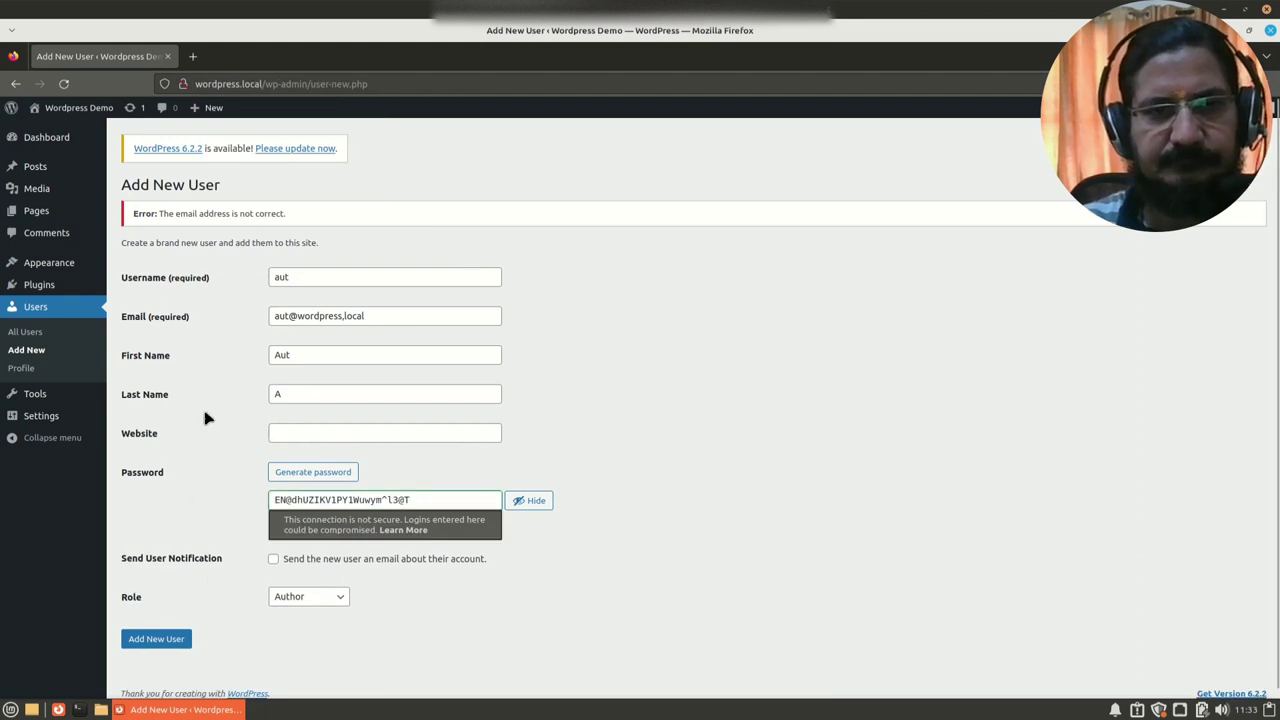
{"action": "left_click", "coordinate": [630, 592]}
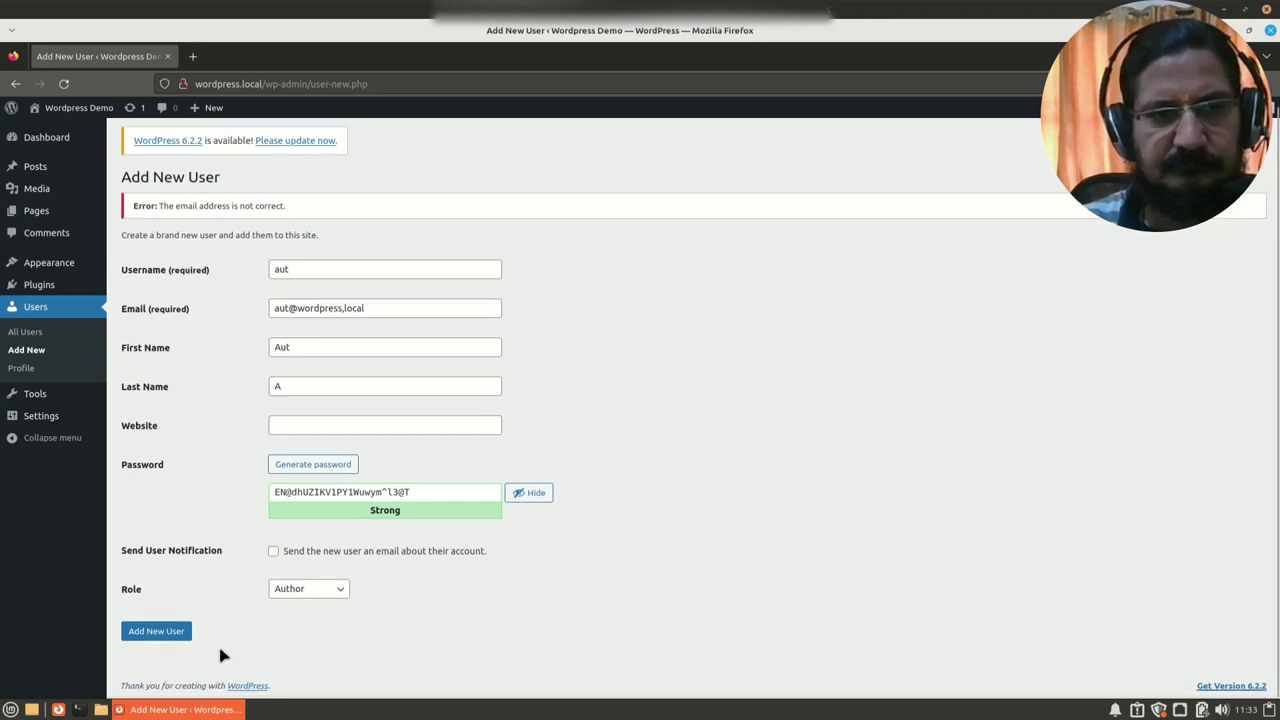
{"action": "left_click", "coordinate": [43, 312]}
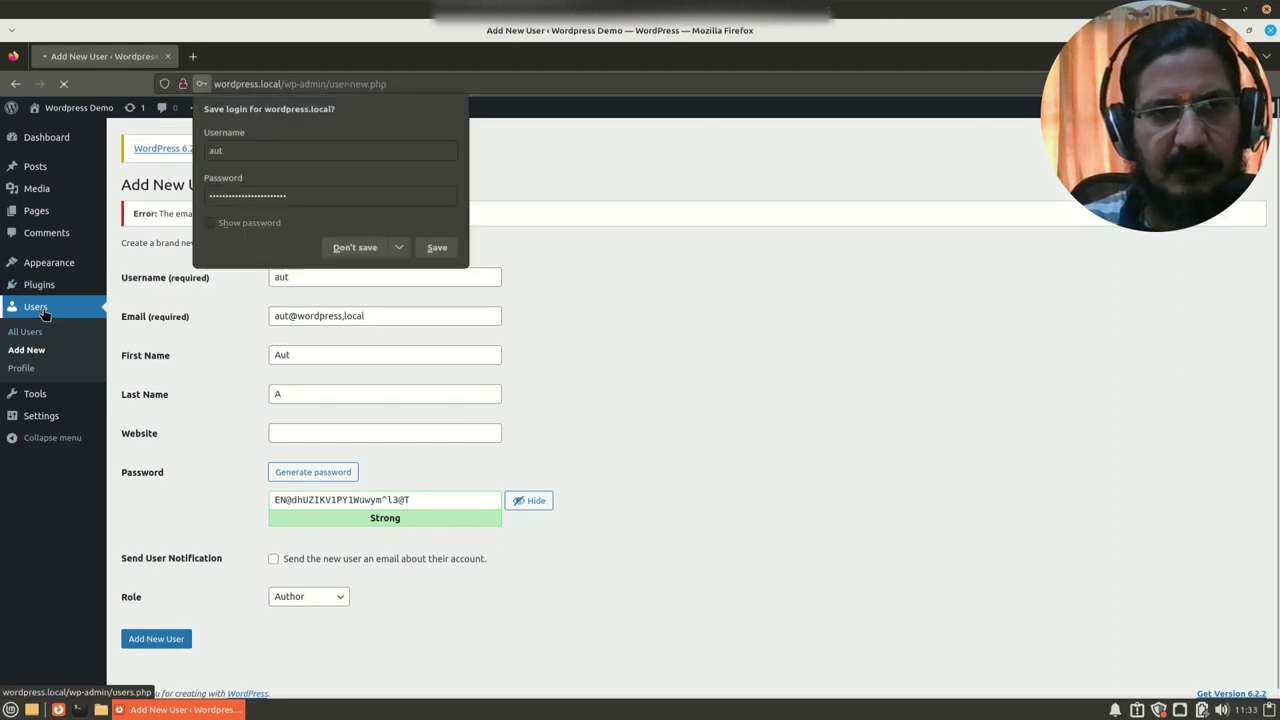
{"action": "left_click", "coordinate": [360, 248]}
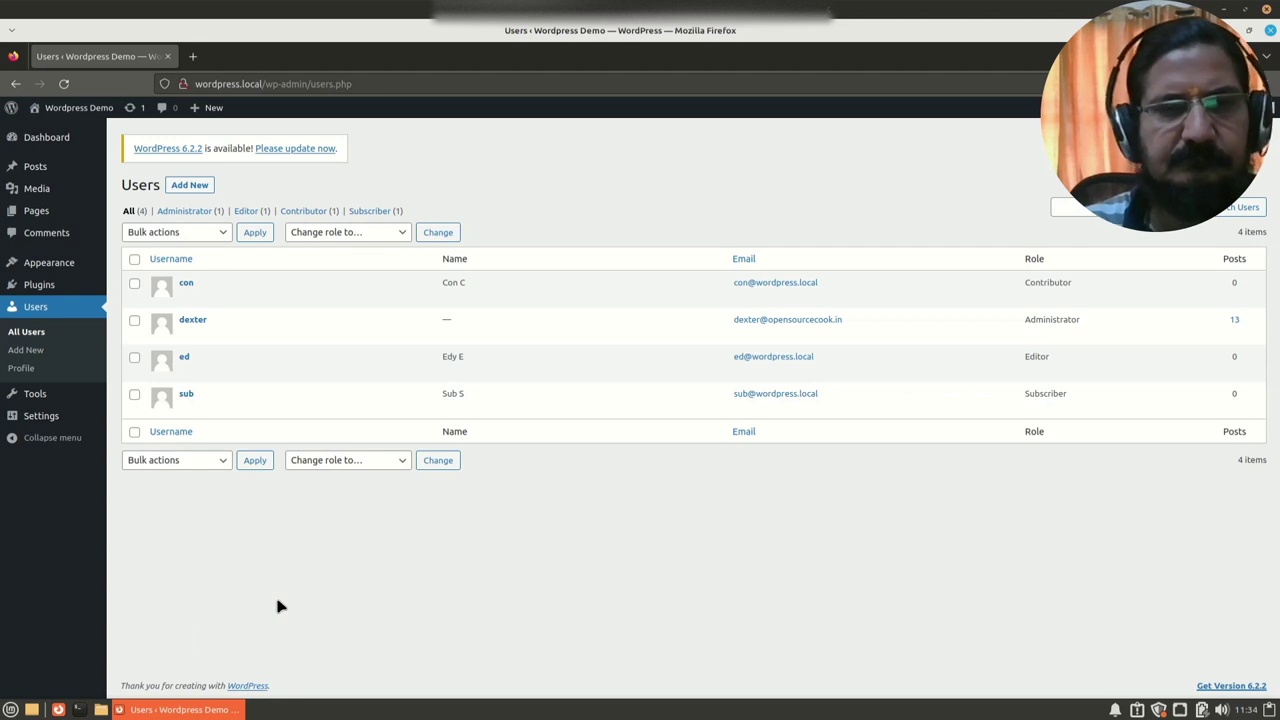
{"action": "left_click", "coordinate": [188, 186]}
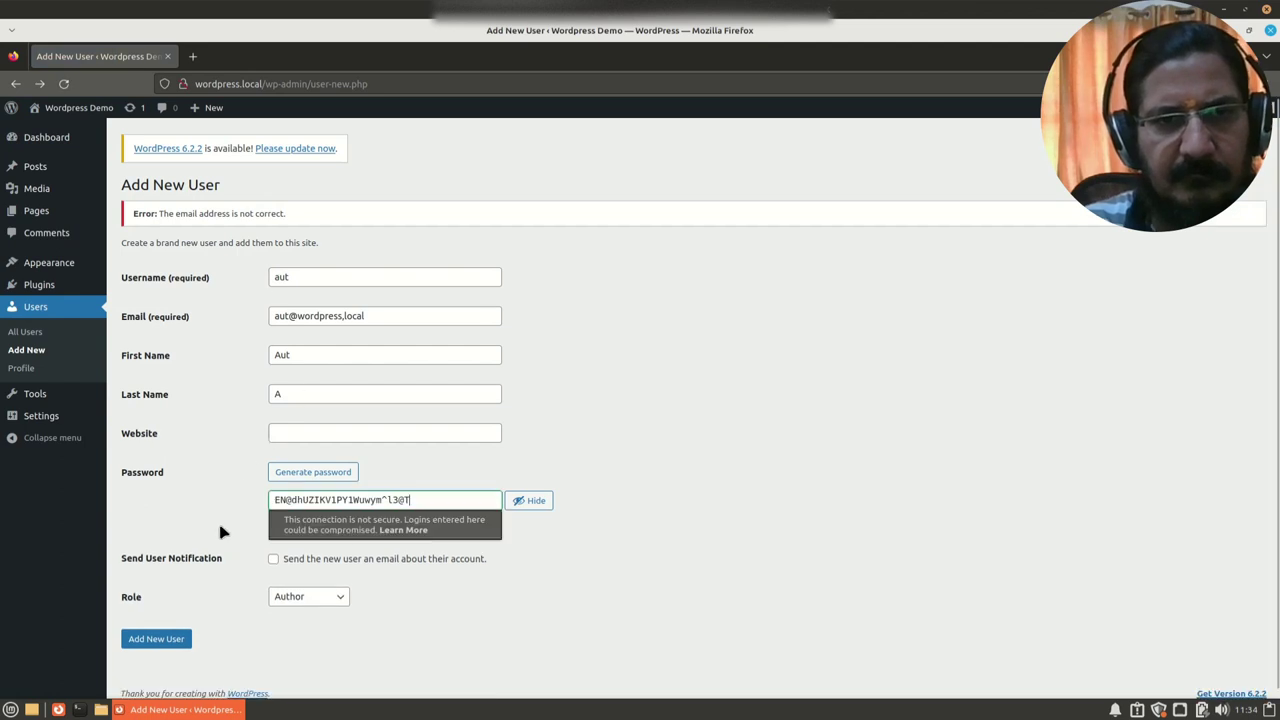
{"action": "key", "text": "Home"}
{"action": "key", "text": "shift+Right"}
{"action": "key", "text": "shift+Right"}
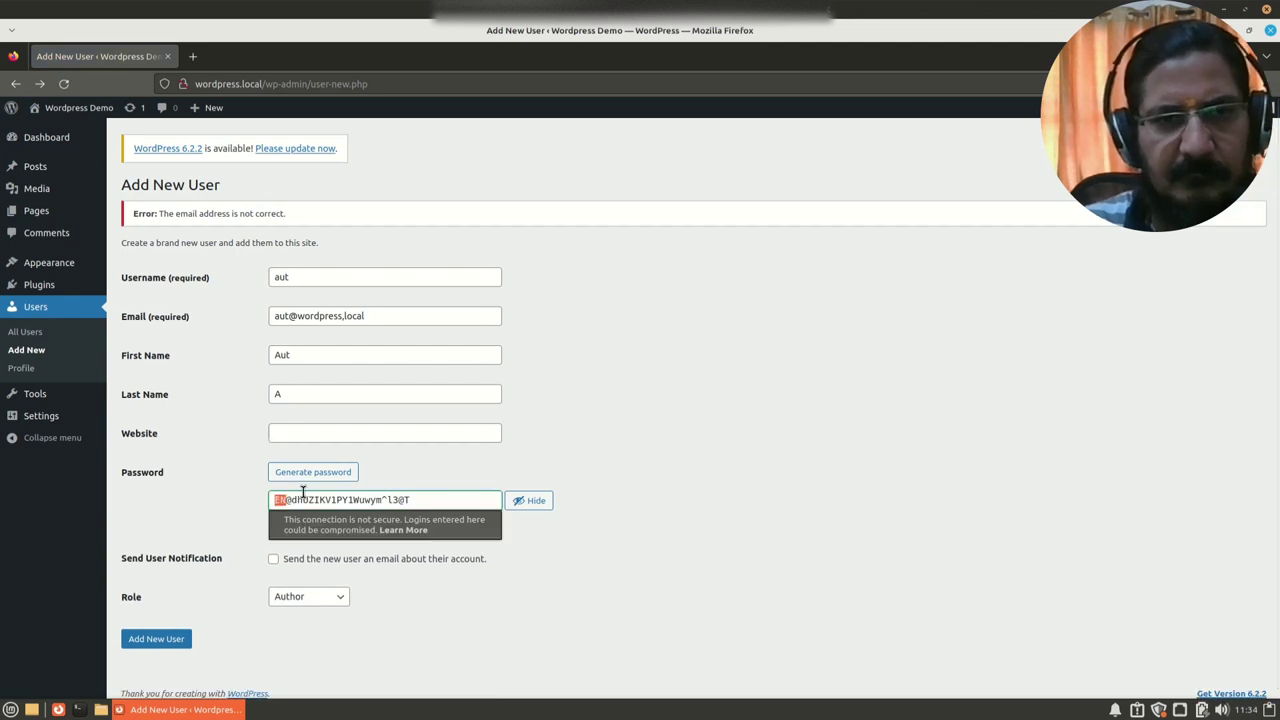
{"action": "left_click", "coordinate": [307, 503]}
{"action": "key", "text": "ctrl+a"}
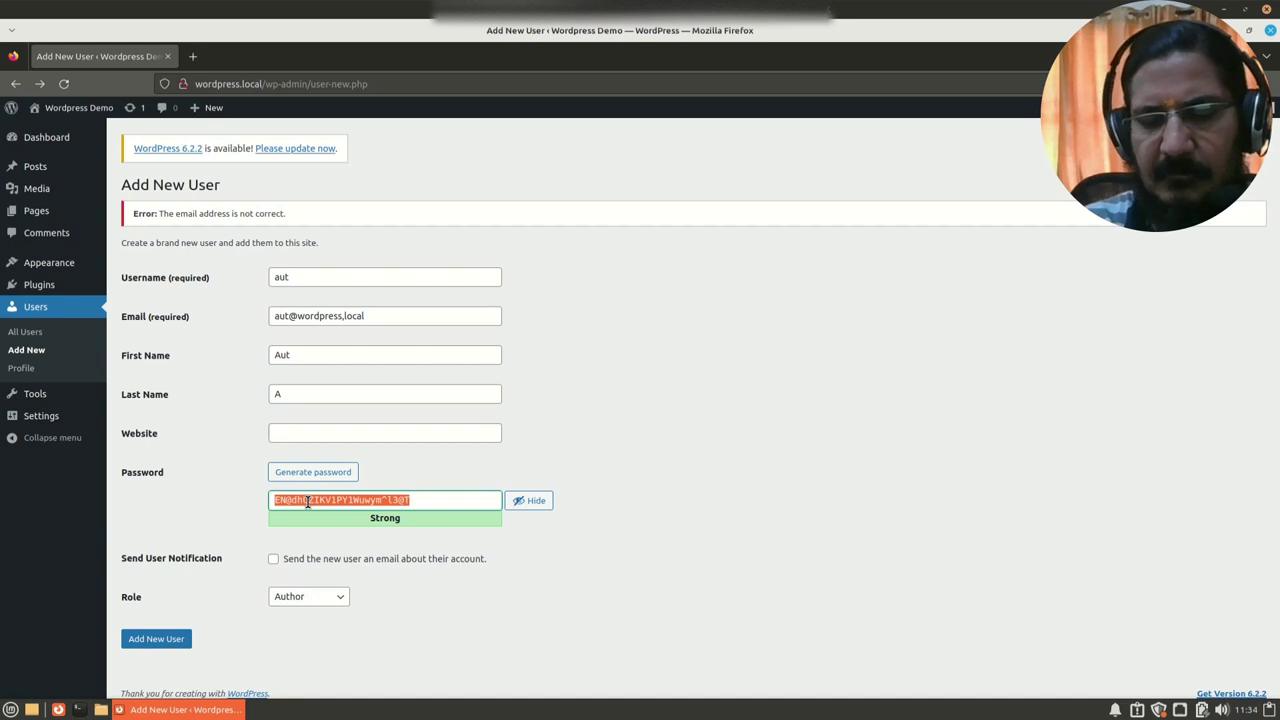
{"action": "type", "text": "aut123"}
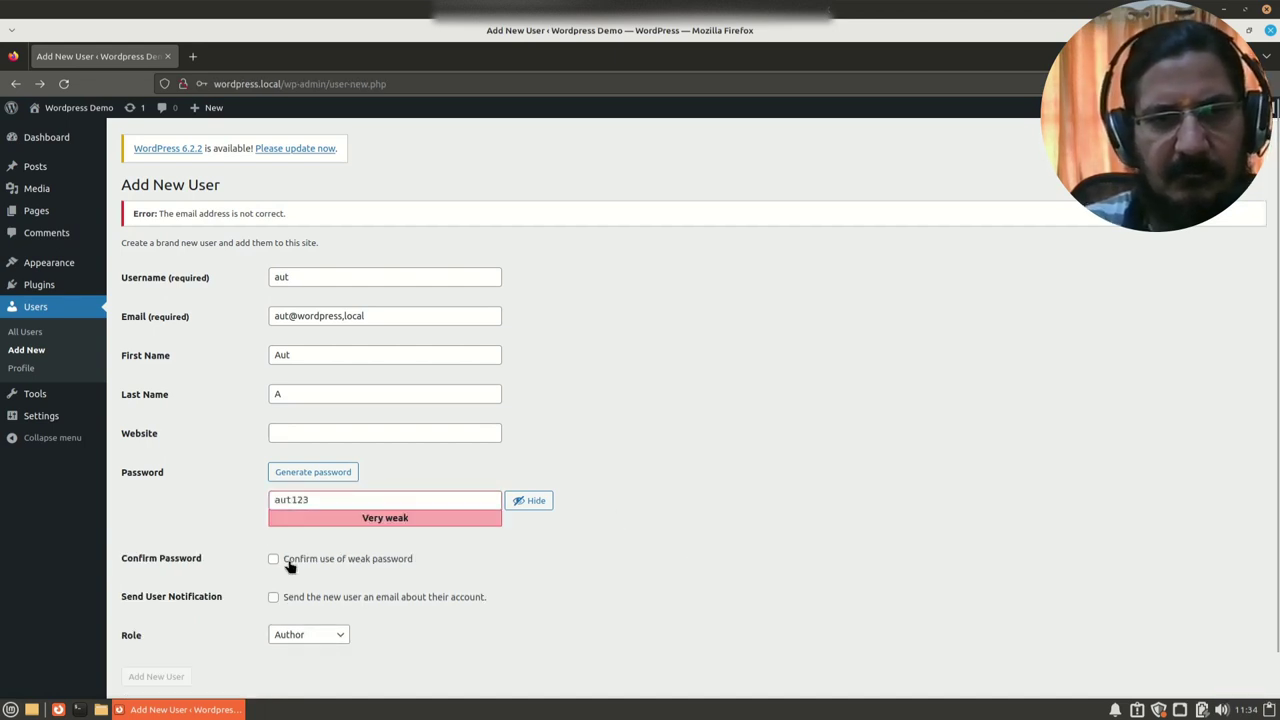
{"action": "left_click", "coordinate": [285, 561]}
{"action": "left_click", "coordinate": [155, 678]}
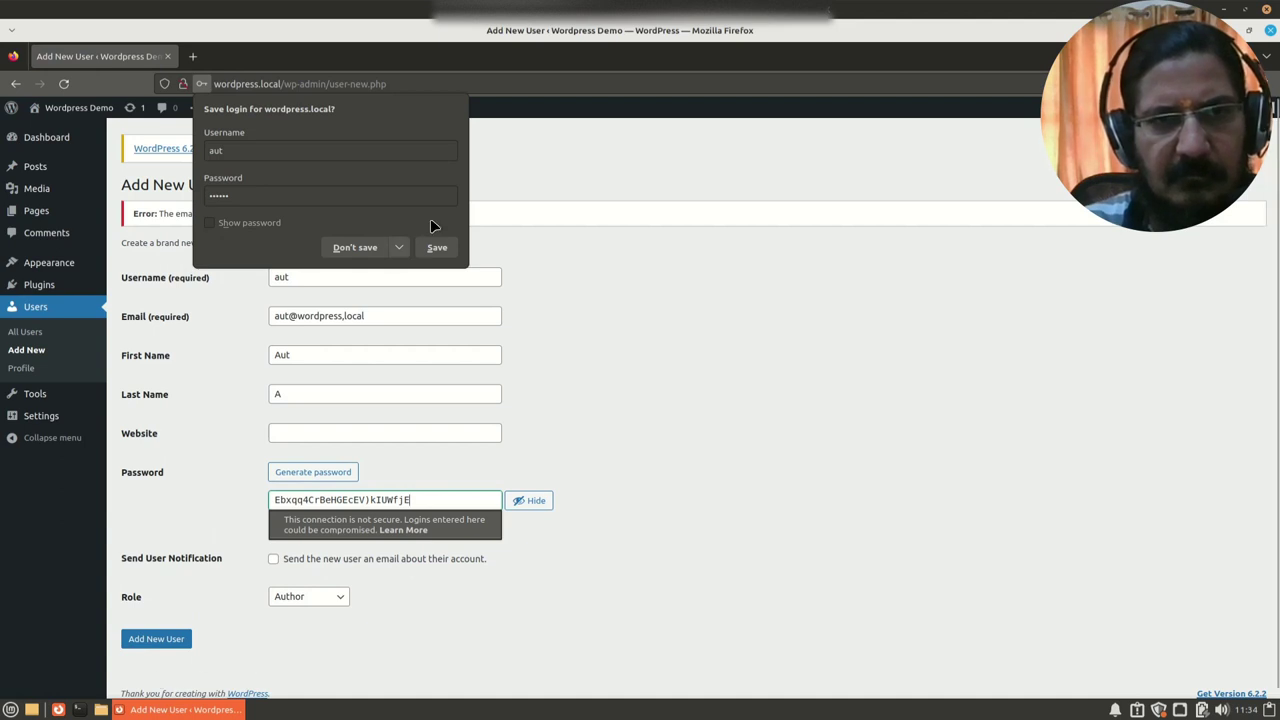
{"action": "left_click", "coordinate": [352, 248]}
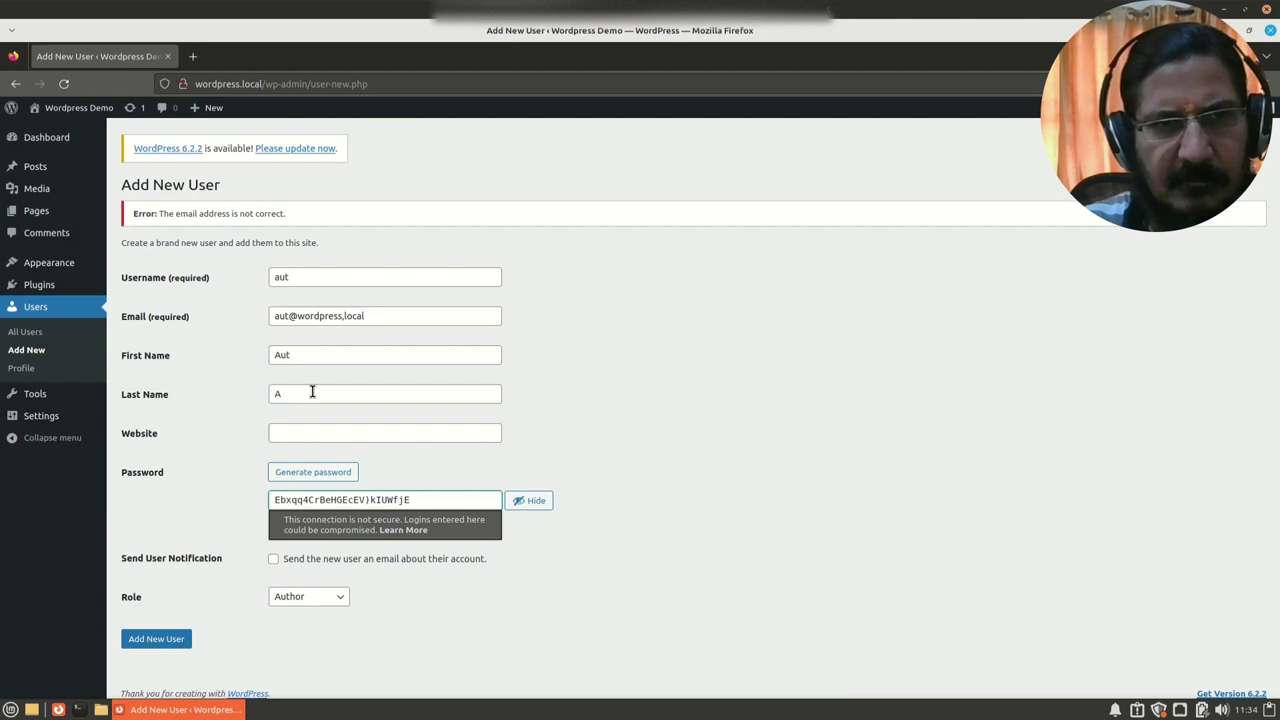
Step: Replace the misplaced comma in the e-mail domain with a period
{"action": "left_click", "coordinate": [418, 316]}
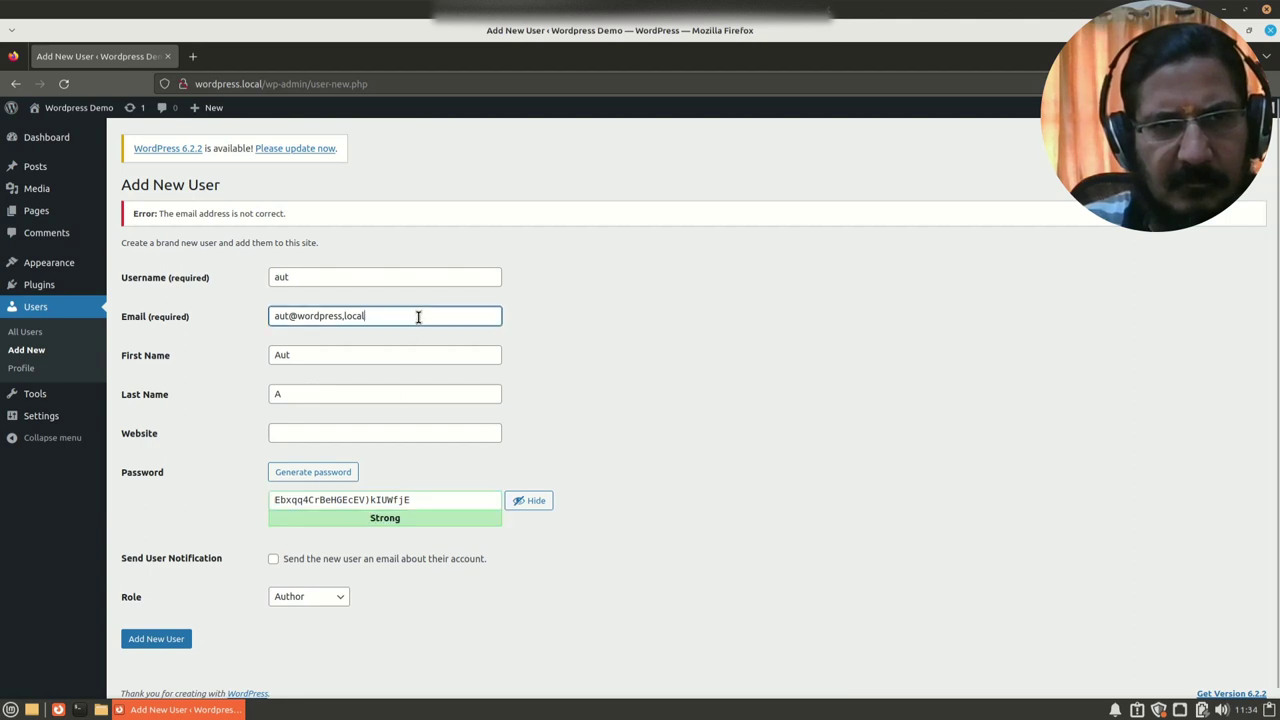
{"action": "left_click", "coordinate": [418, 316]}
{"action": "left_click", "coordinate": [352, 318]}
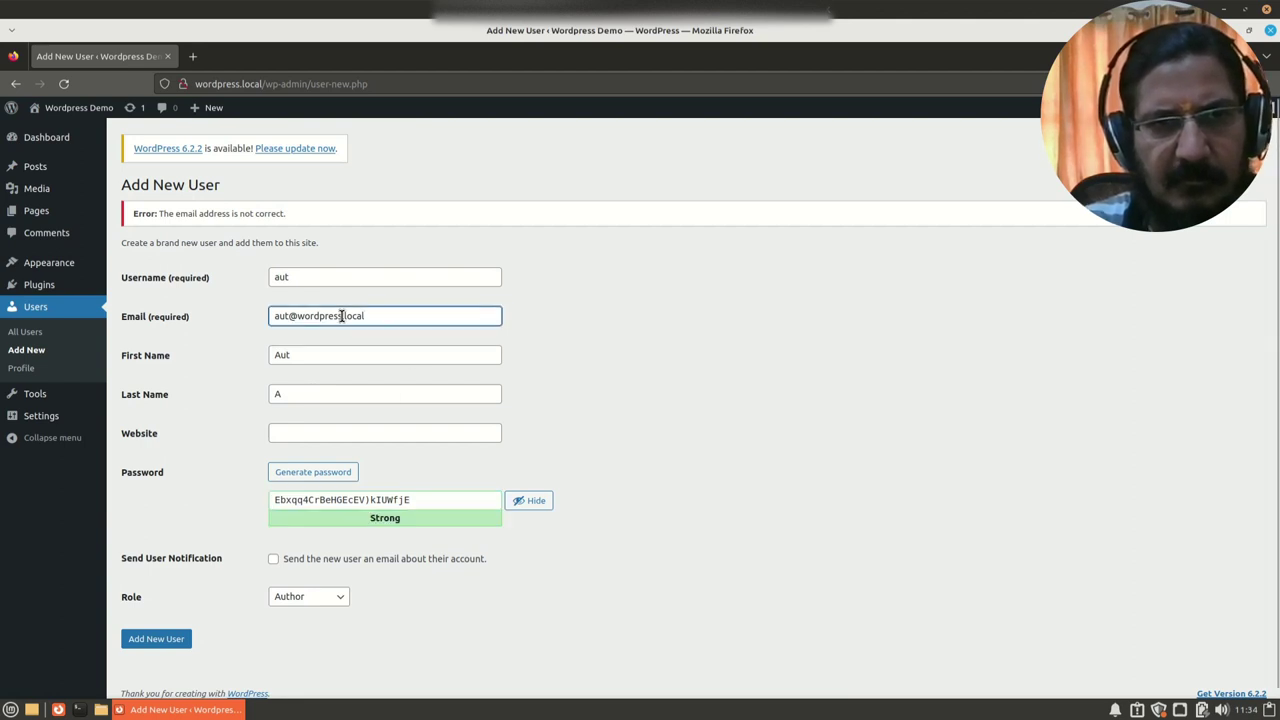
{"action": "left_click", "coordinate": [342, 316]}
{"action": "key", "text": "Delete"}
{"action": "type", "text": "."}
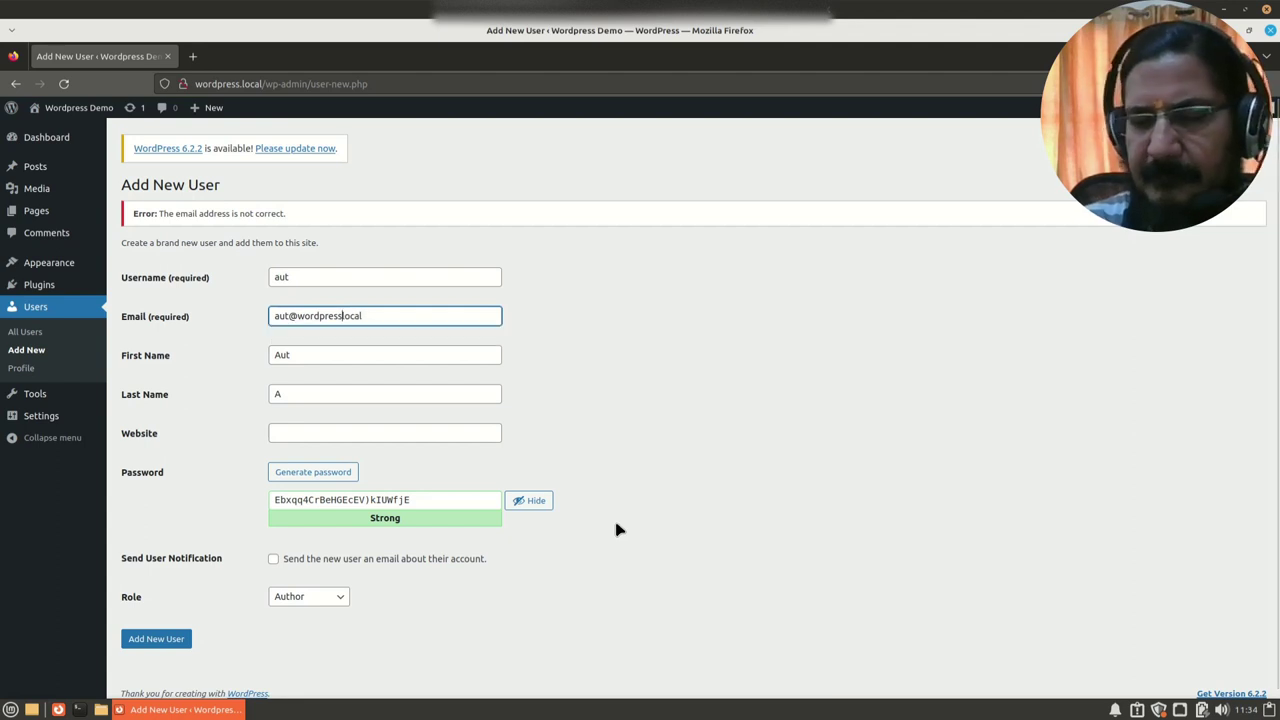
Step: Re-enter and confirm the weak password, then create the Author account
{"action": "left_click", "coordinate": [307, 500]}
{"action": "key", "text": "ctrl+a"}
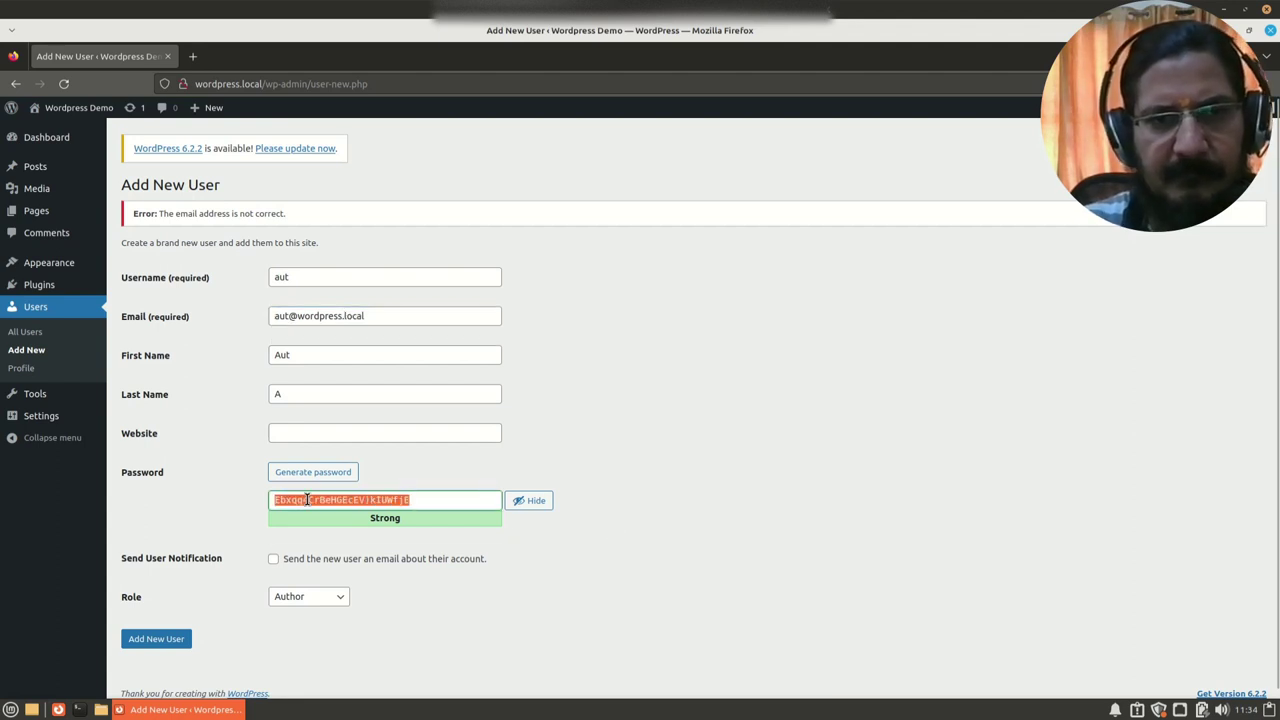
{"action": "type", "text": "aut123"}
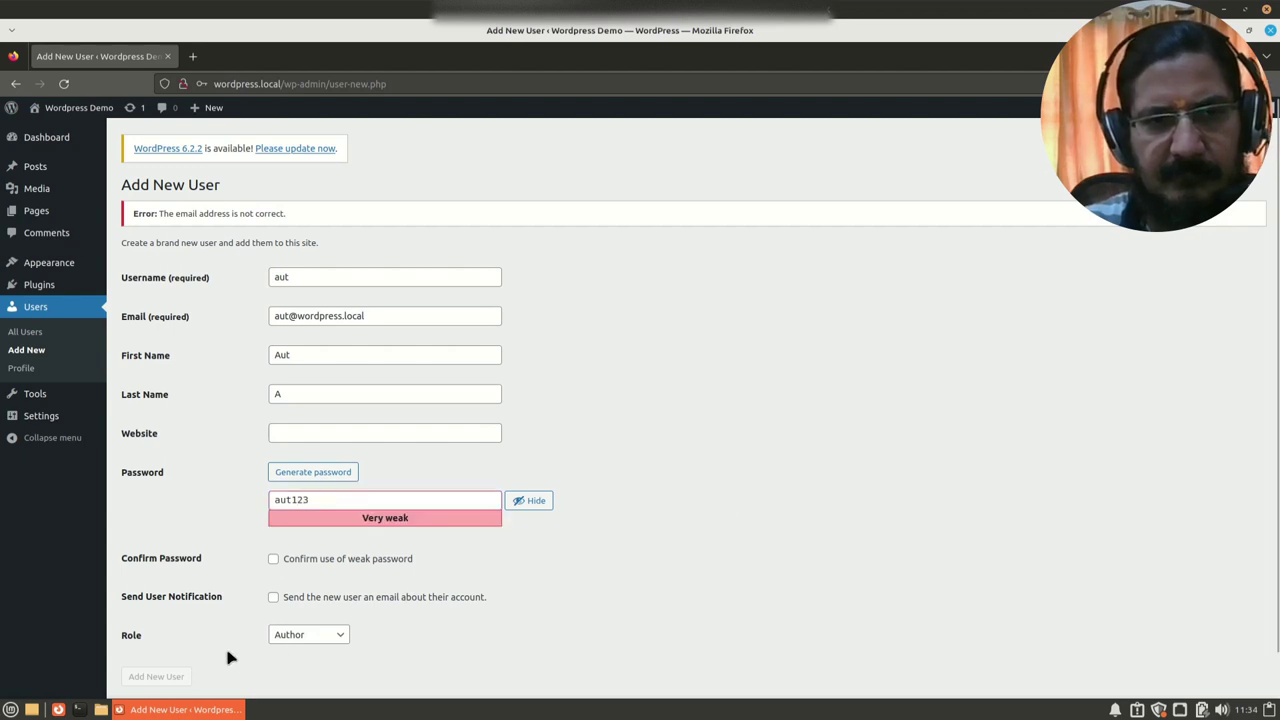
{"action": "scroll", "coordinate": [228, 657], "scroll_direction": "down", "scroll_amount": 1}
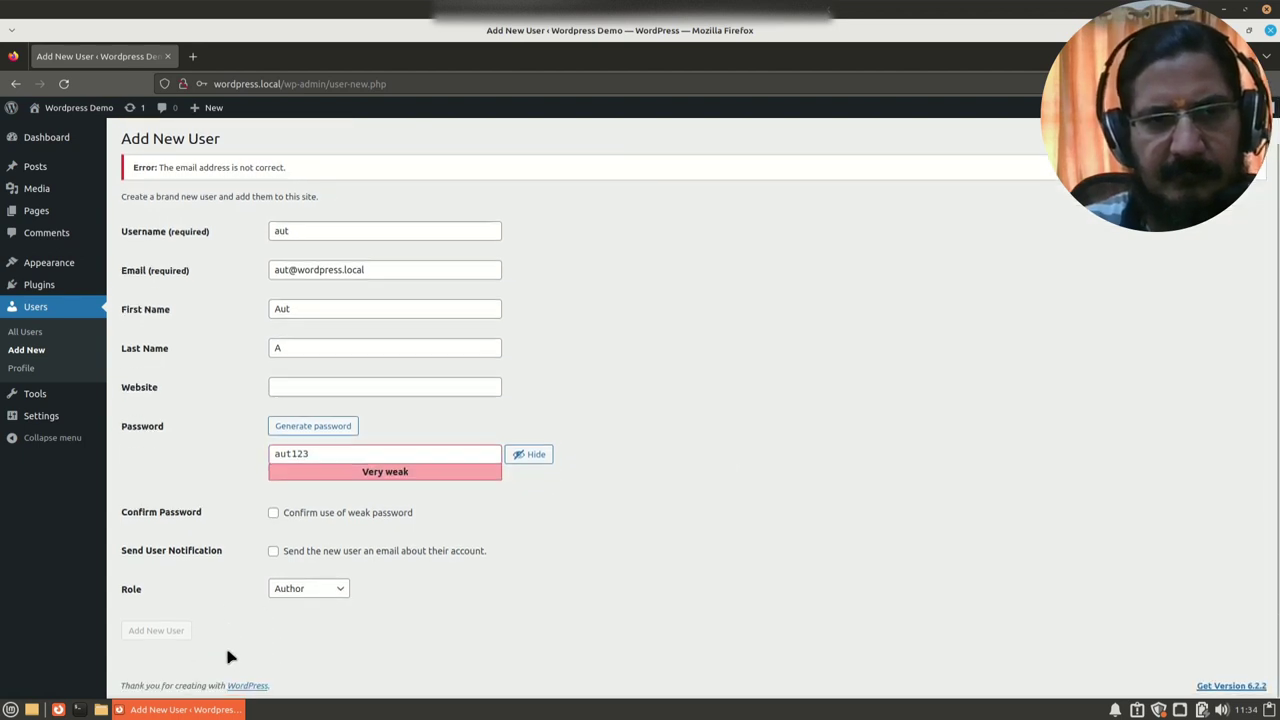
{"action": "left_click", "coordinate": [325, 514]}
{"action": "left_click", "coordinate": [157, 634]}
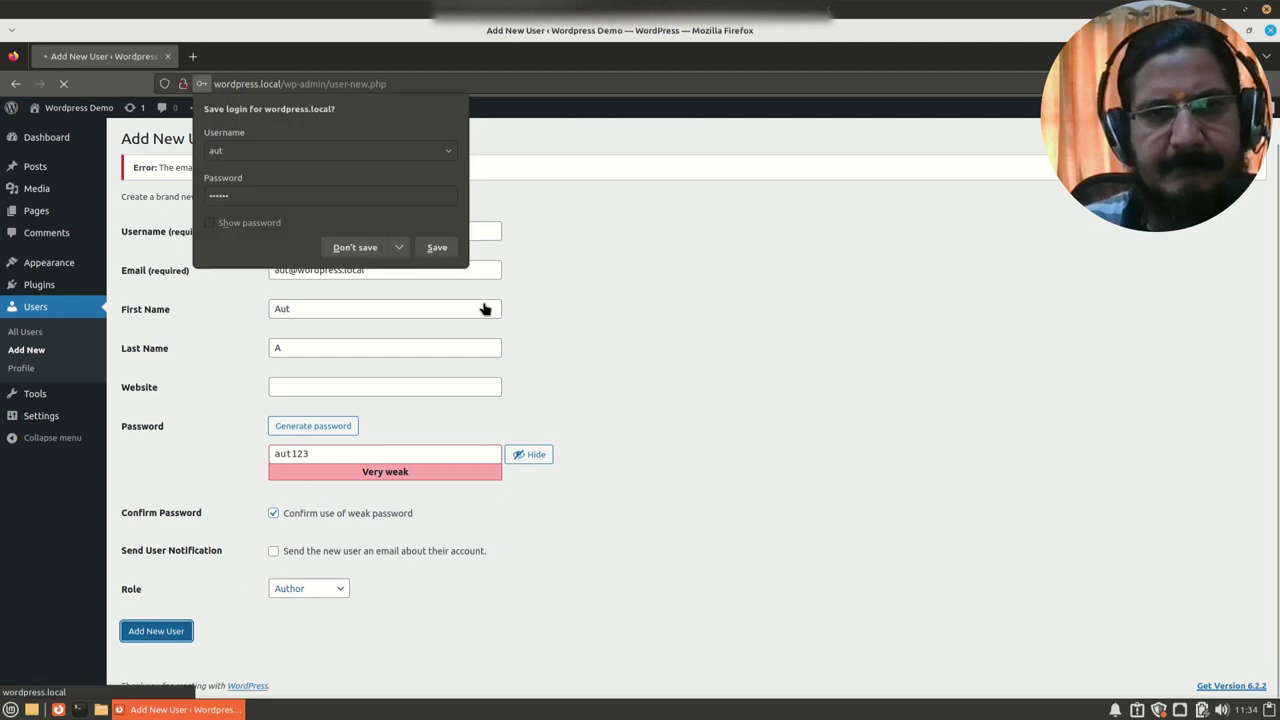
{"action": "left_click", "coordinate": [340, 250]}
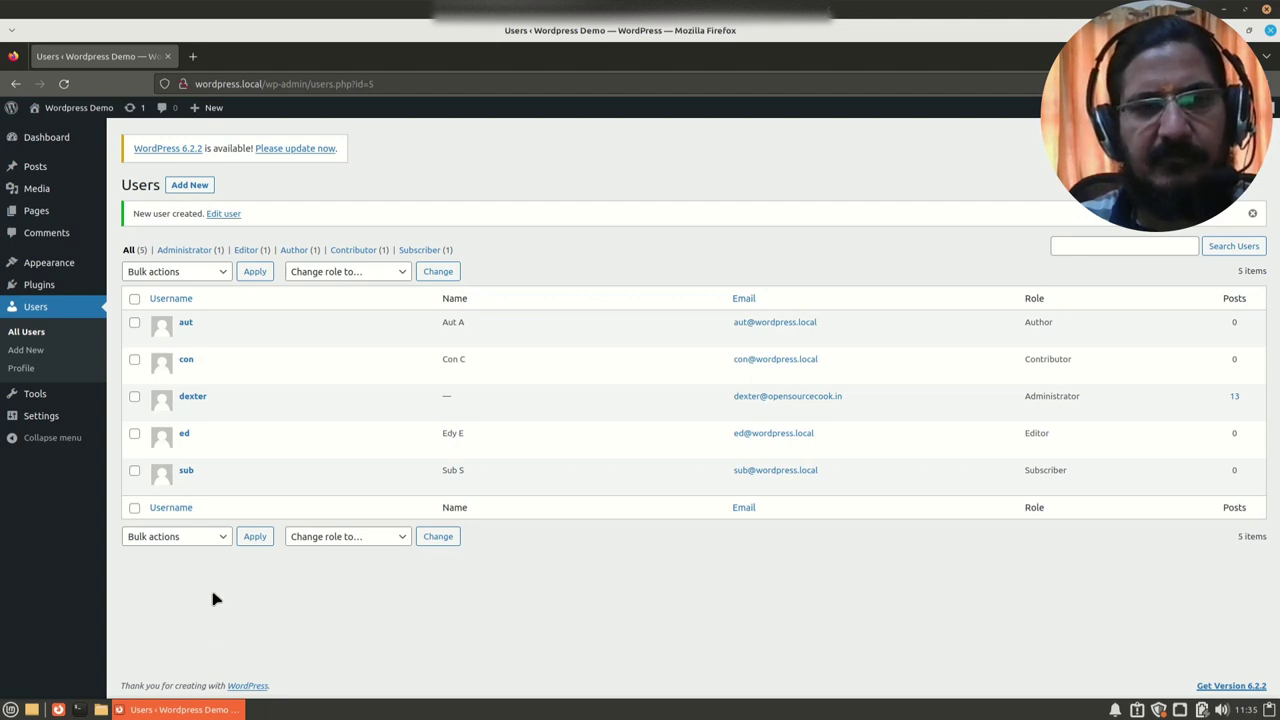
Step: Leave the role dropdown unchanged and open a new Firefox private window
{"action": "left_click", "coordinate": [322, 540]}
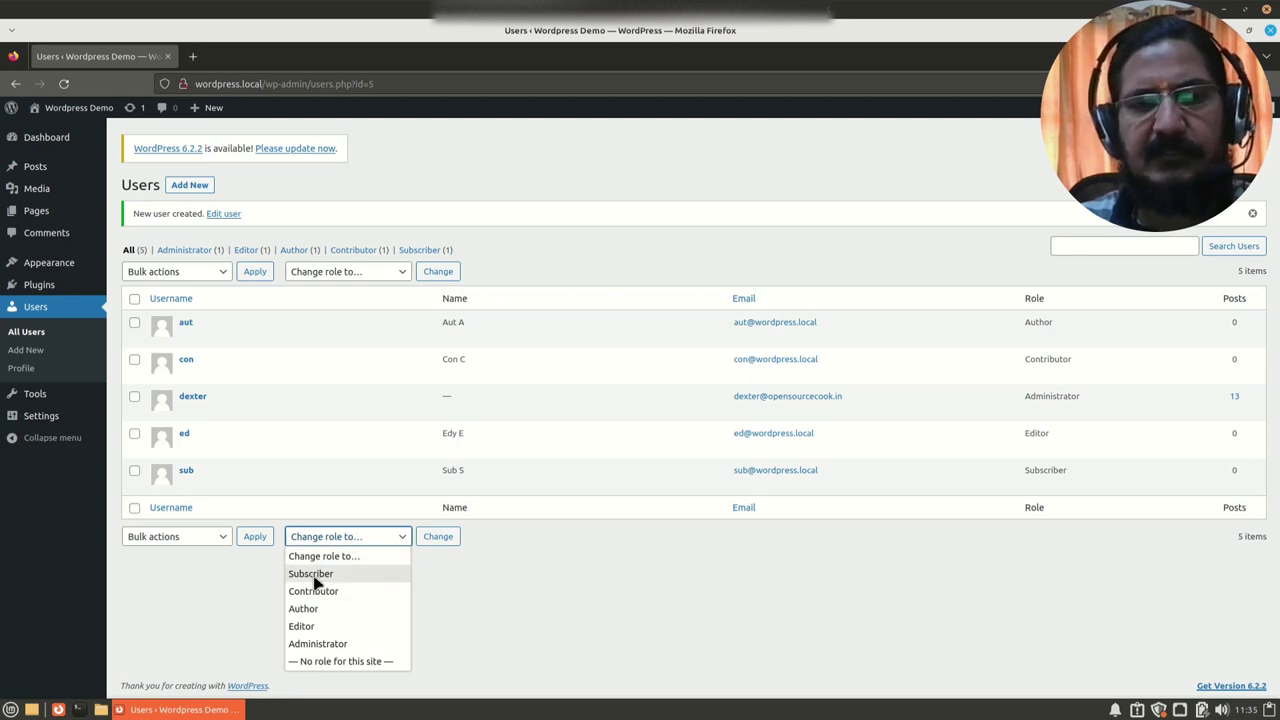
{"action": "left_click", "coordinate": [668, 595]}
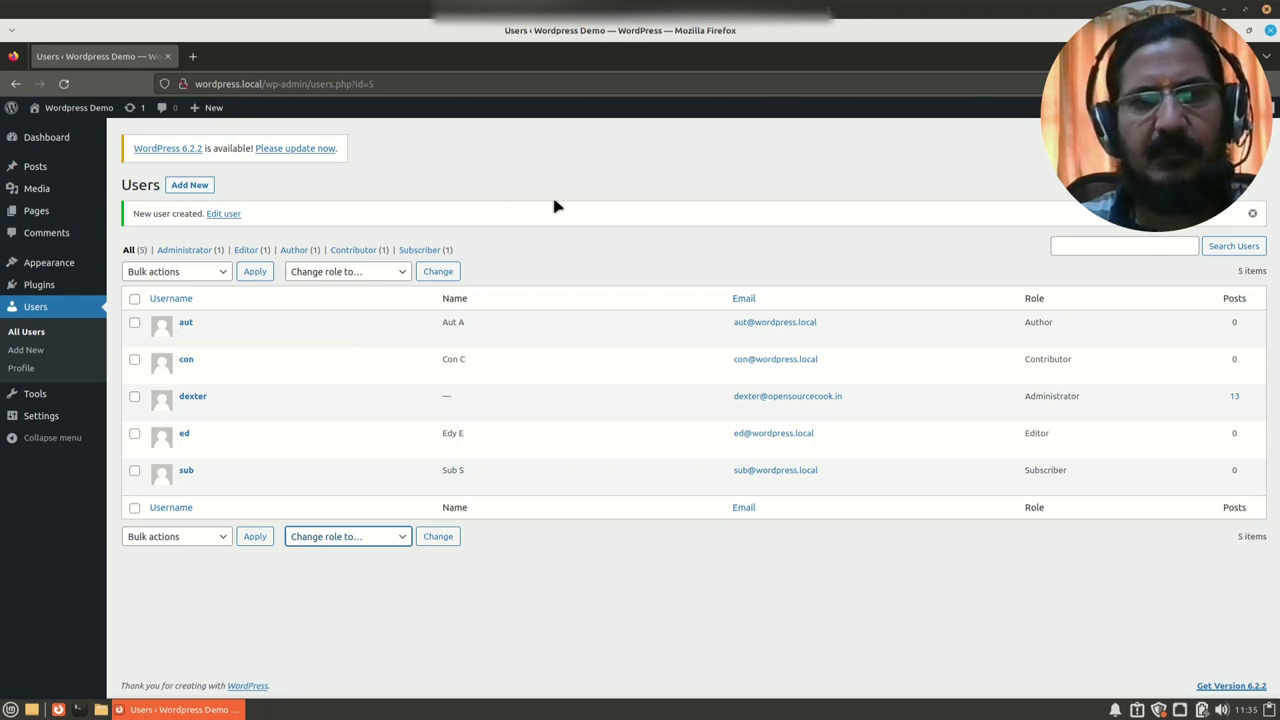
{"action": "left_click_drag", "start_coordinate": [1106, 94], "coordinate": [935, 134]}
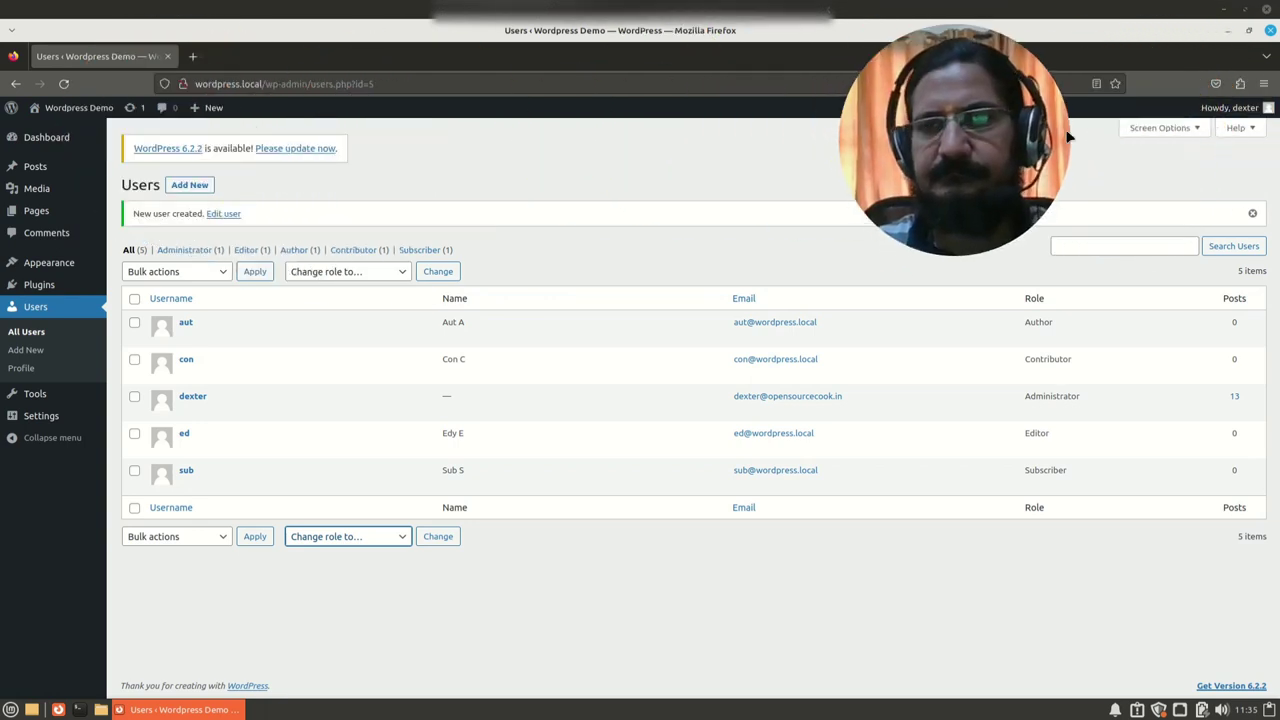
{"action": "left_click", "coordinate": [1264, 84]}
{"action": "left_click", "coordinate": [1121, 178]}
{"action": "left_click_drag", "start_coordinate": [983, 202], "coordinate": [1158, 125]}
{"action": "left_click", "coordinate": [437, 84]}
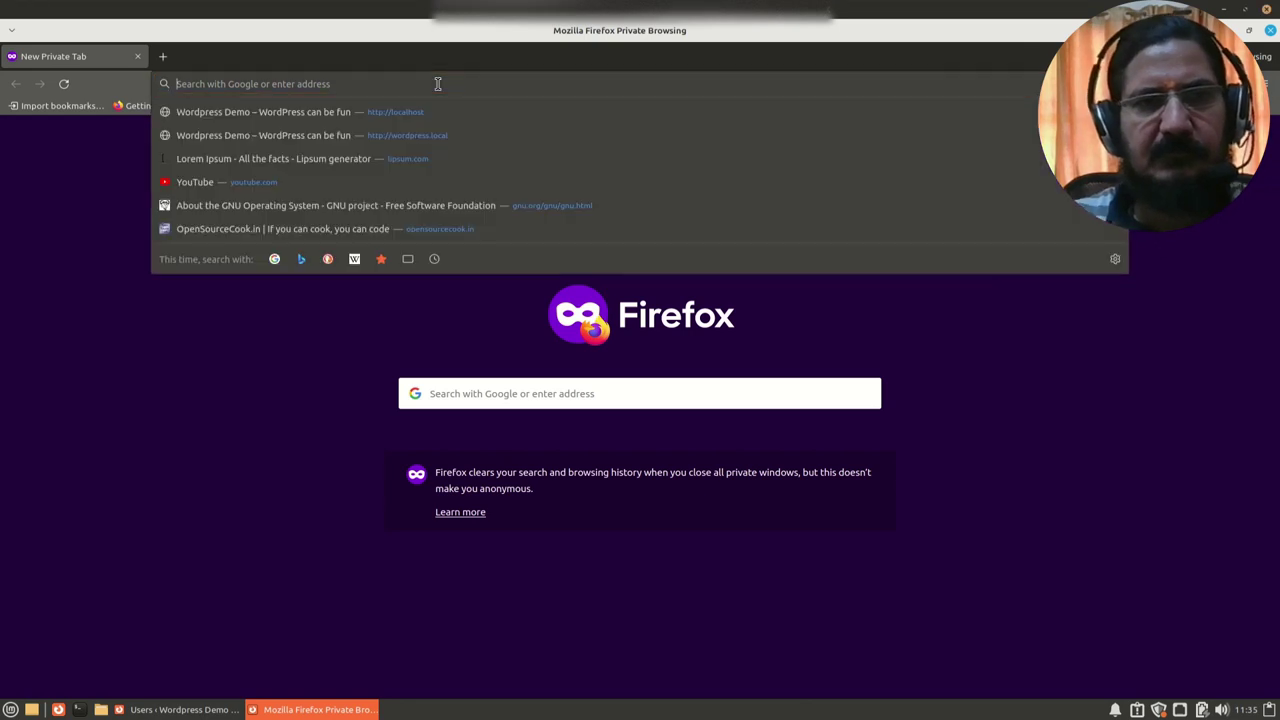
Step: Load the site's wp-login.php page in the private window
{"action": "type", "text": "wordpress.local/"}
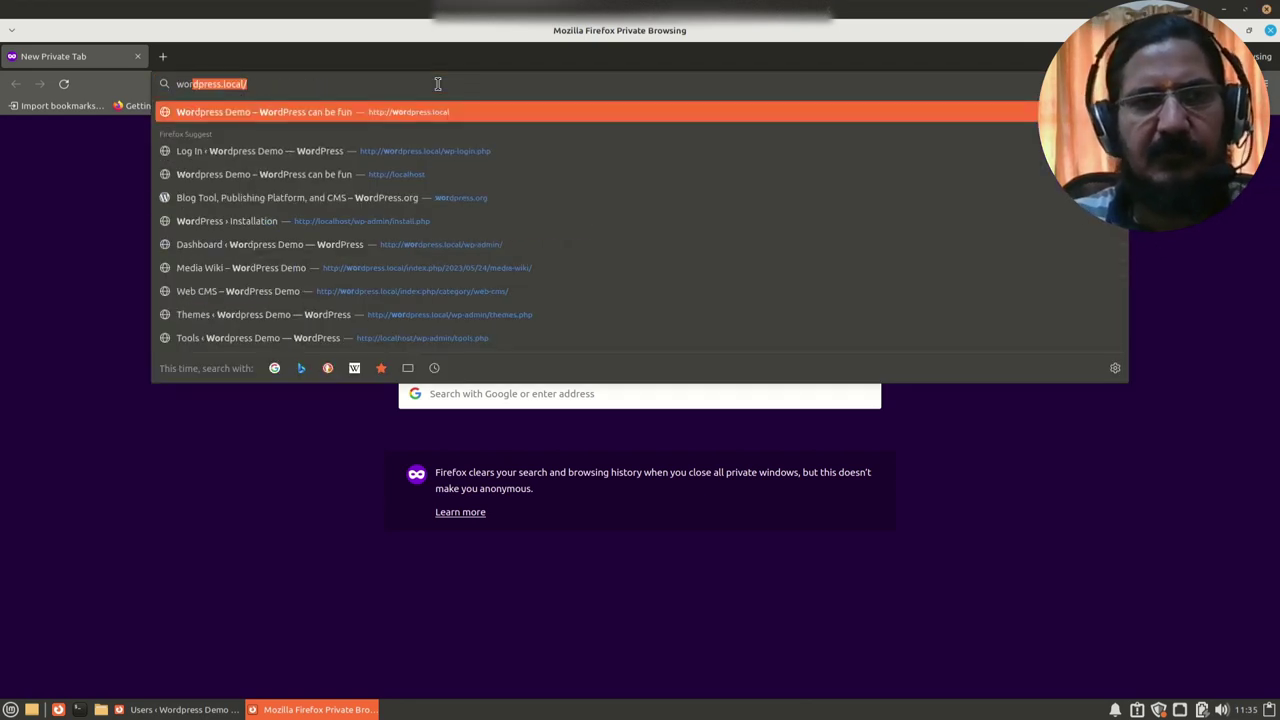
{"action": "key", "text": "End"}
{"action": "key", "text": "BackSpace"}
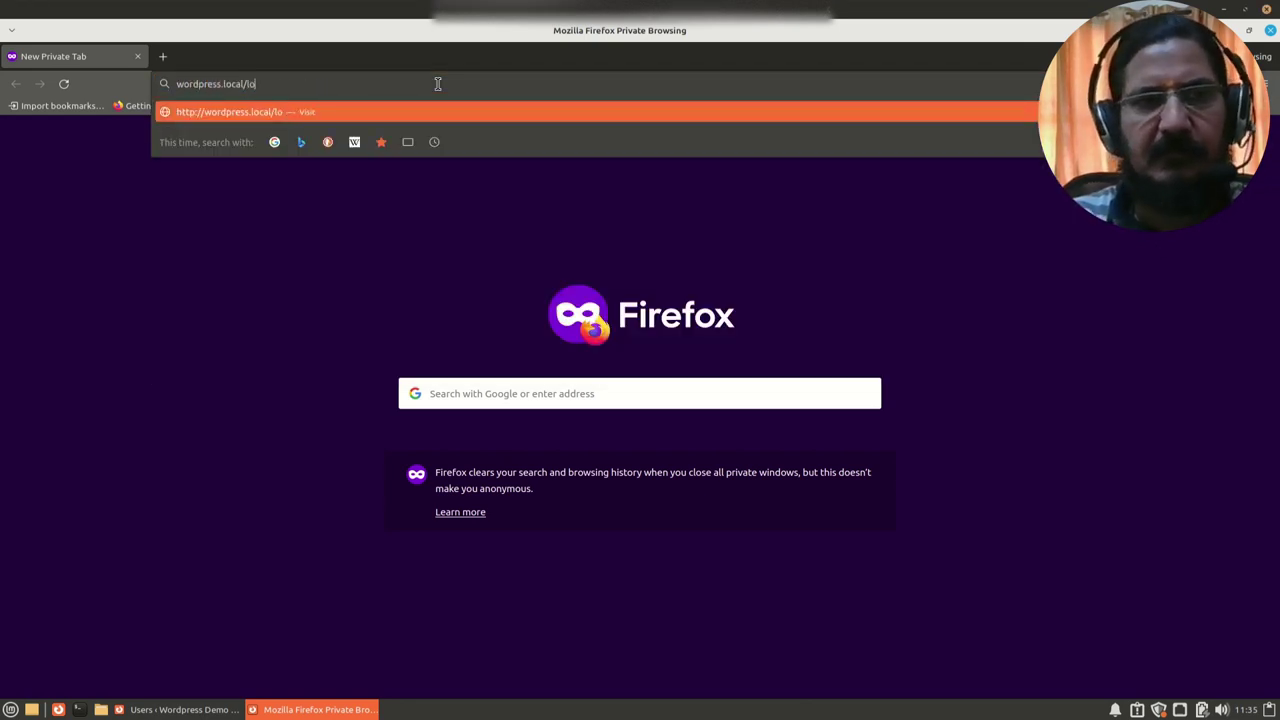
{"action": "type", "text": "/wp-login.php"}
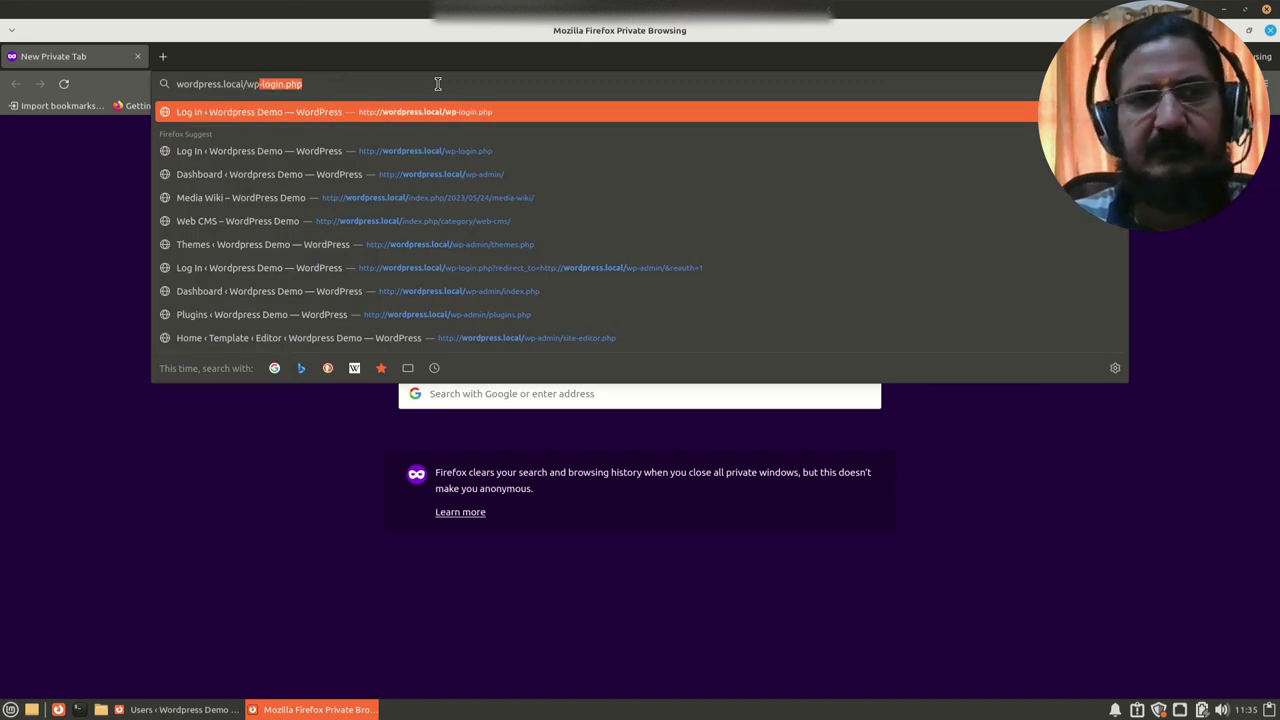
{"action": "key", "text": "Return"}
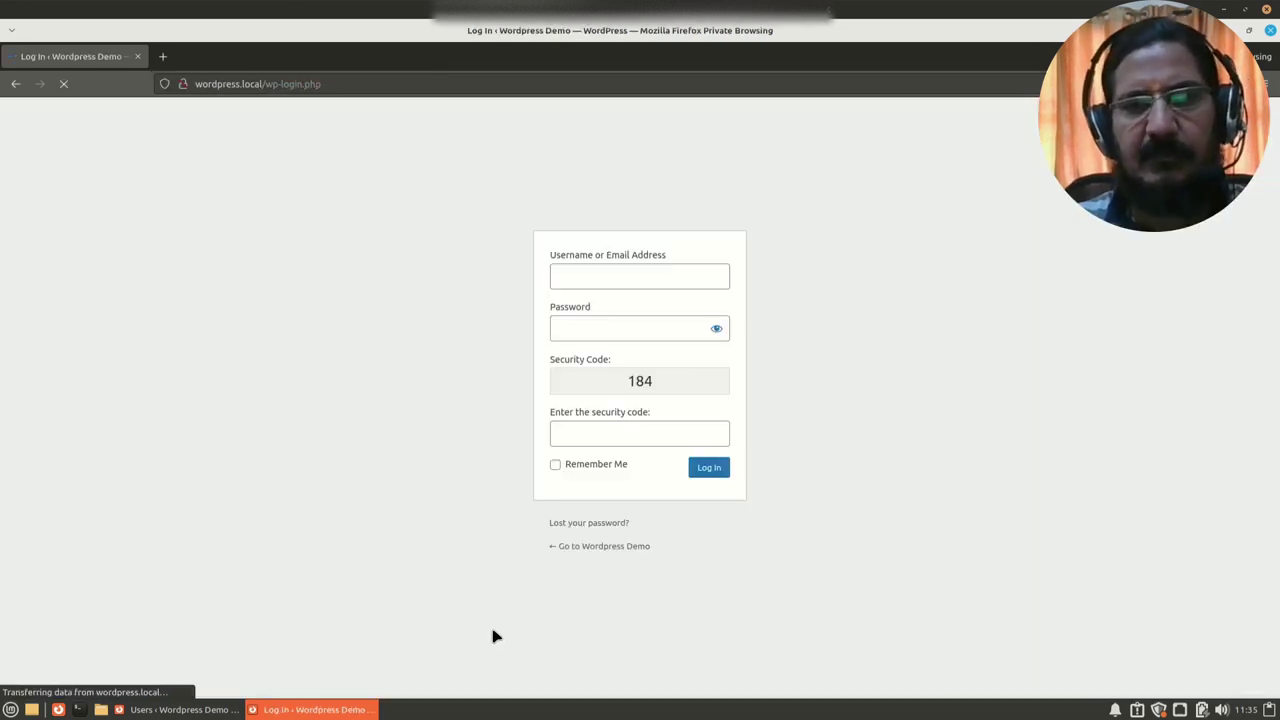
Step: Log in with the subscriber's username, password and the shown security code
{"action": "type", "text": "subv"}
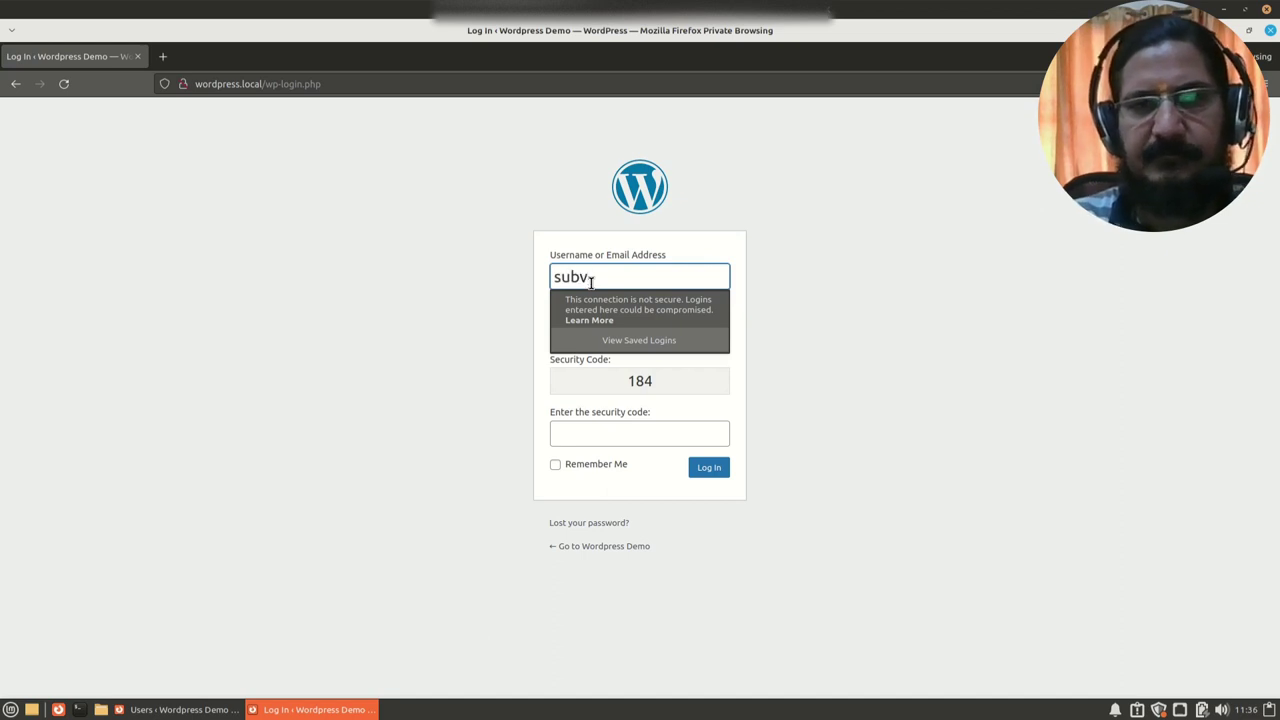
{"action": "key", "text": "BackSpace"}
{"action": "key", "text": "Tab"}
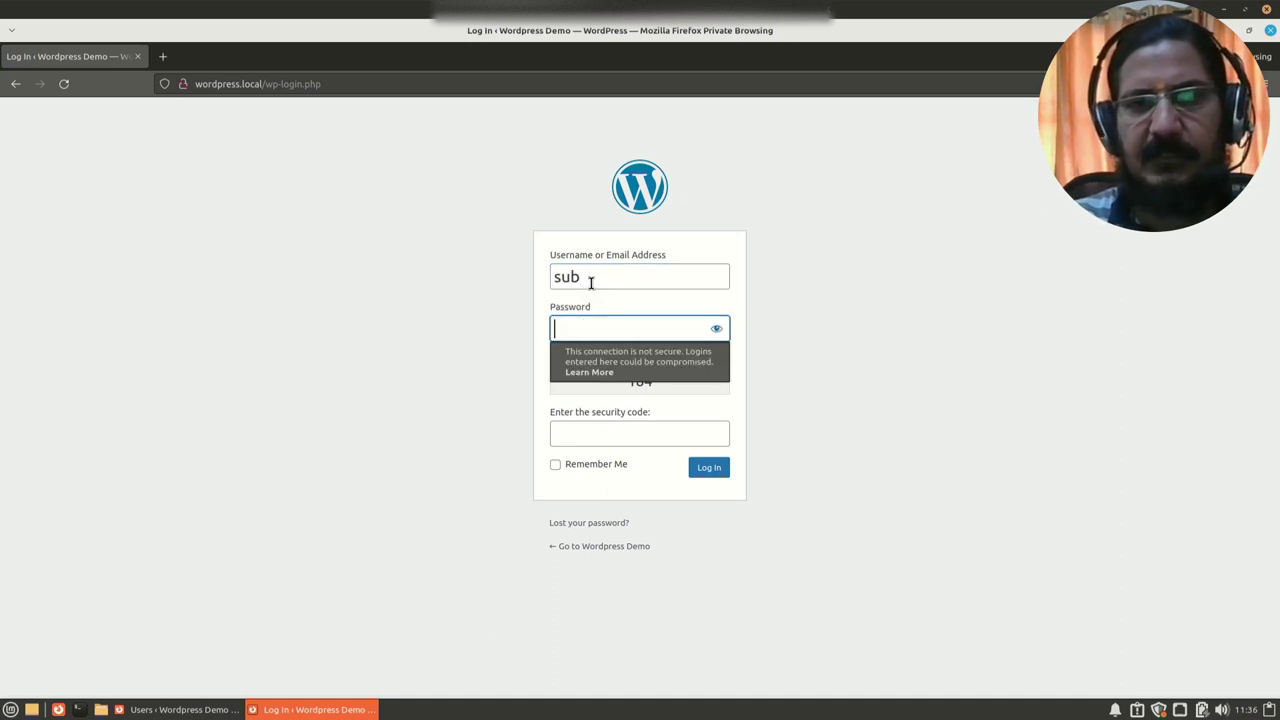
{"action": "type", "text": "••"}
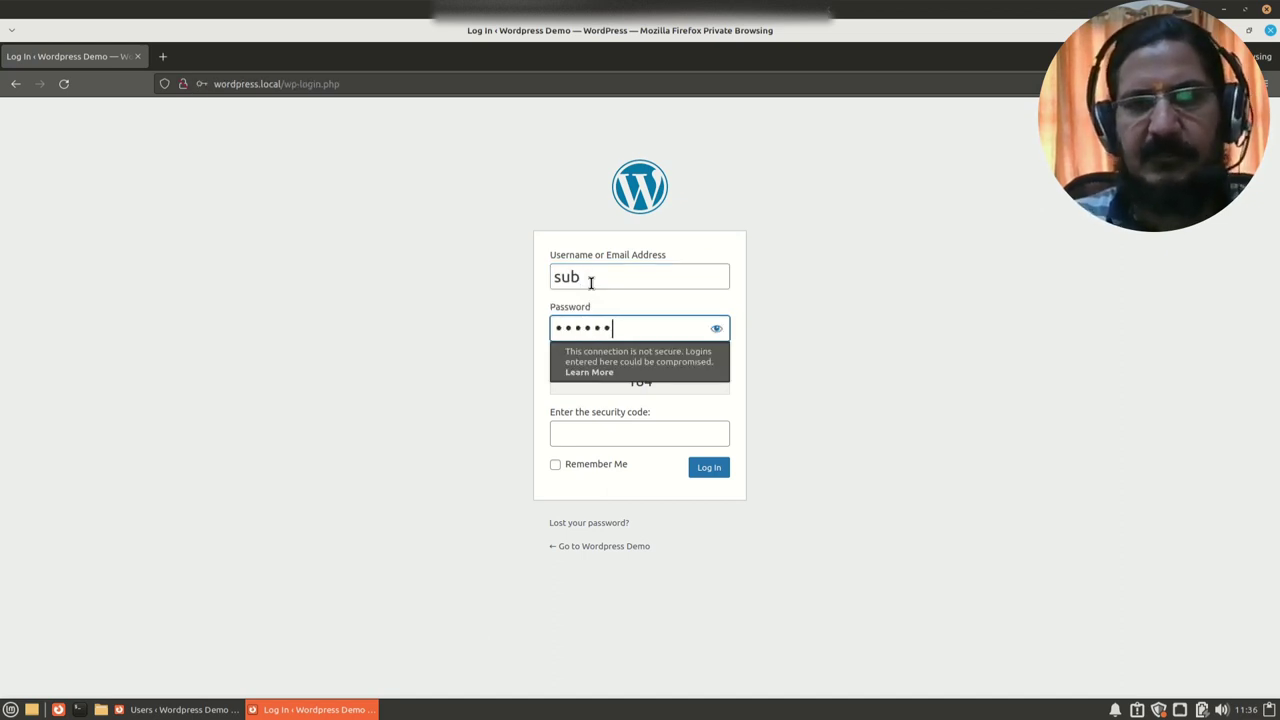
{"action": "left_click", "coordinate": [589, 431]}
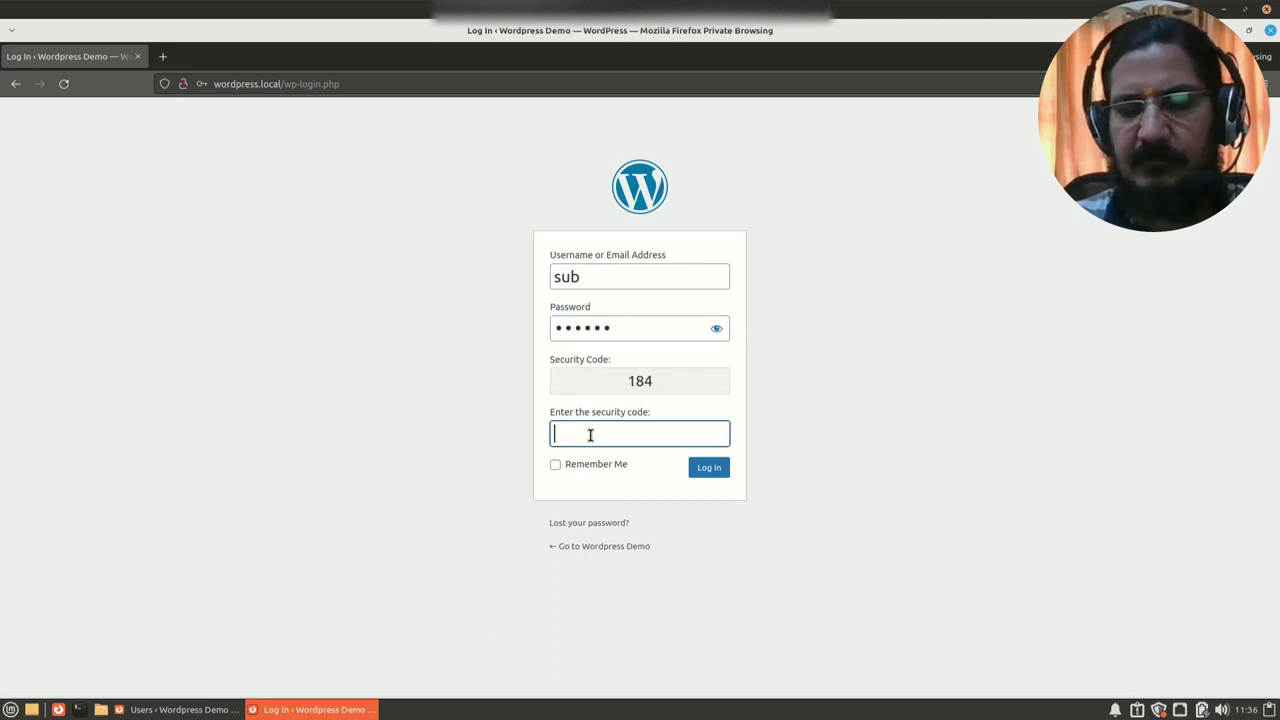
{"action": "left_click", "coordinate": [713, 475]}
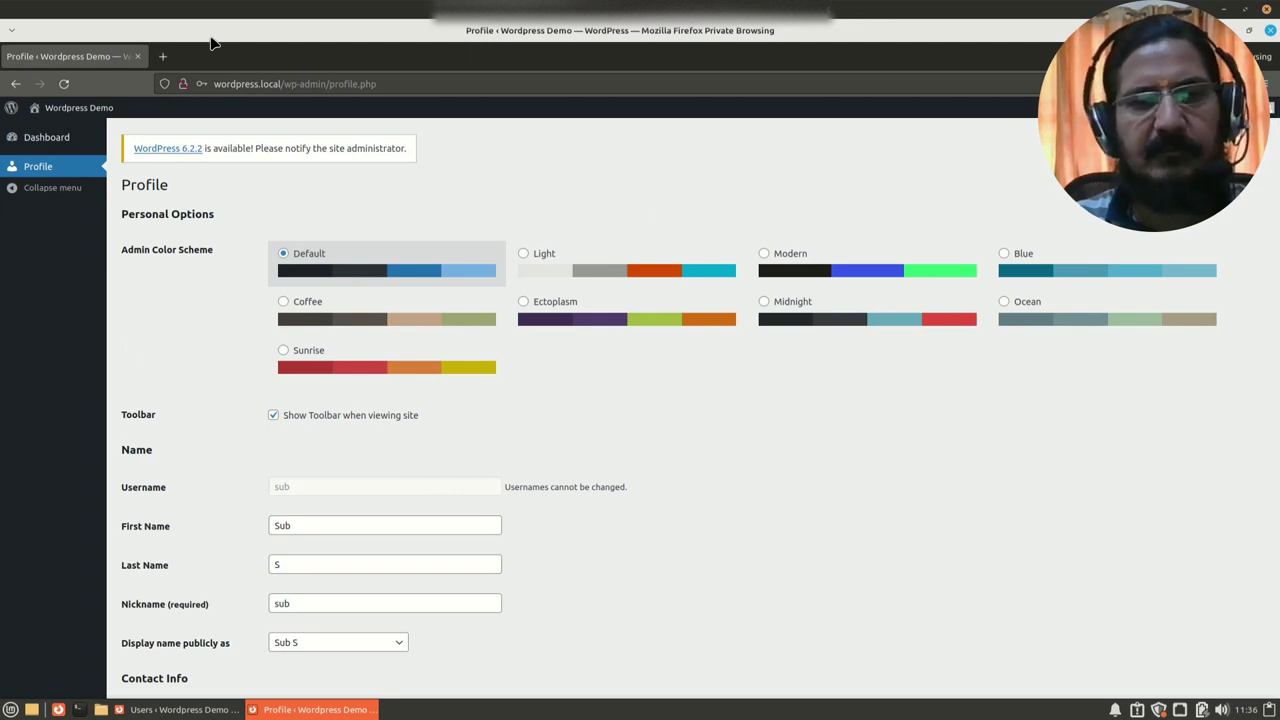
{"action": "left_click_drag", "start_coordinate": [212, 43], "coordinate": [451, 46]}
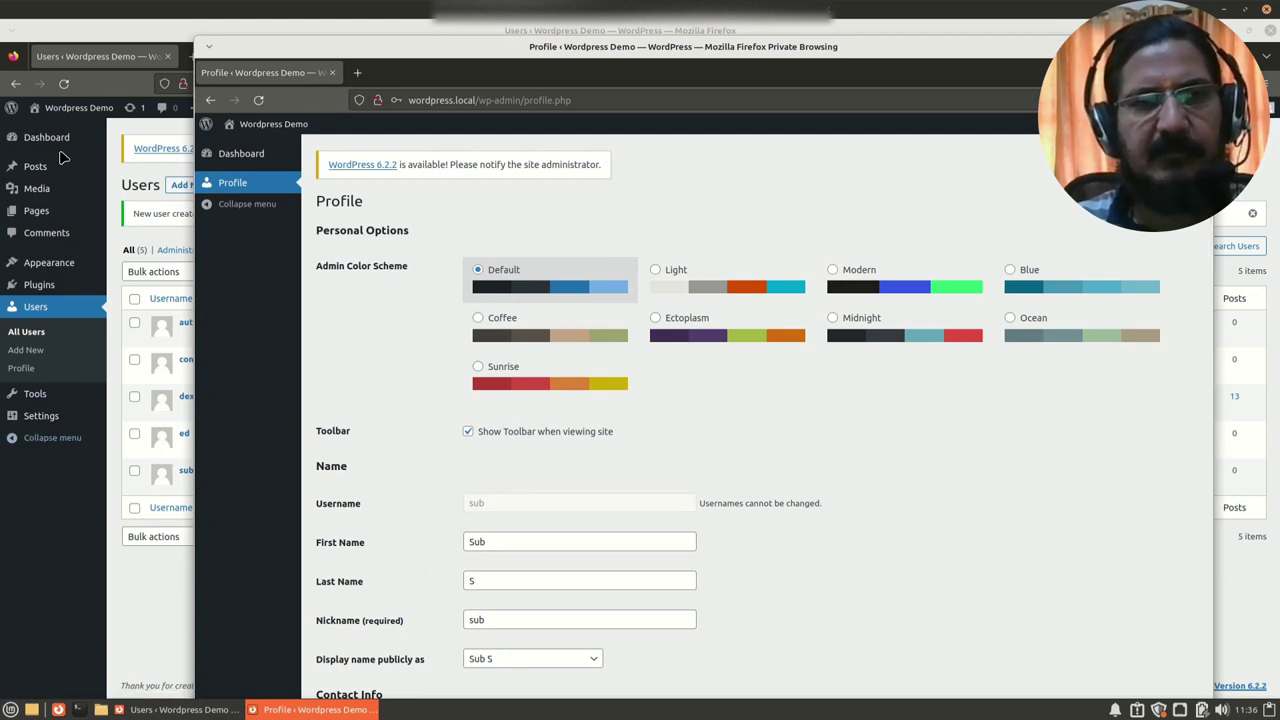
{"action": "double_click", "coordinate": [445, 75]}
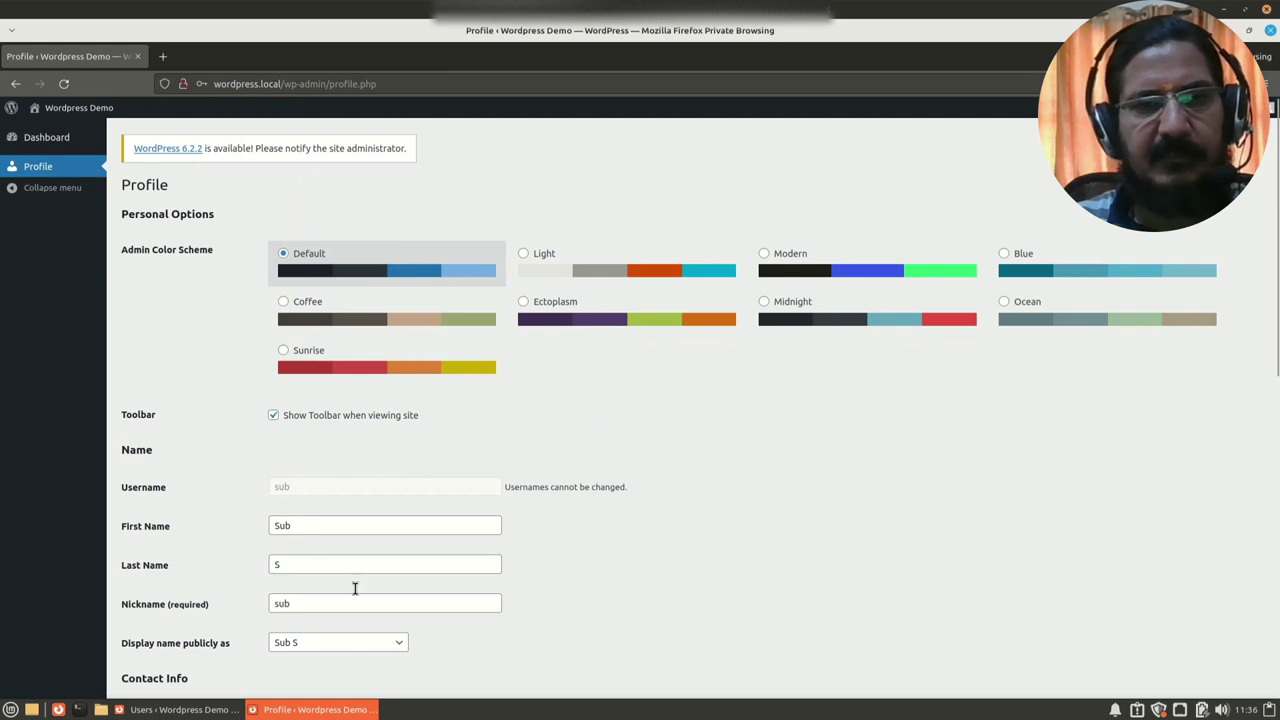
{"action": "scroll", "coordinate": [361, 605], "scroll_direction": "down", "scroll_amount": 10}
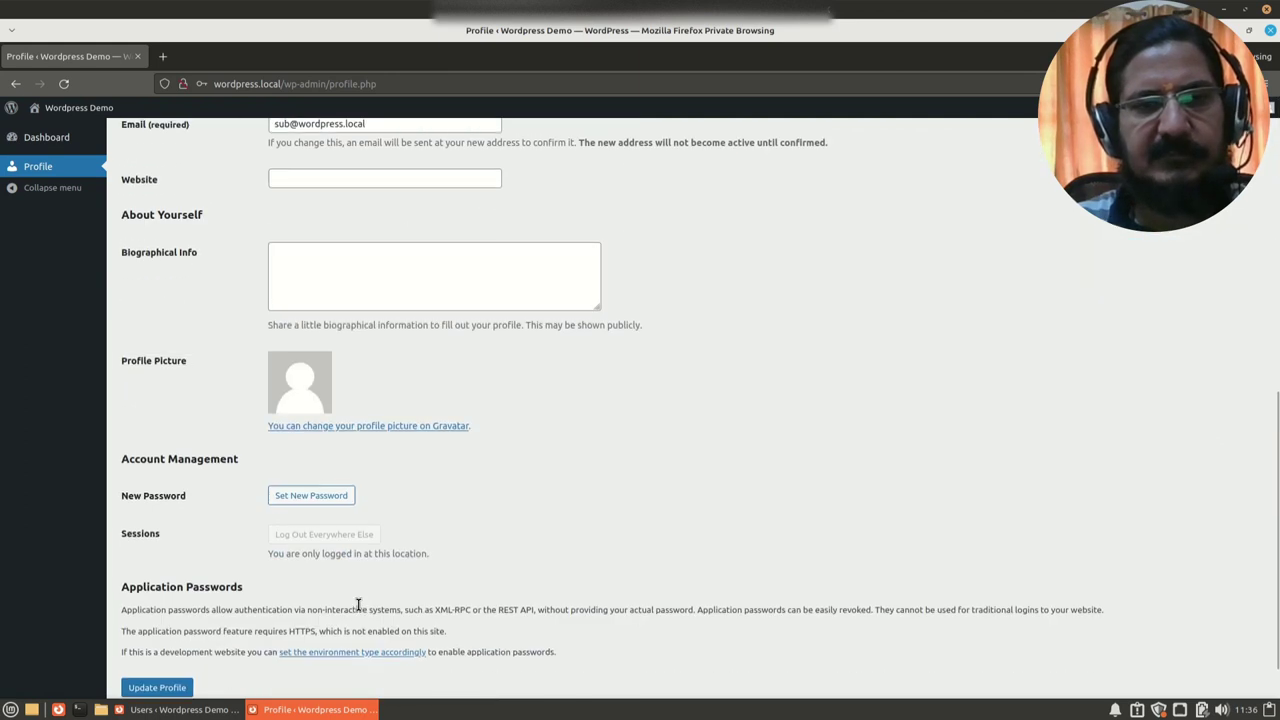
{"action": "scroll", "coordinate": [361, 608], "scroll_direction": "up", "scroll_amount": 10}
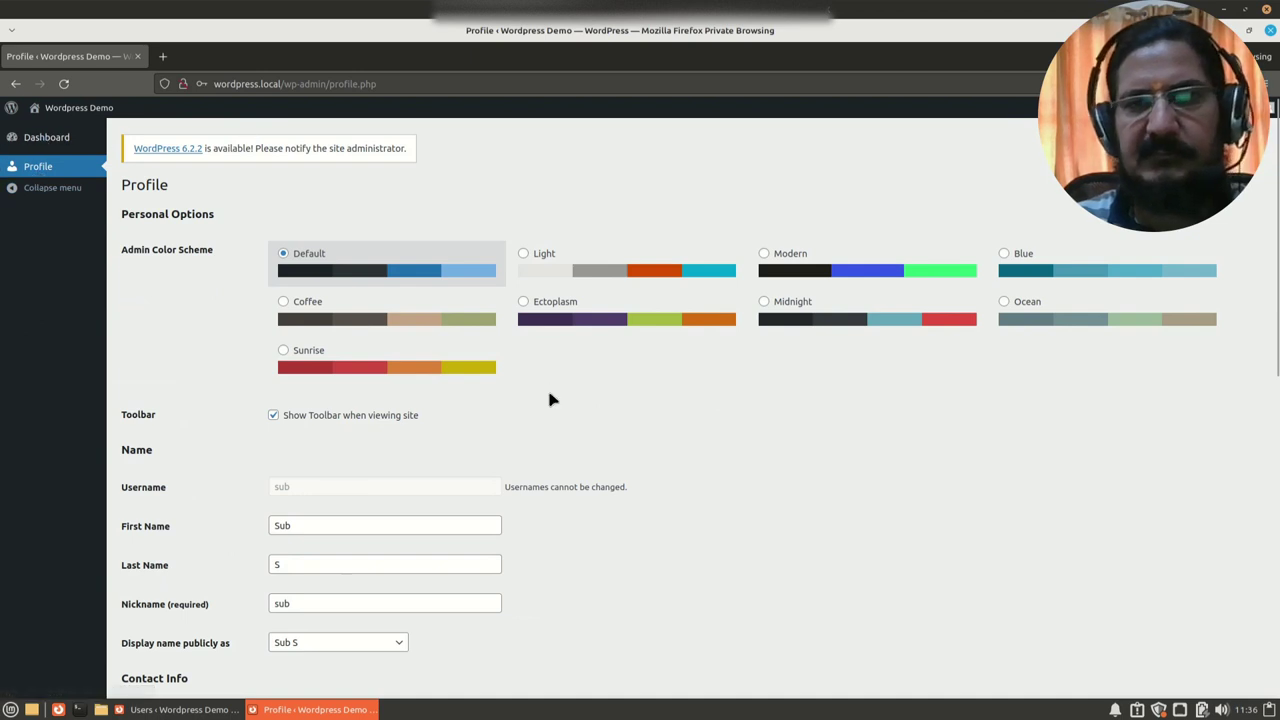
Step: Open the 'Activating the classic editor' post from the site's front page
{"action": "left_click", "coordinate": [78, 107]}
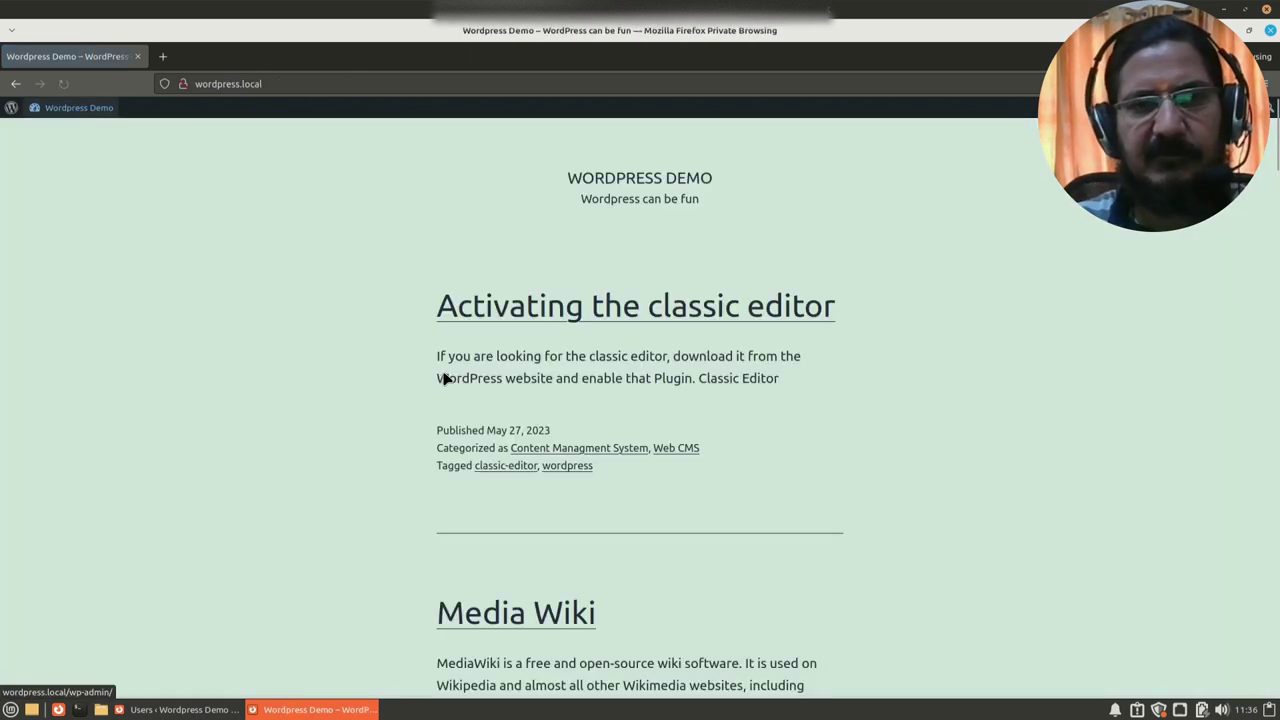
{"action": "left_click", "coordinate": [471, 300]}
{"action": "scroll", "coordinate": [469, 397], "scroll_direction": "down", "scroll_amount": 8}
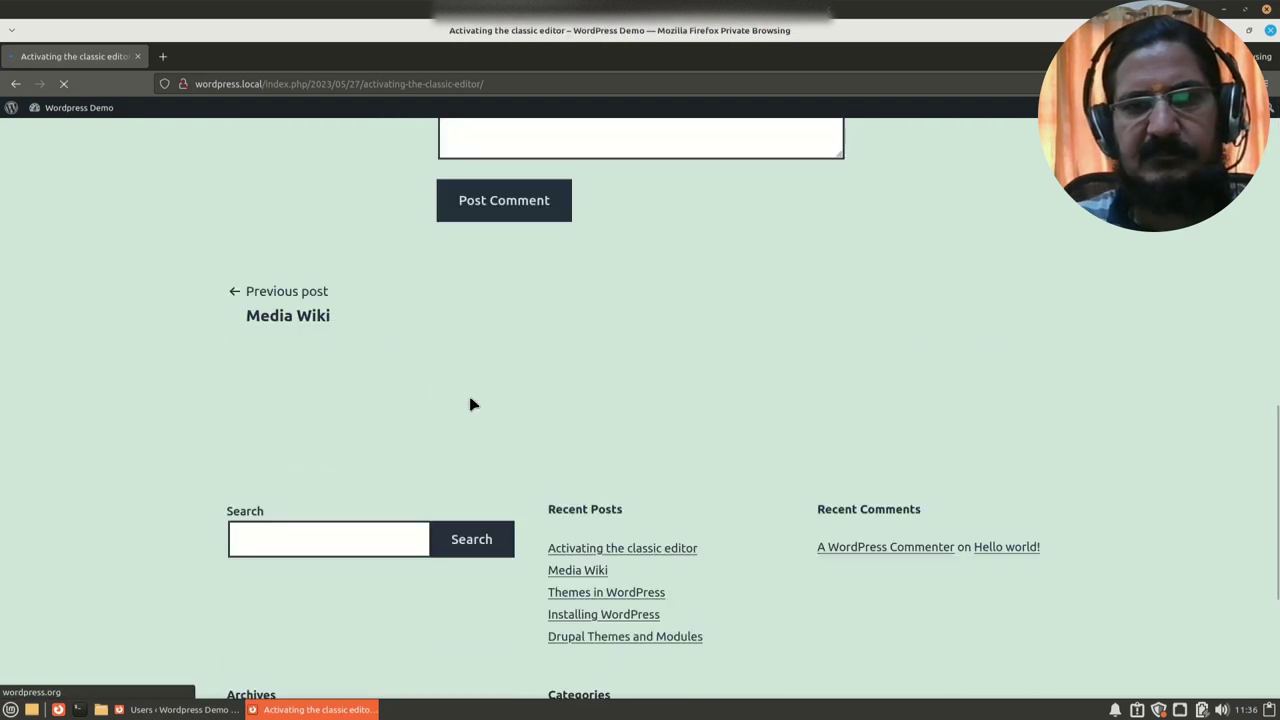
{"action": "scroll", "coordinate": [469, 397], "scroll_direction": "up", "scroll_amount": 2}
{"action": "scroll", "coordinate": [490, 453], "scroll_direction": "up", "scroll_amount": 2}
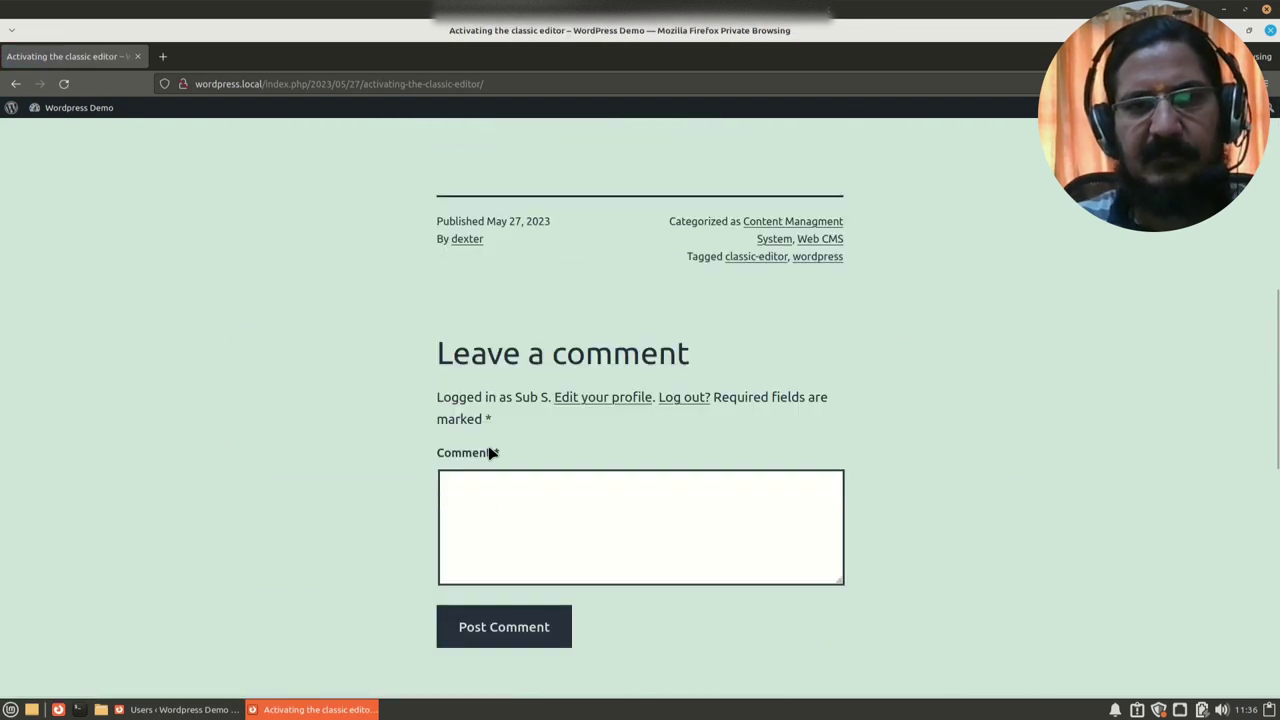
Step: Post the comment 'Nice Post' on it and return to the admin Dashboard
{"action": "left_click", "coordinate": [491, 515]}
{"action": "type", "text": "Nice Post"}
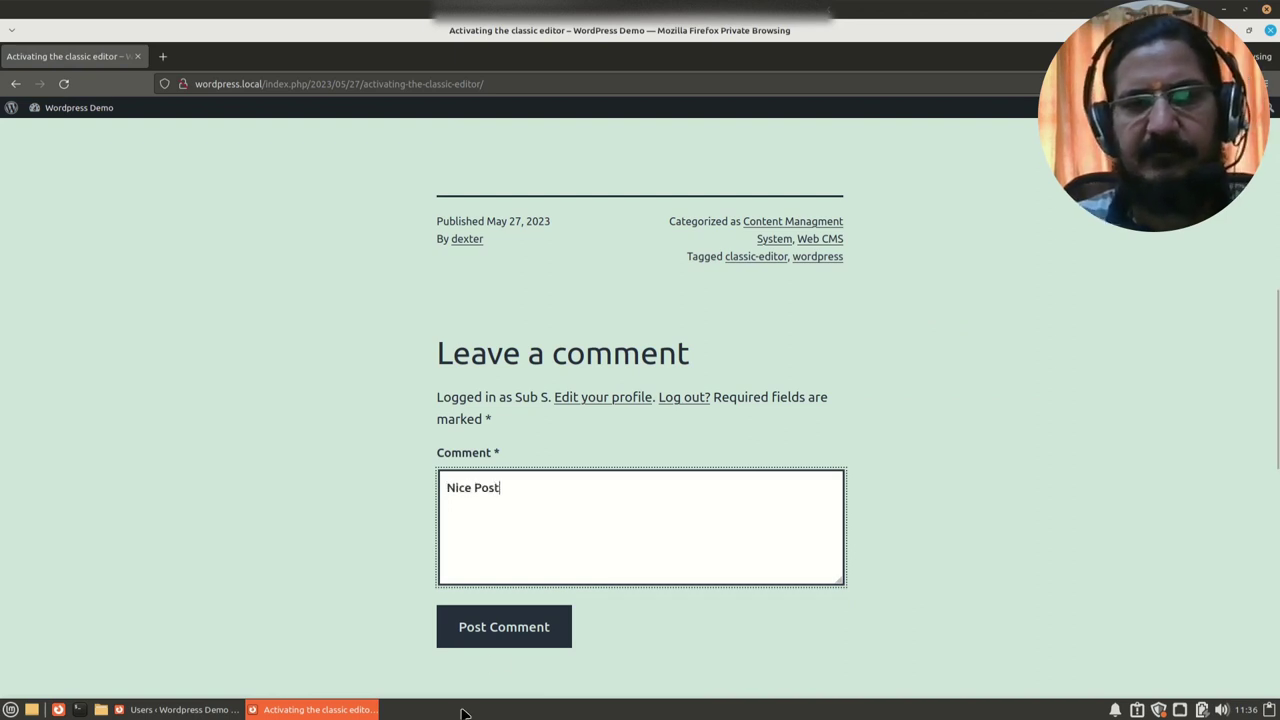
{"action": "left_click", "coordinate": [497, 632]}
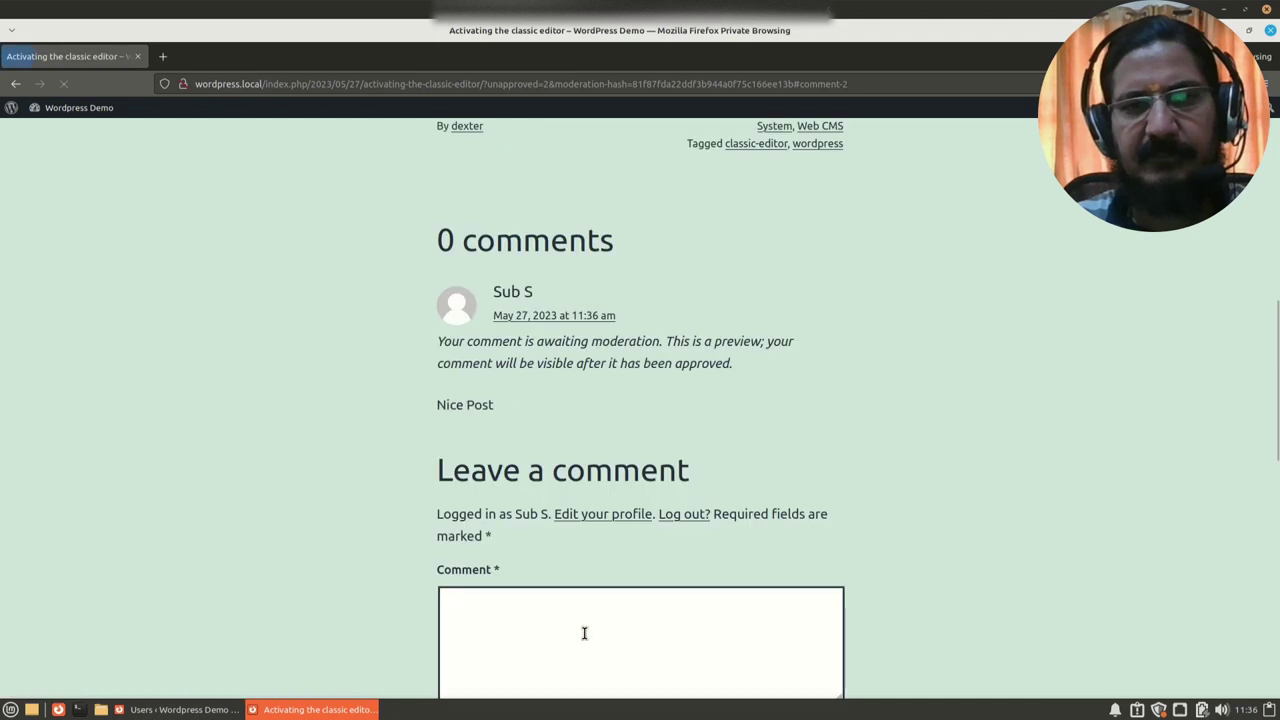
{"action": "mouse_move", "coordinate": [82, 119]}
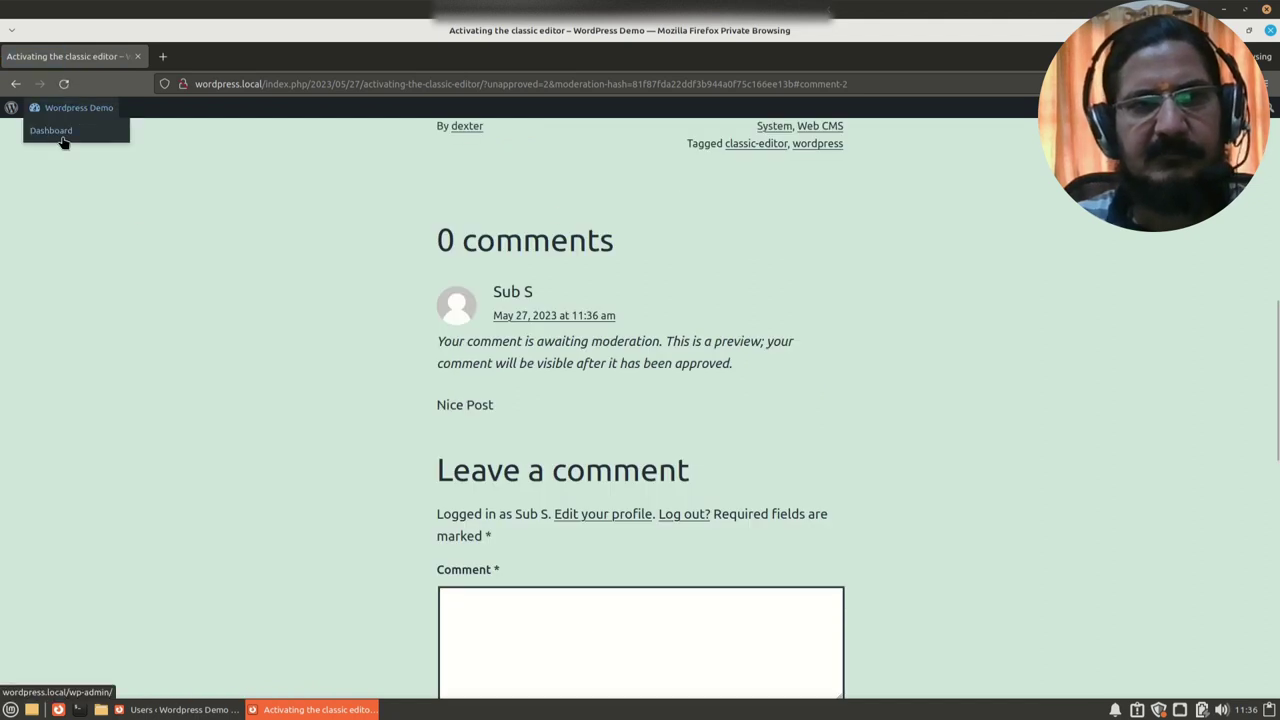
{"action": "left_click", "coordinate": [62, 143]}
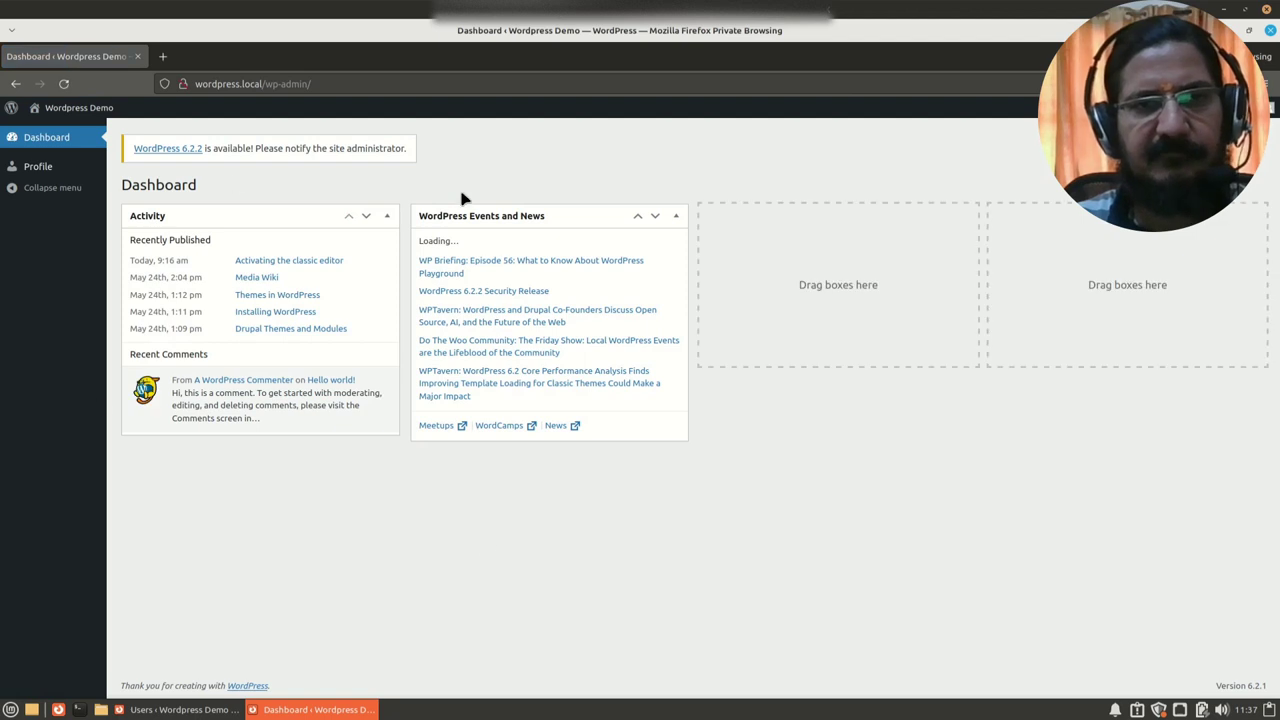
Step: Open the Subscriber's Profile page from the admin sidebar and scroll through it
{"action": "left_click", "coordinate": [56, 167]}
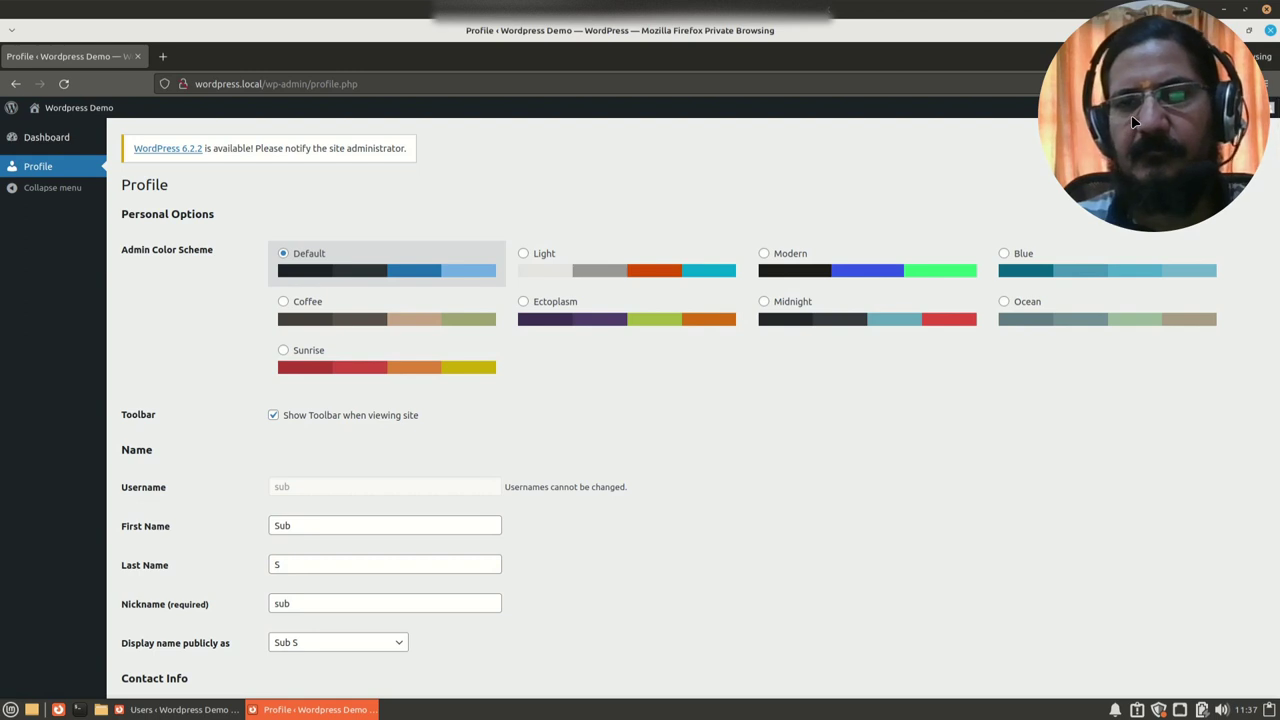
{"action": "left_click_drag", "start_coordinate": [1131, 114], "coordinate": [1130, 562]}
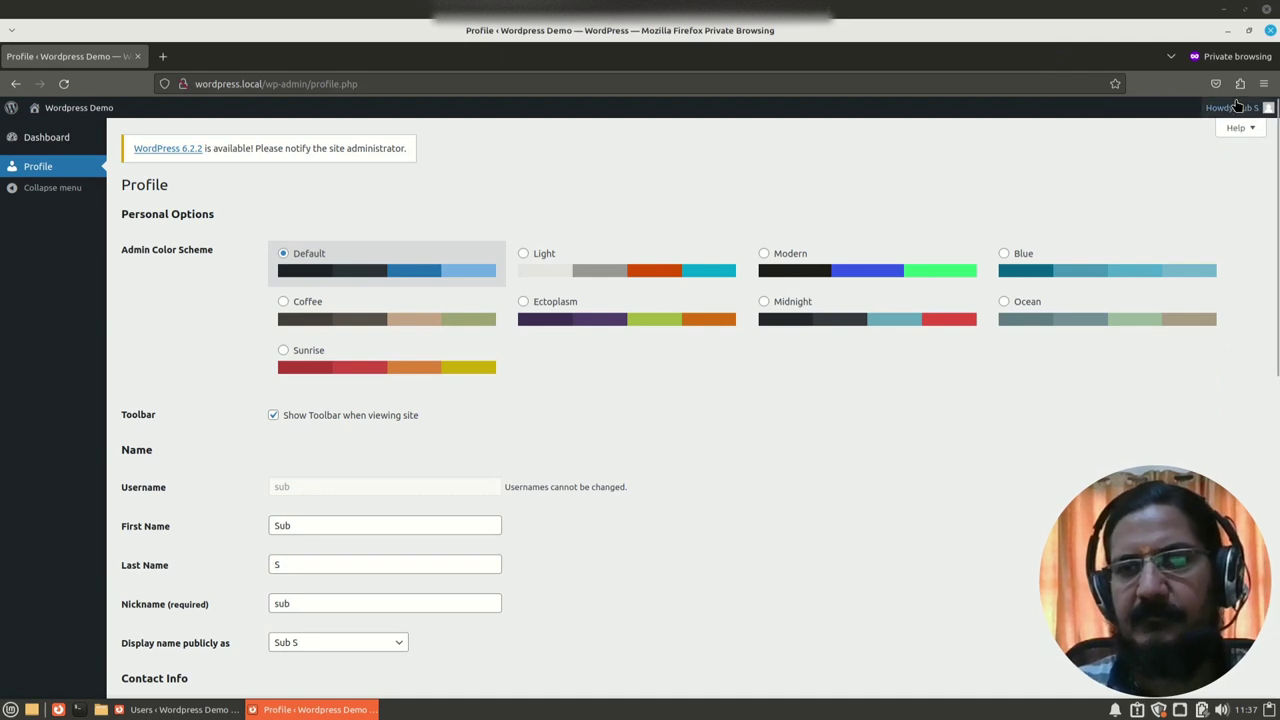
Step: Log the Subscriber out, glance at the role options in the admin Users list, then return to the login window
{"action": "mouse_move", "coordinate": [1237, 107]}
{"action": "left_click", "coordinate": [1185, 185]}
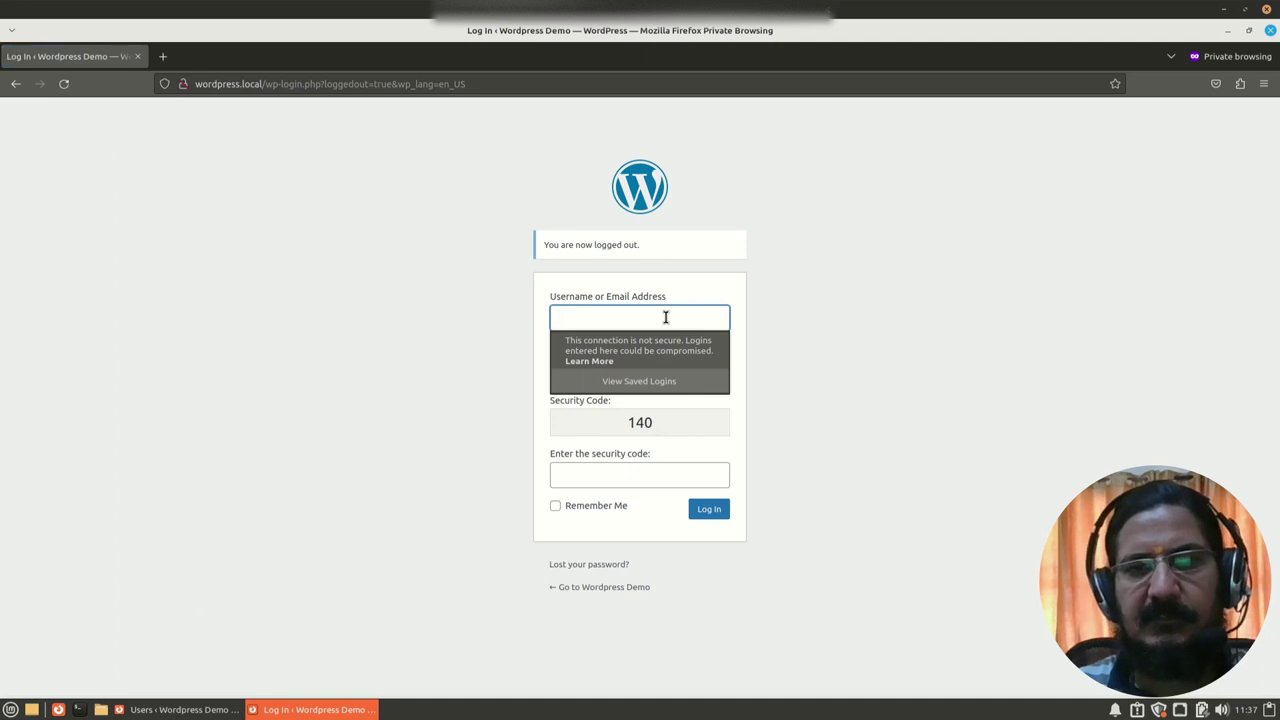
{"action": "left_click", "coordinate": [178, 709]}
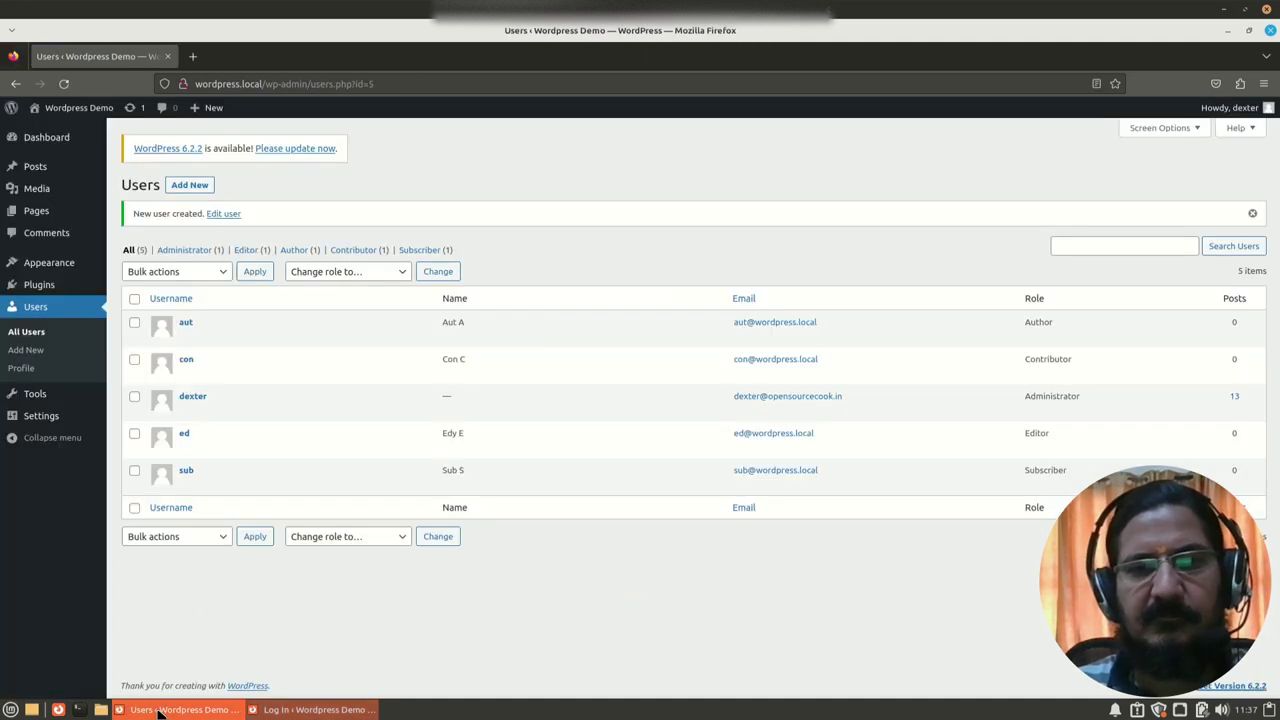
{"action": "left_click", "coordinate": [330, 537]}
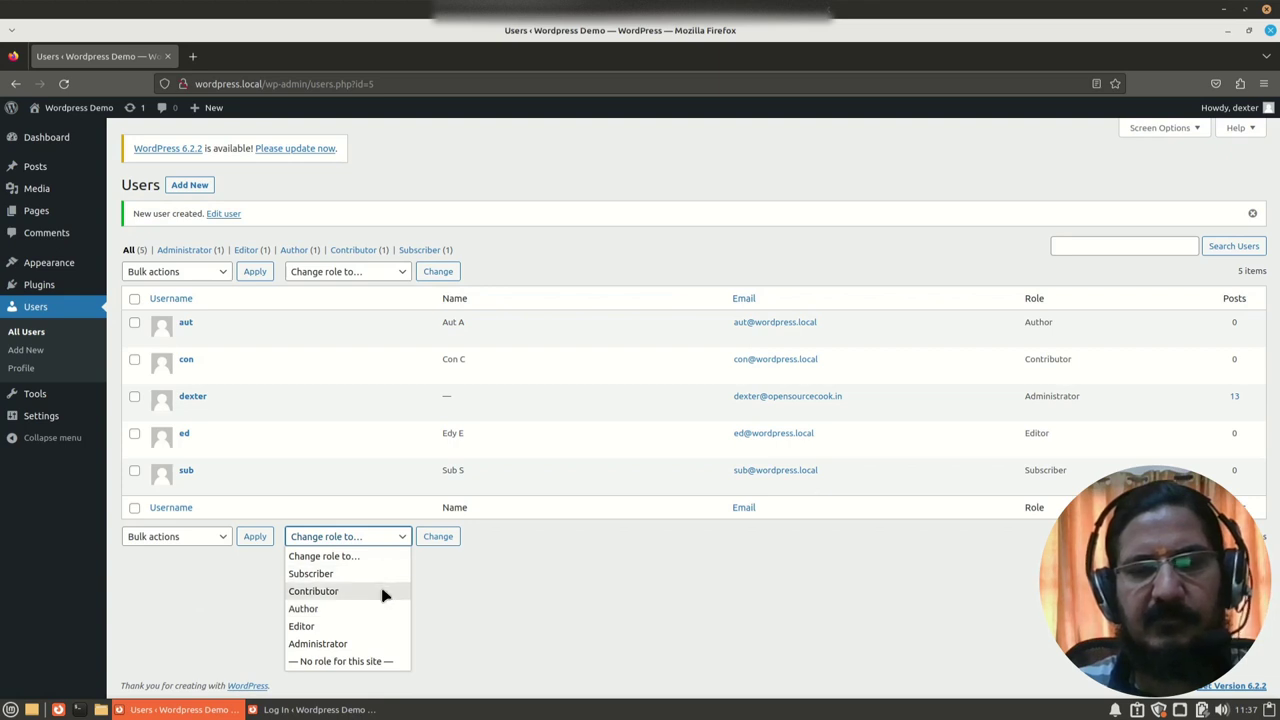
{"action": "left_click", "coordinate": [620, 593]}
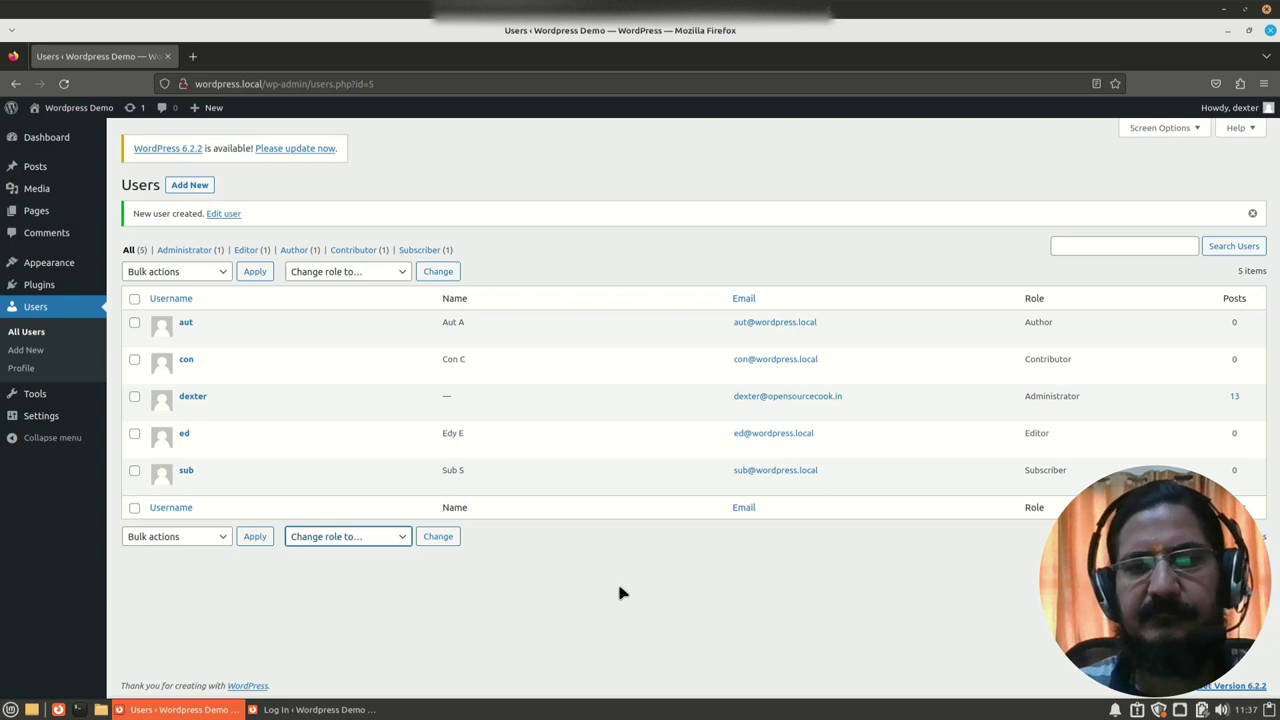
{"action": "key", "text": "alt+Tab"}
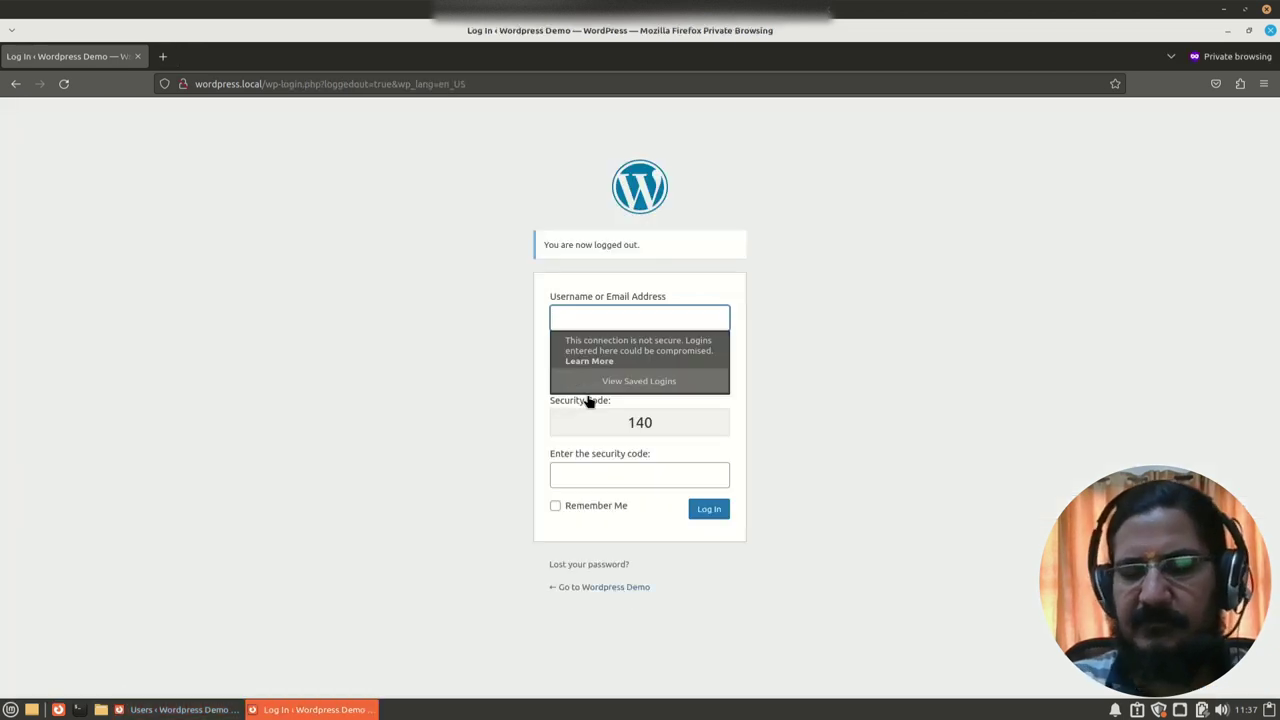
Step: Sign in as the contributor account with its password and the displayed security code
{"action": "type", "text": "con"}
{"action": "key", "text": "Tab"}
{"action": "type", "text": "con"}
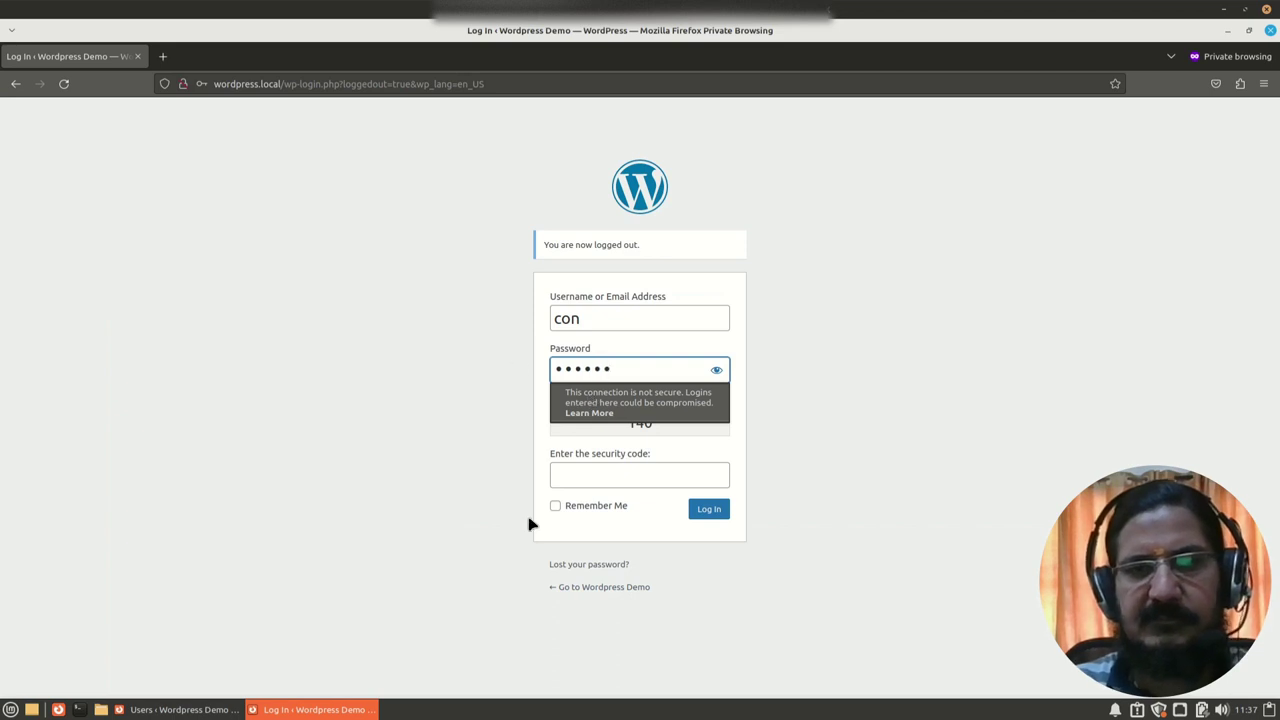
{"action": "left_click", "coordinate": [651, 479]}
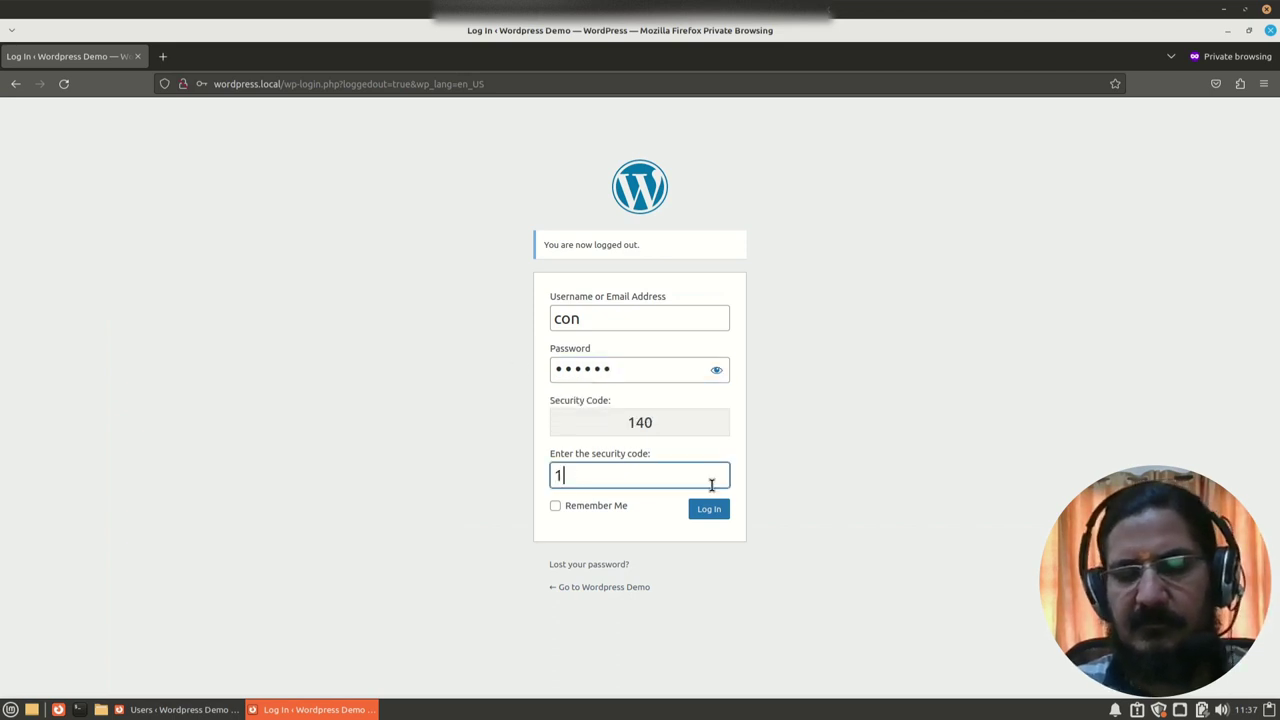
{"action": "type", "text": "140"}
{"action": "left_click", "coordinate": [711, 515]}
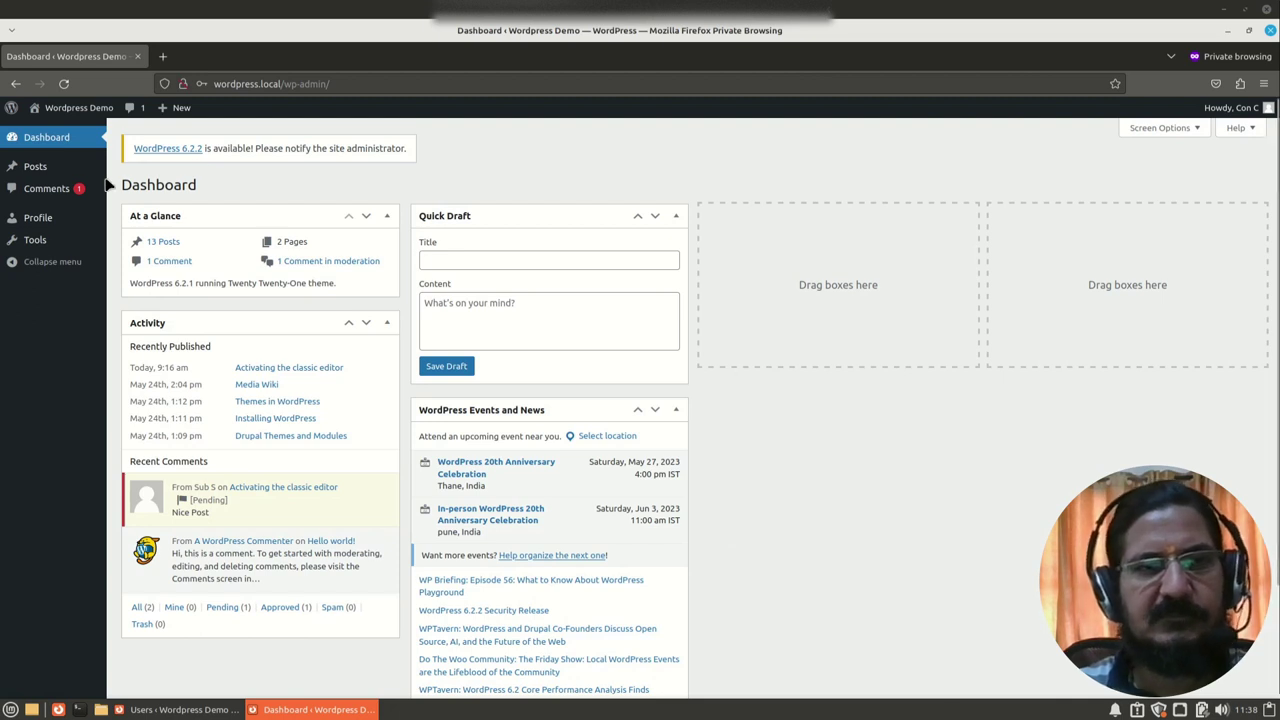
Step: Go to the Posts list and start a blank new post with Add New
{"action": "left_click", "coordinate": [33, 170]}
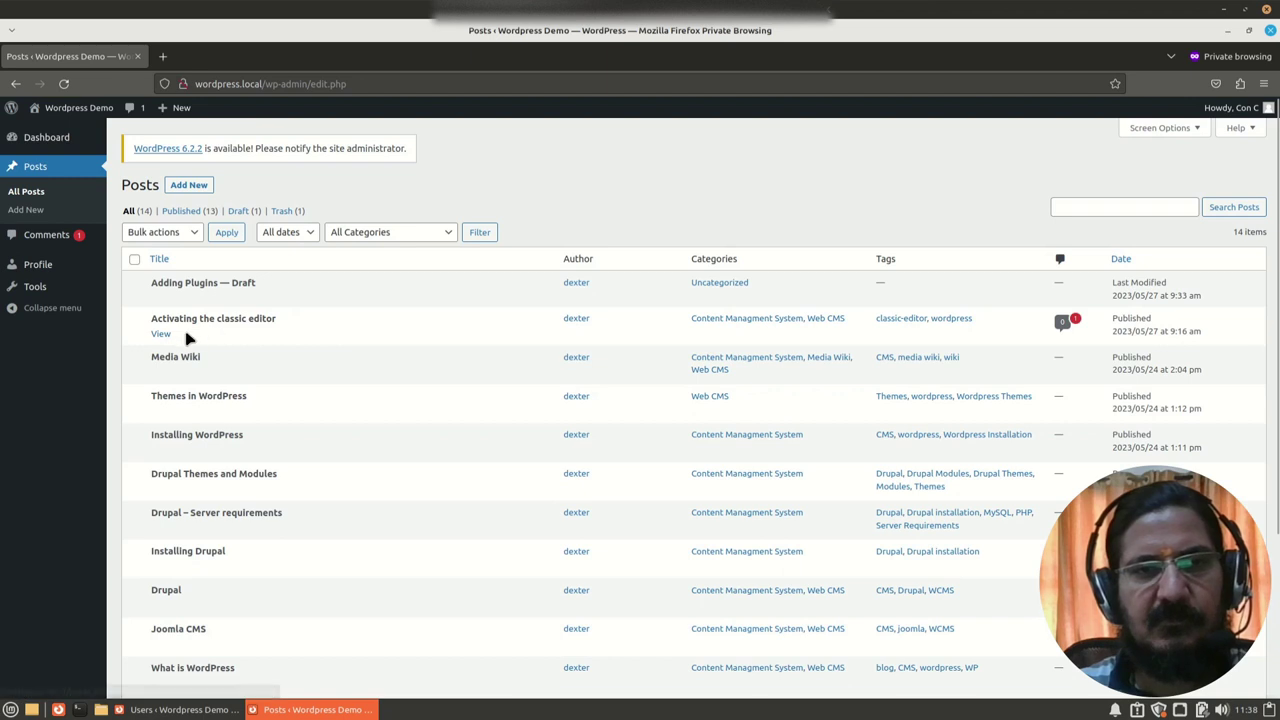
{"action": "scroll", "coordinate": [423, 545], "scroll_direction": "down", "scroll_amount": 2}
{"action": "scroll", "coordinate": [550, 410], "scroll_direction": "up", "scroll_amount": 2}
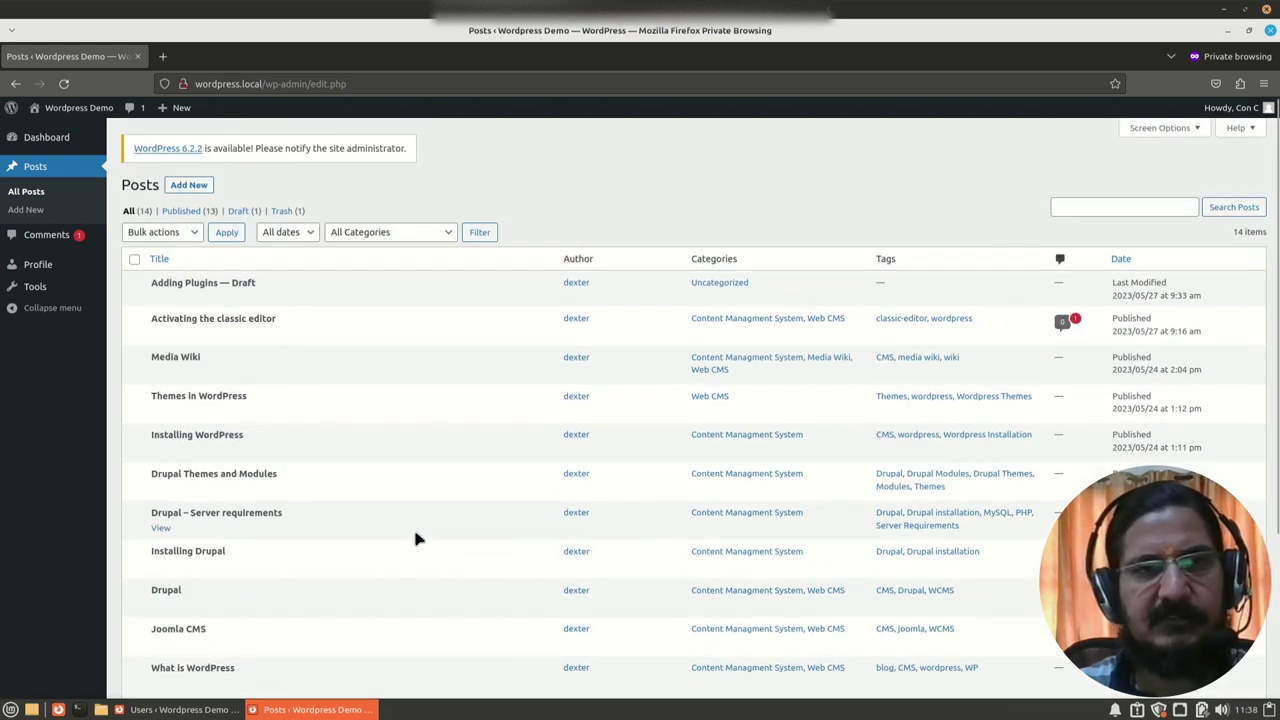
{"action": "left_click", "coordinate": [193, 189]}
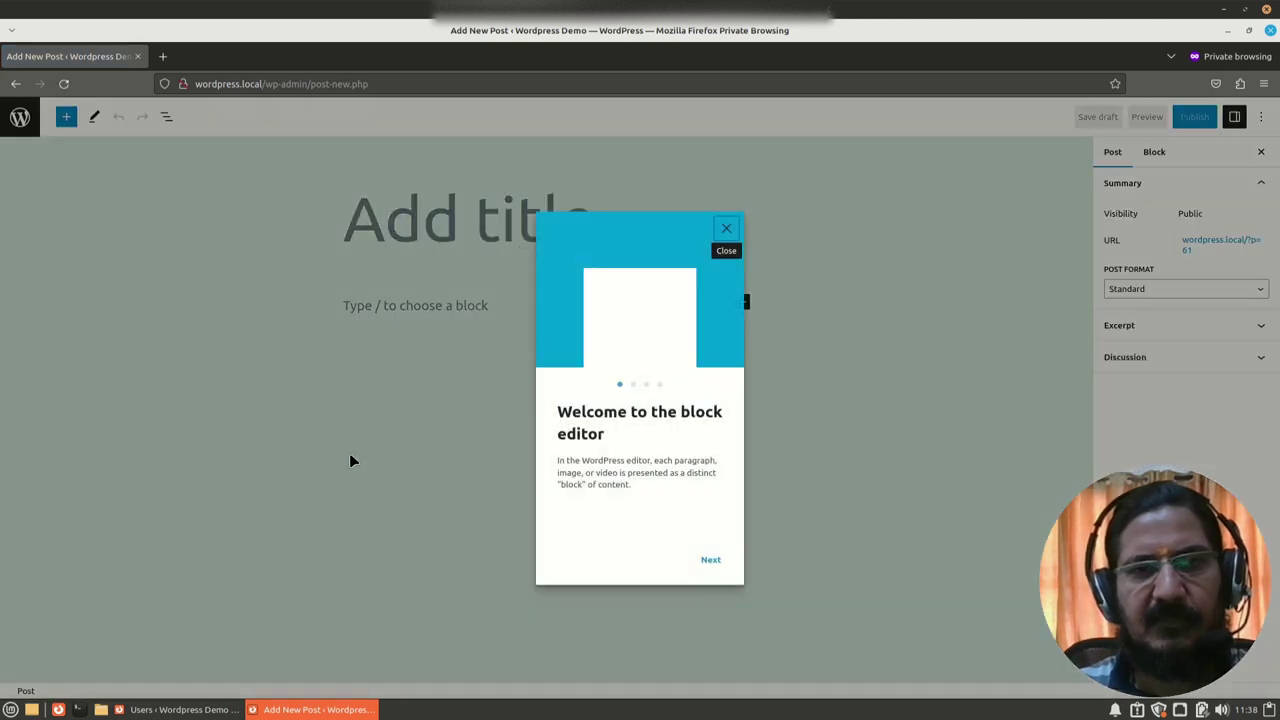
Step: Title the post 'A Test Post By Con' and add the paragraph 'Hi I am a contributor'
{"action": "left_click", "coordinate": [725, 226]}
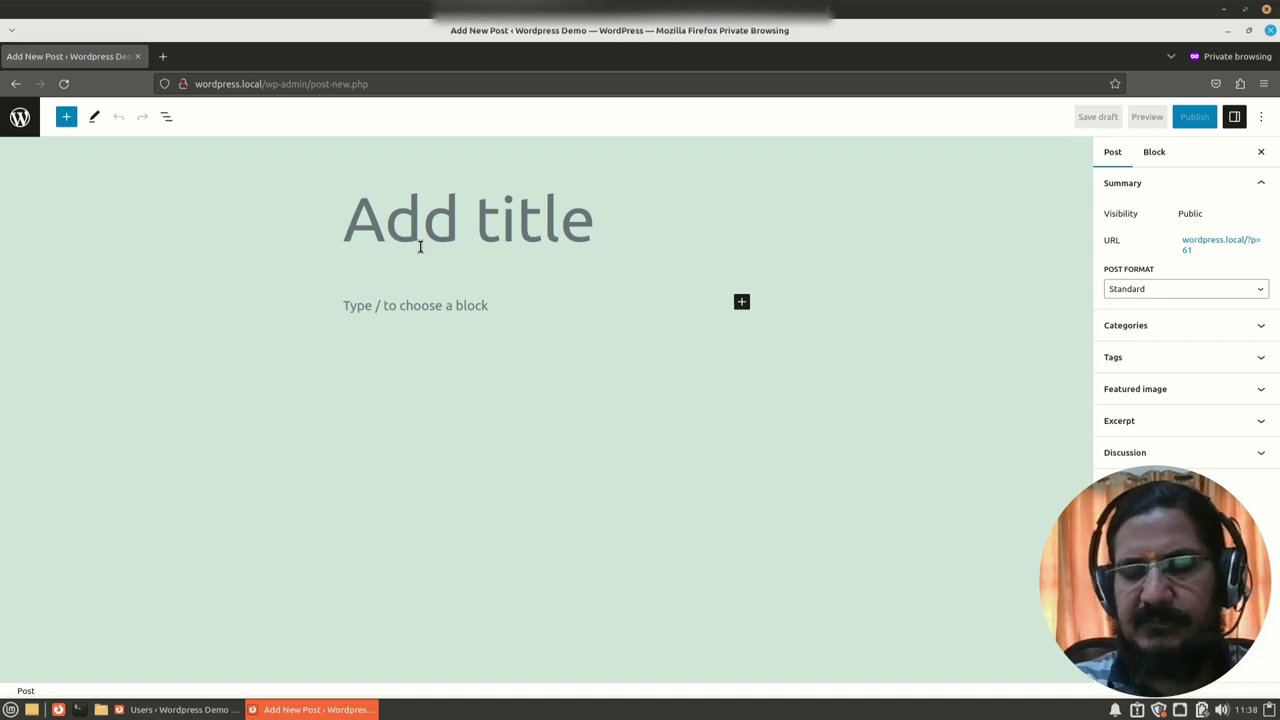
{"action": "type", "text": "A T"}
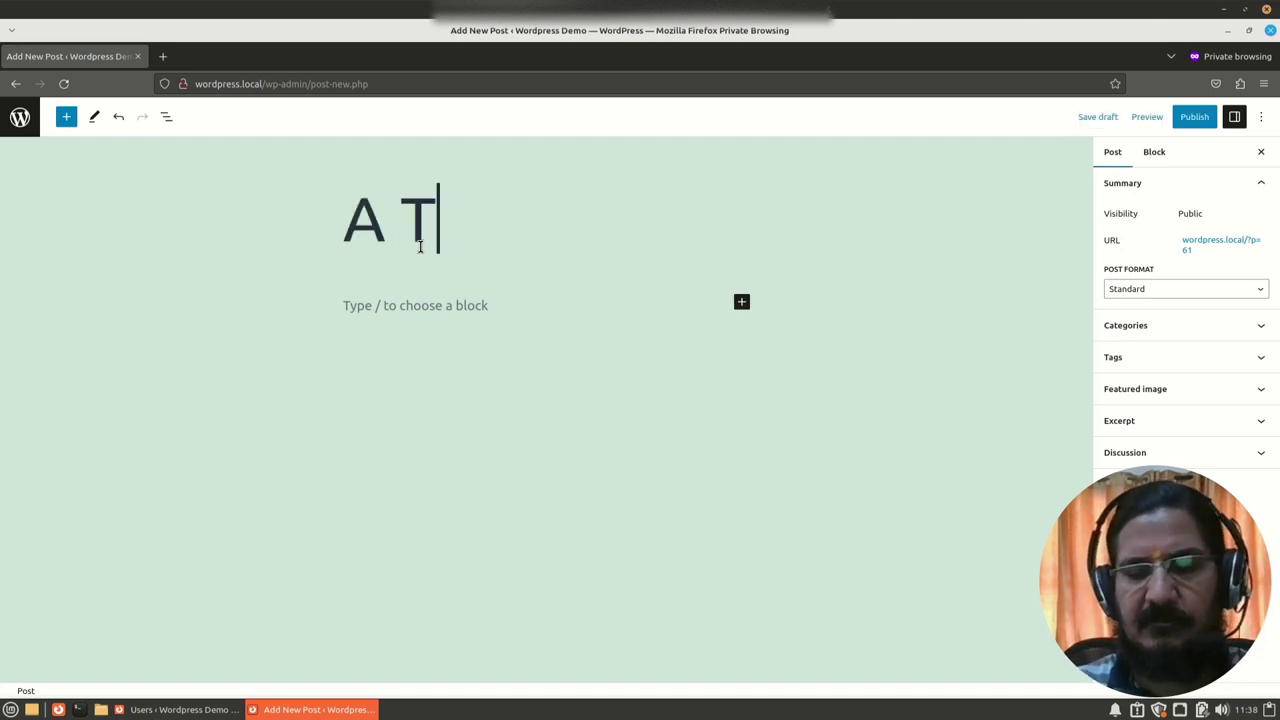
{"action": "type", "text": "est Post "}
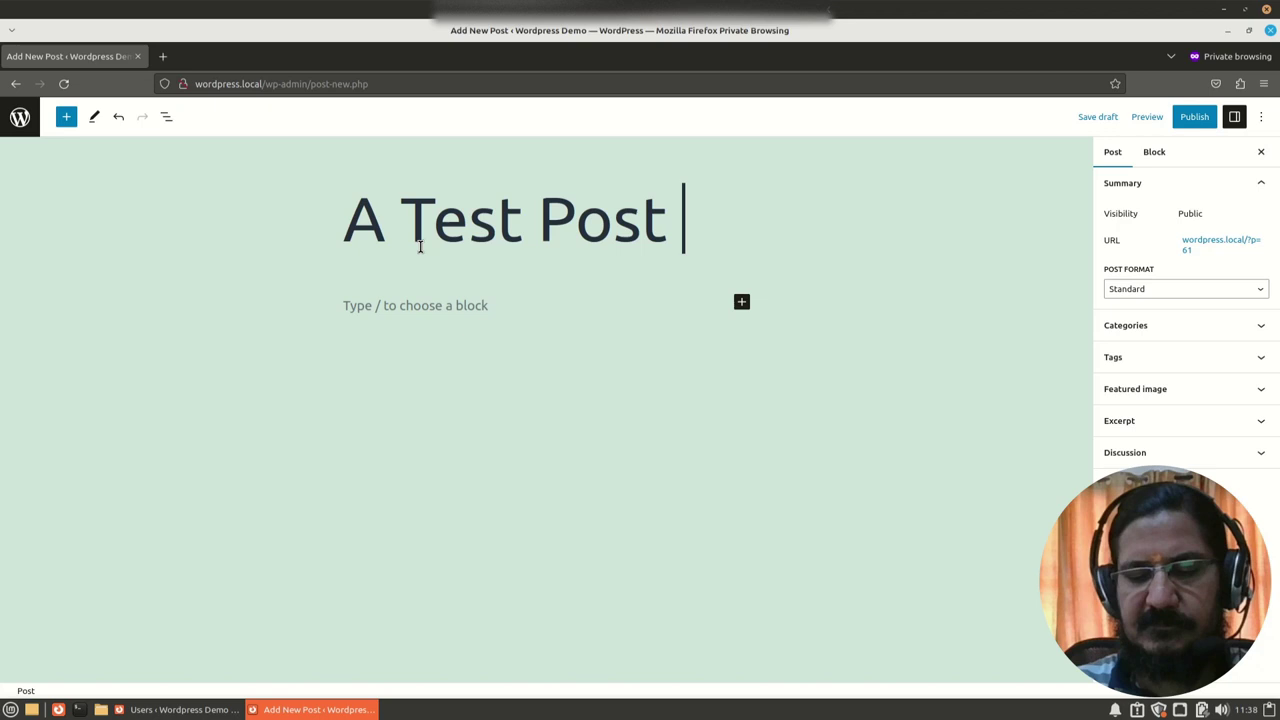
{"action": "type", "text": "By Co"}
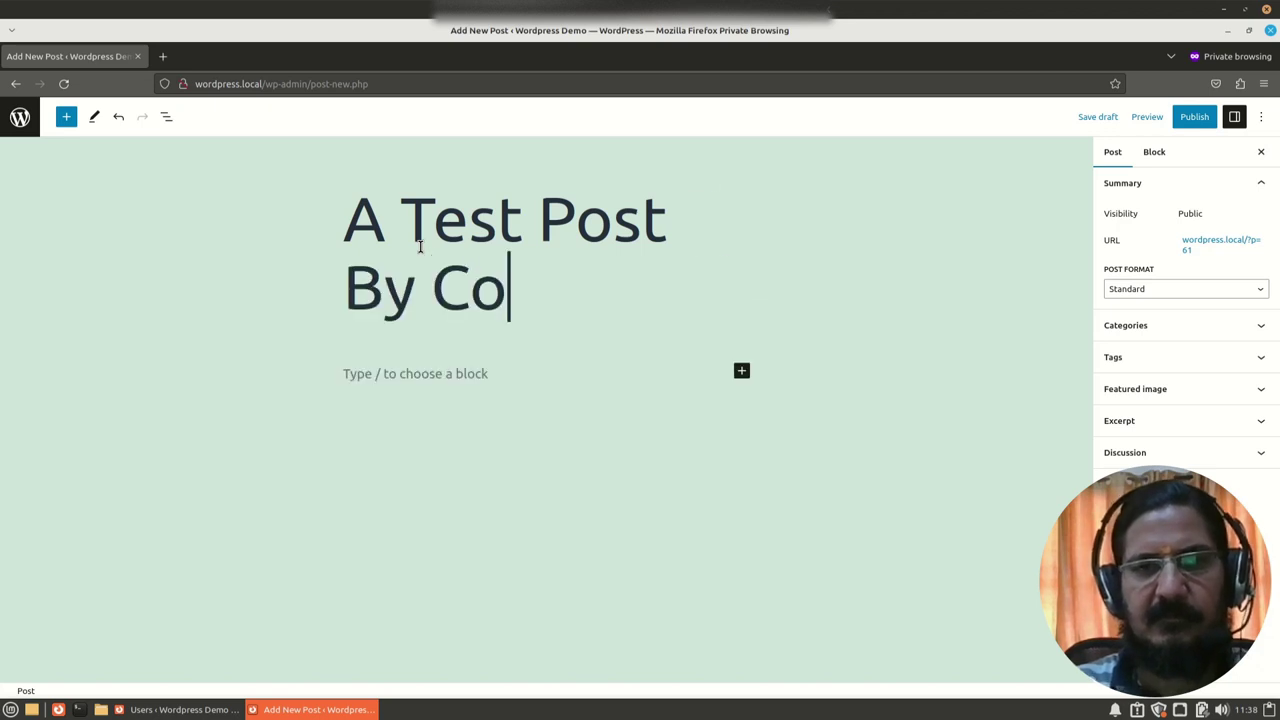
{"action": "type", "text": "n"}
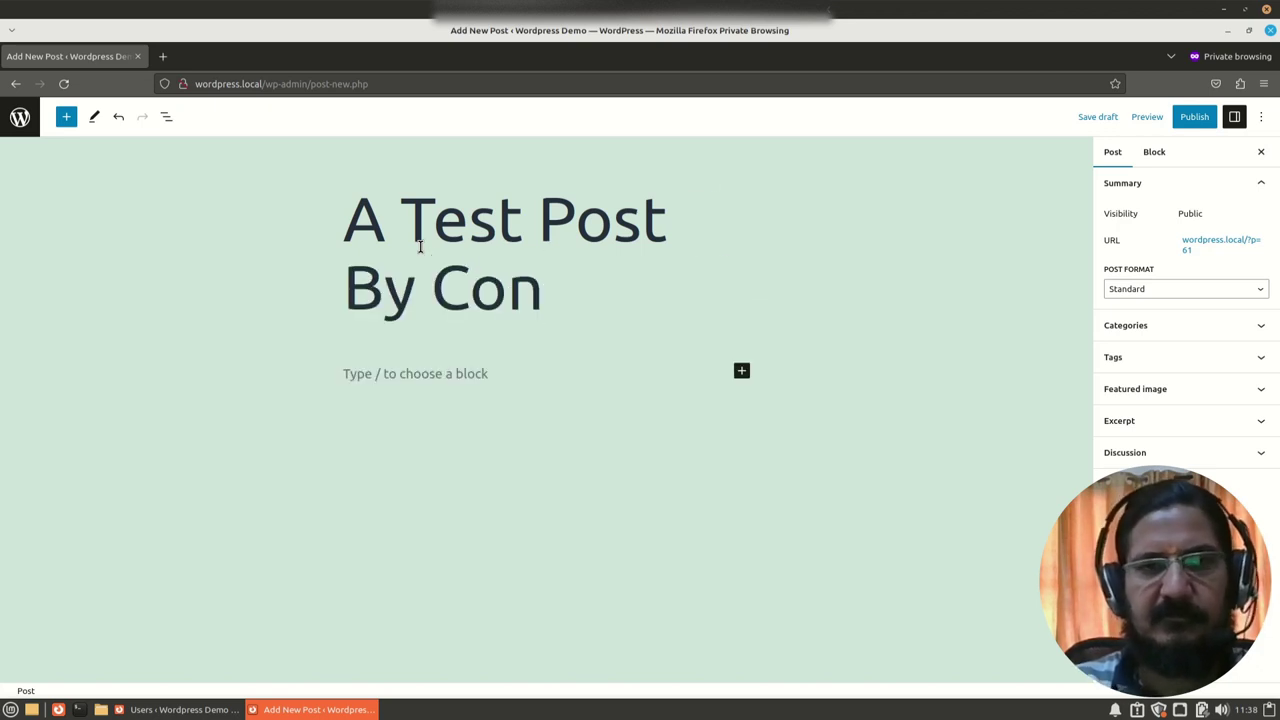
{"action": "left_click", "coordinate": [405, 368]}
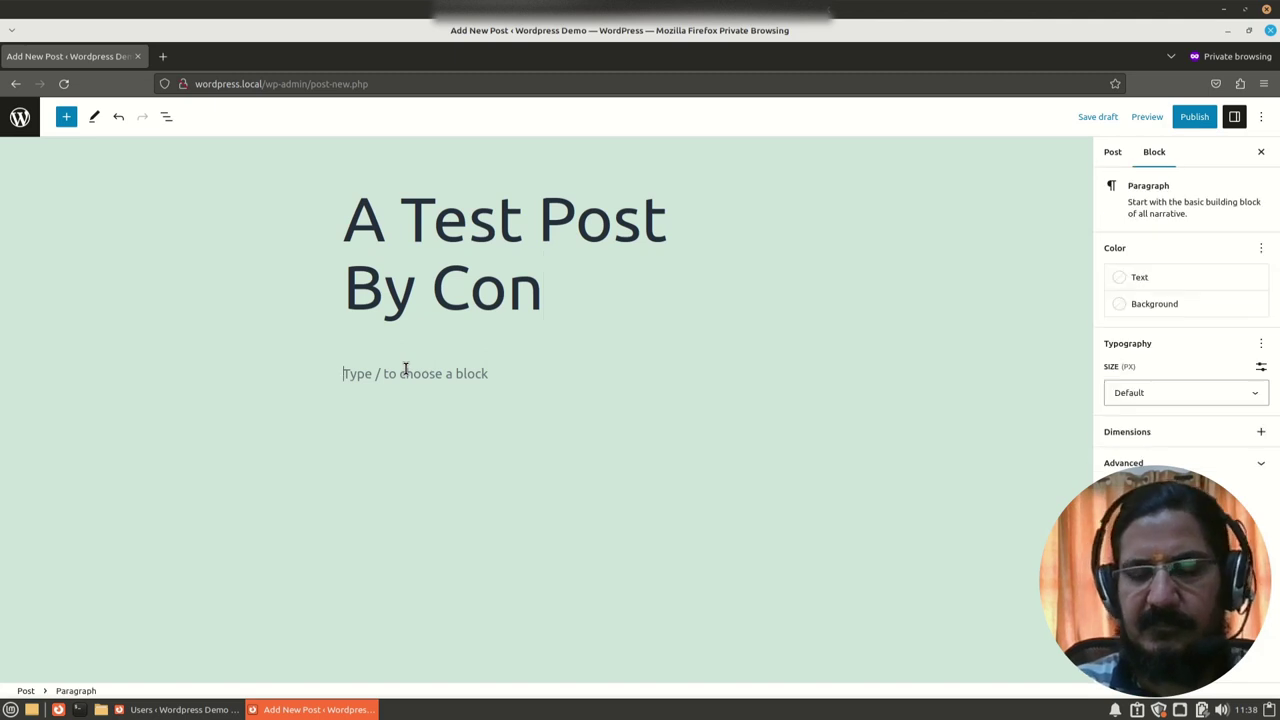
{"action": "type", "text": "Hi I am a contributor"}
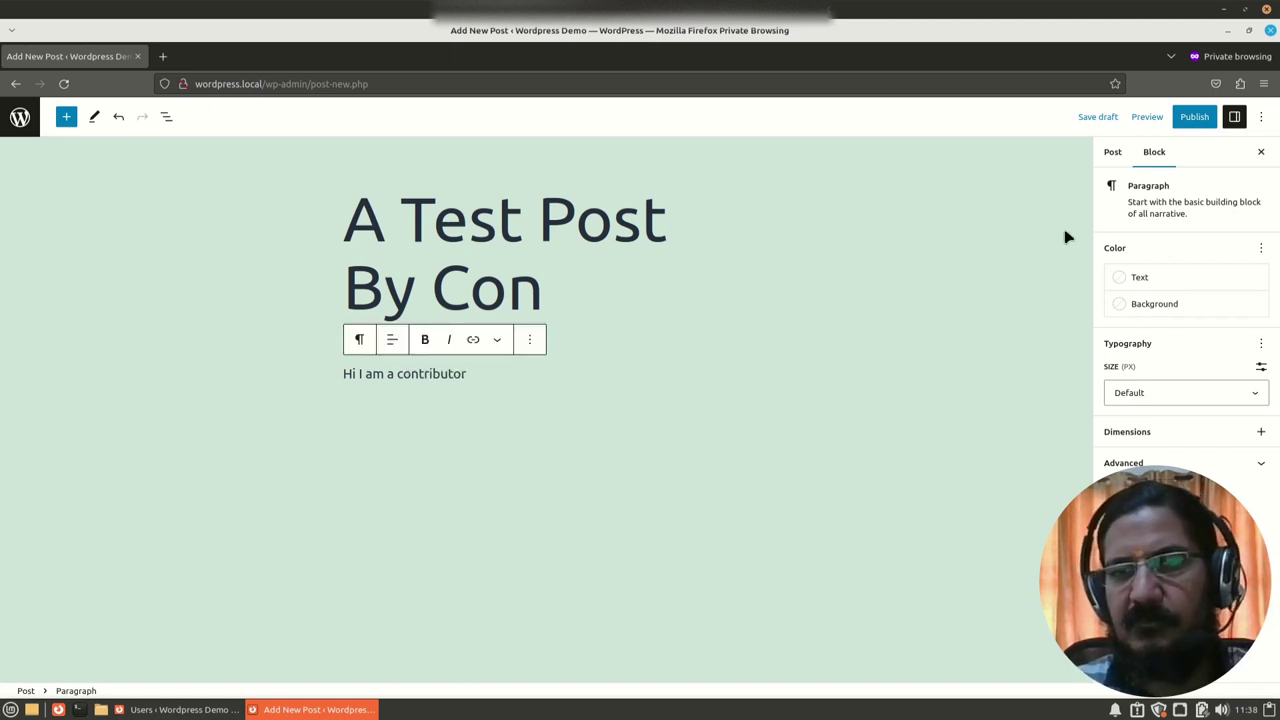
Step: Submit the post for review and bring up its post settings
{"action": "left_click", "coordinate": [1192, 117]}
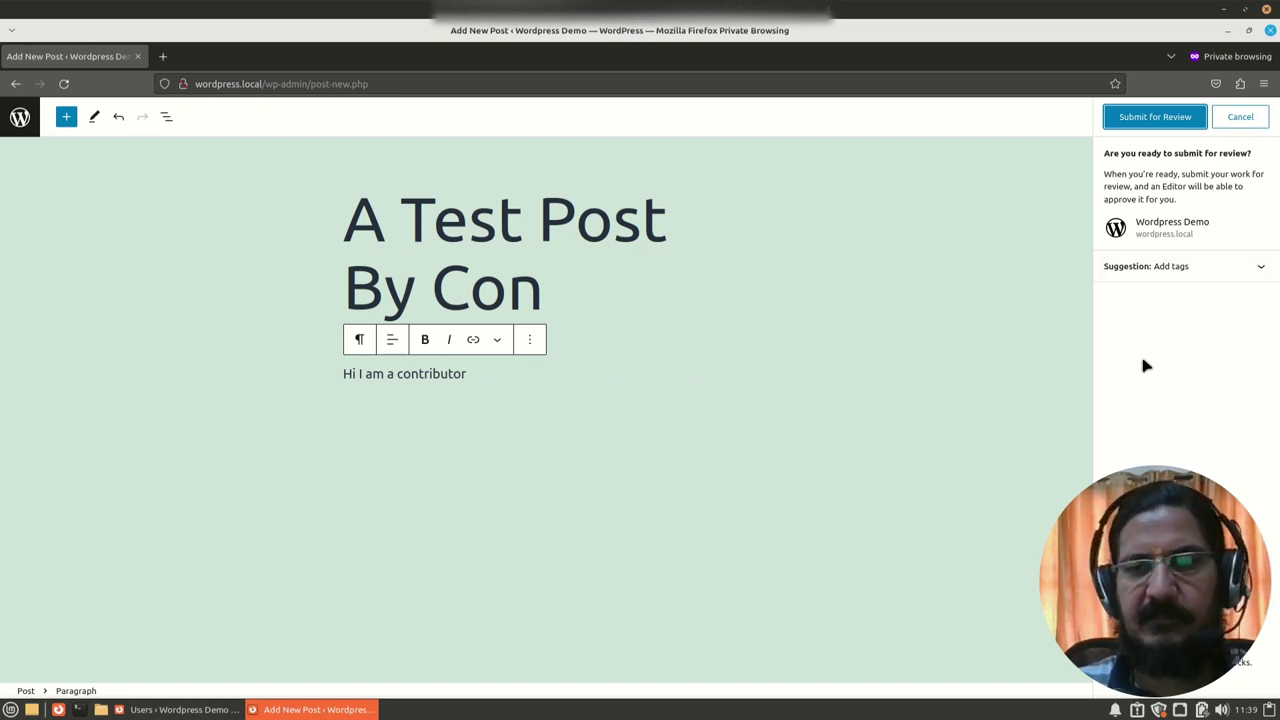
{"action": "left_click", "coordinate": [1155, 119]}
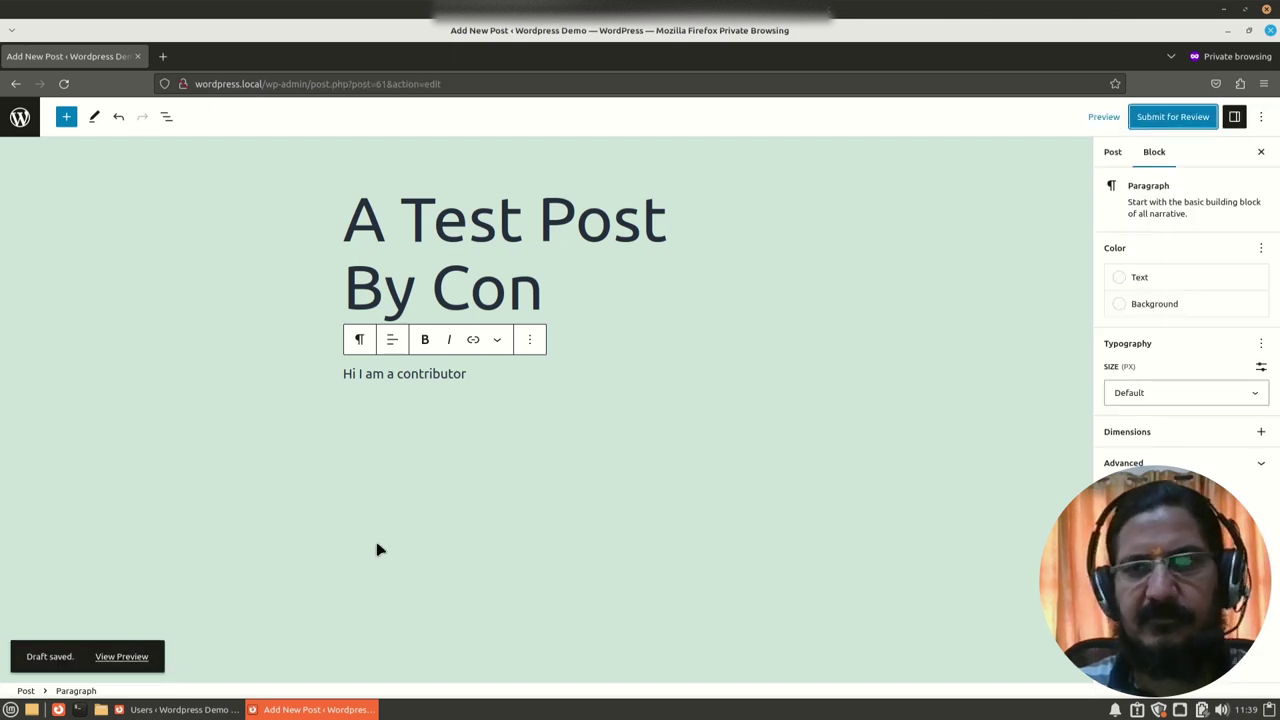
{"action": "left_click", "coordinate": [1116, 156]}
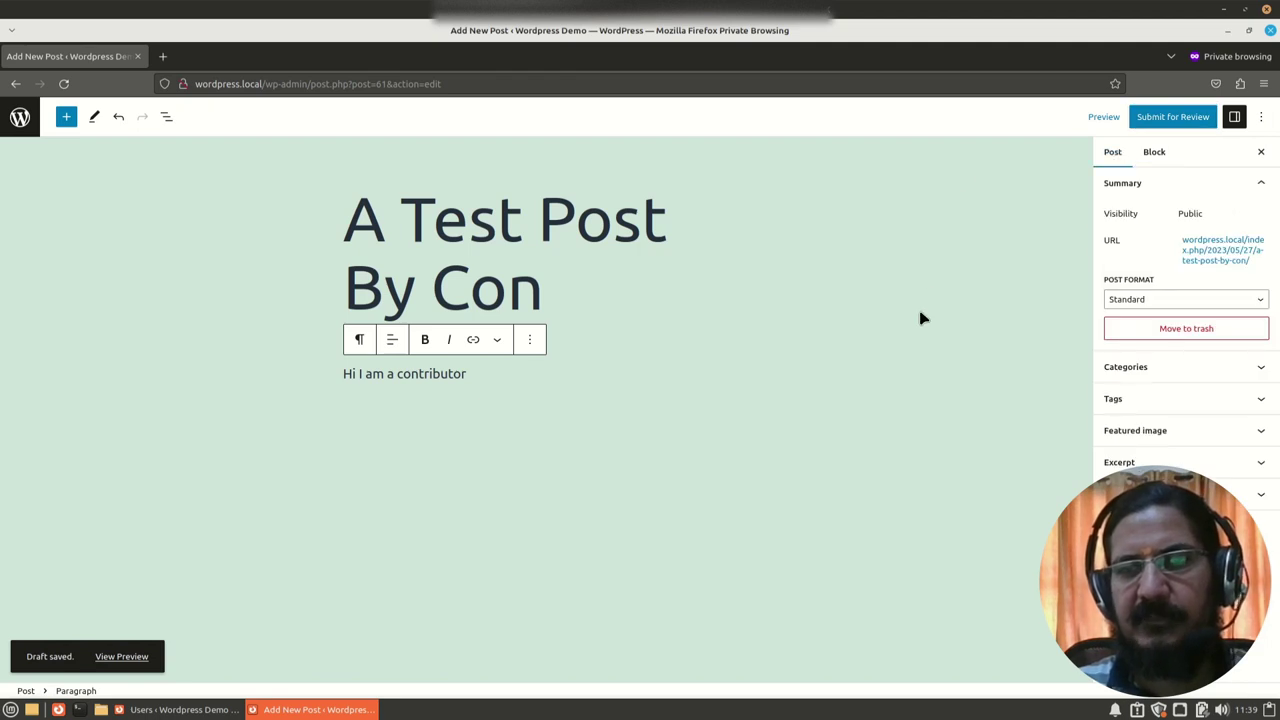
Step: Return to the Posts list to see the post as Pending, then switch to the administrator's Users window
{"action": "left_click", "coordinate": [20, 118]}
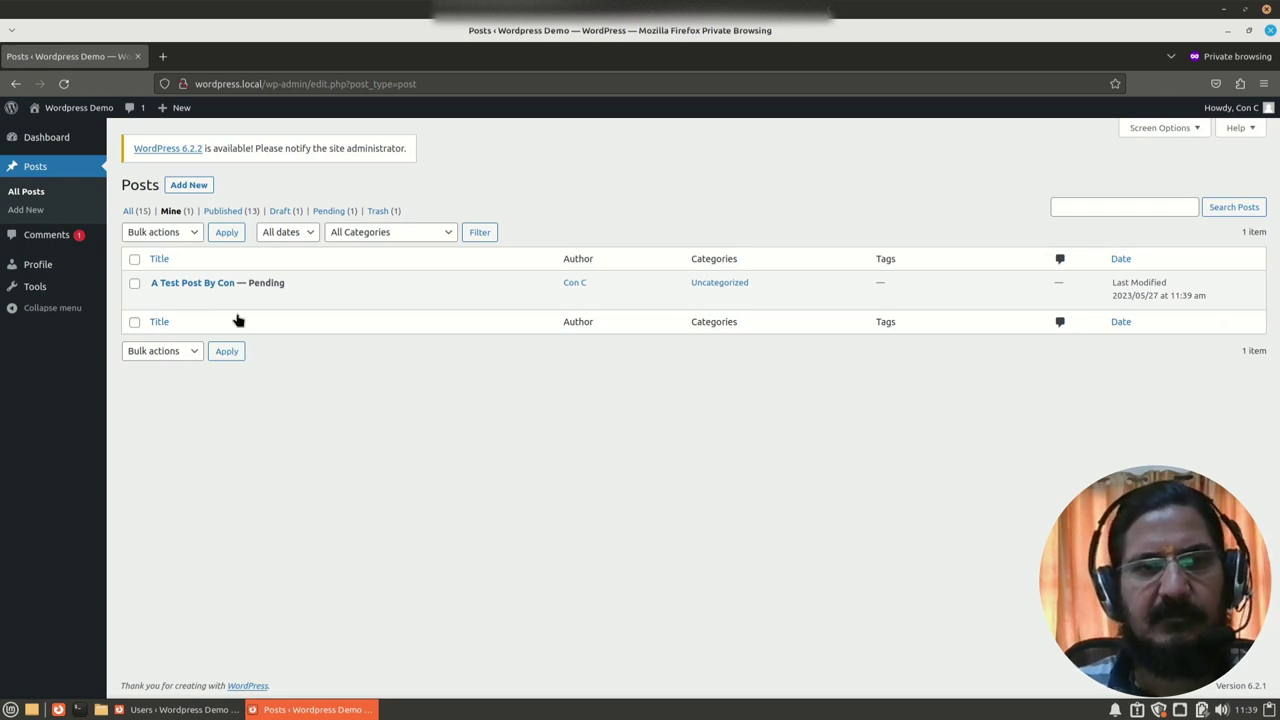
{"action": "mouse_move", "coordinate": [163, 310]}
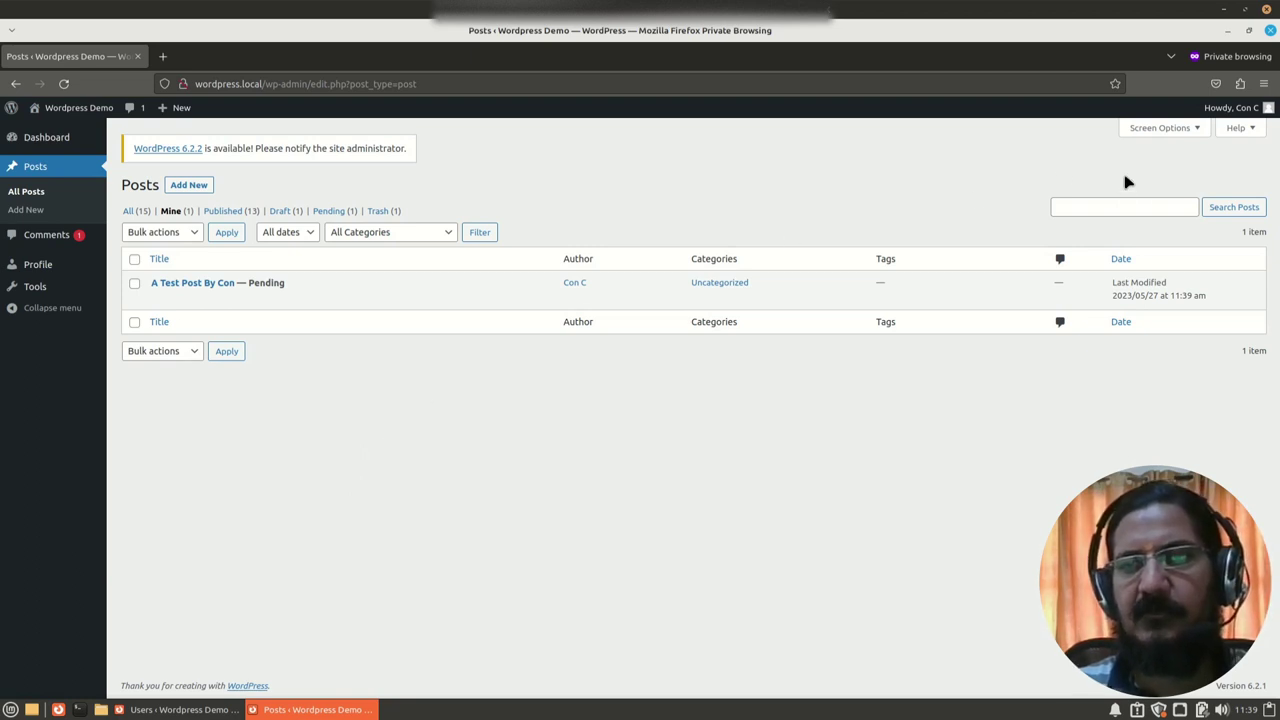
{"action": "left_click", "coordinate": [178, 709]}
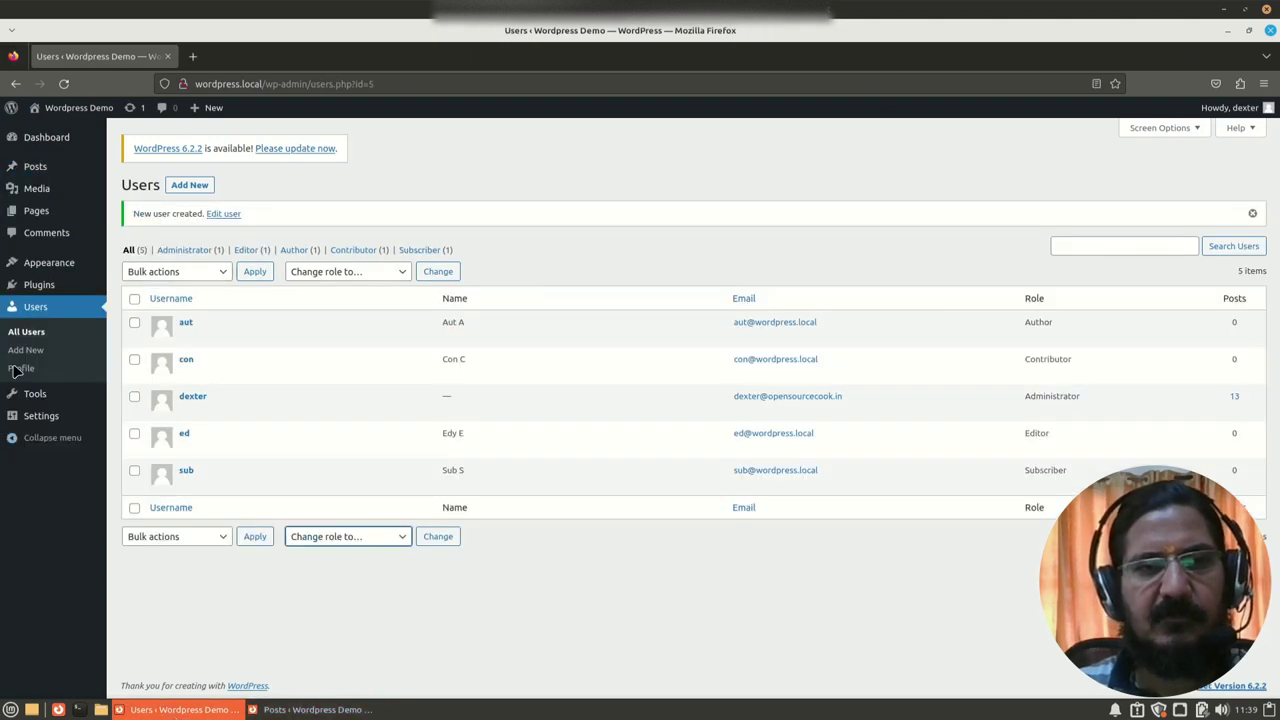
Step: Check the pending post in the administrator's Posts list, then reveal the contributor's window
{"action": "left_click", "coordinate": [33, 168]}
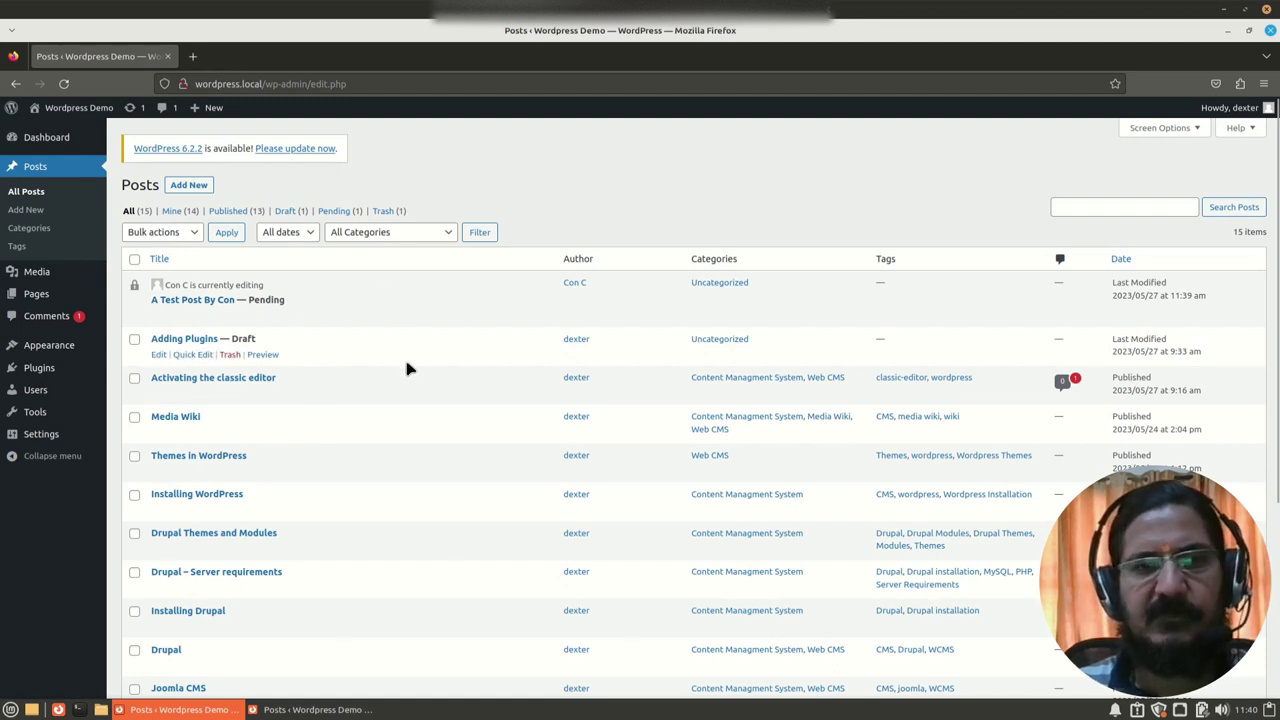
{"action": "left_click", "coordinate": [1227, 32]}
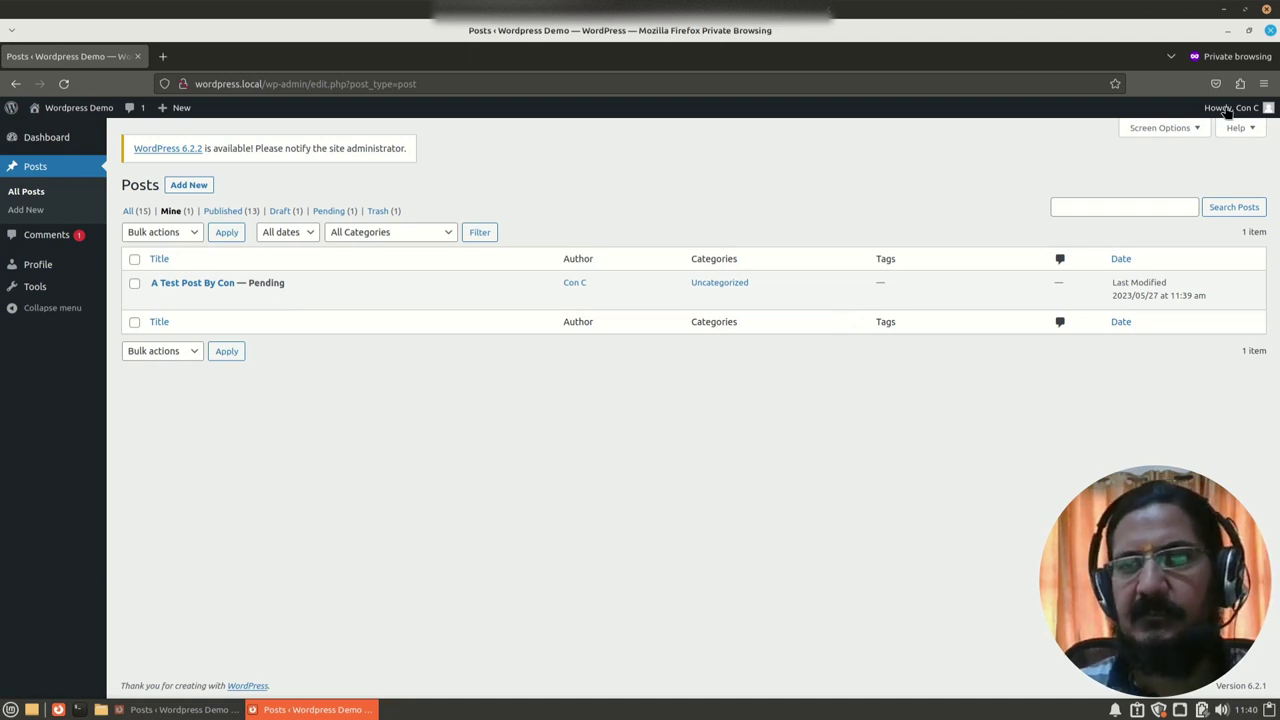
Step: Log the contributor out and sign in as the editor with its password and security code
{"action": "mouse_move", "coordinate": [1228, 112]}
{"action": "left_click", "coordinate": [1184, 185]}
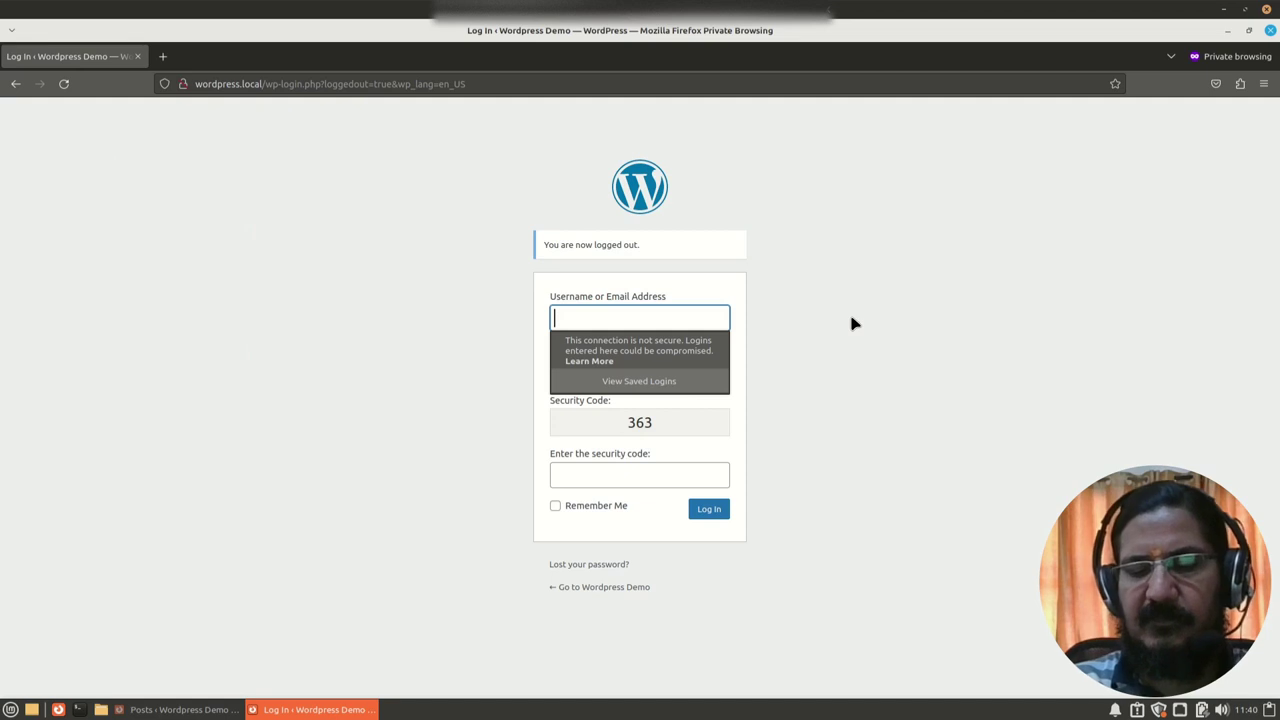
{"action": "left_click", "coordinate": [686, 372]}
{"action": "type", "text": "edd"}
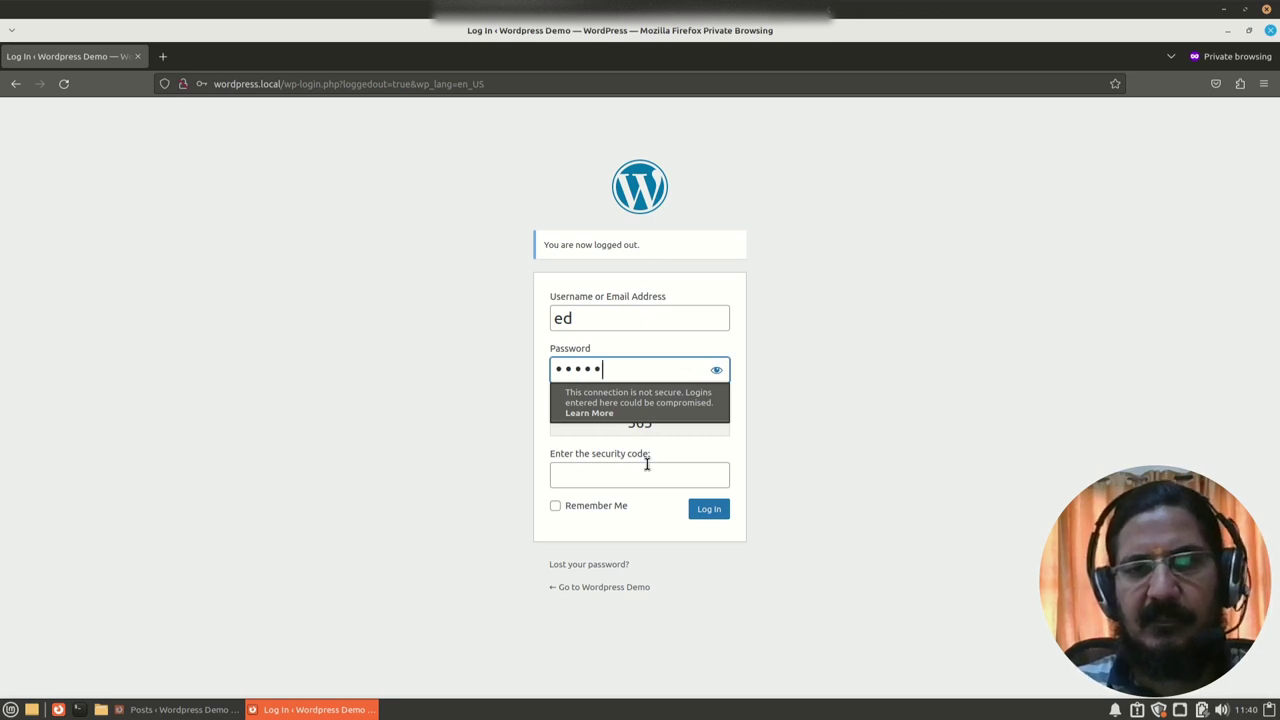
{"action": "left_click", "coordinate": [647, 482]}
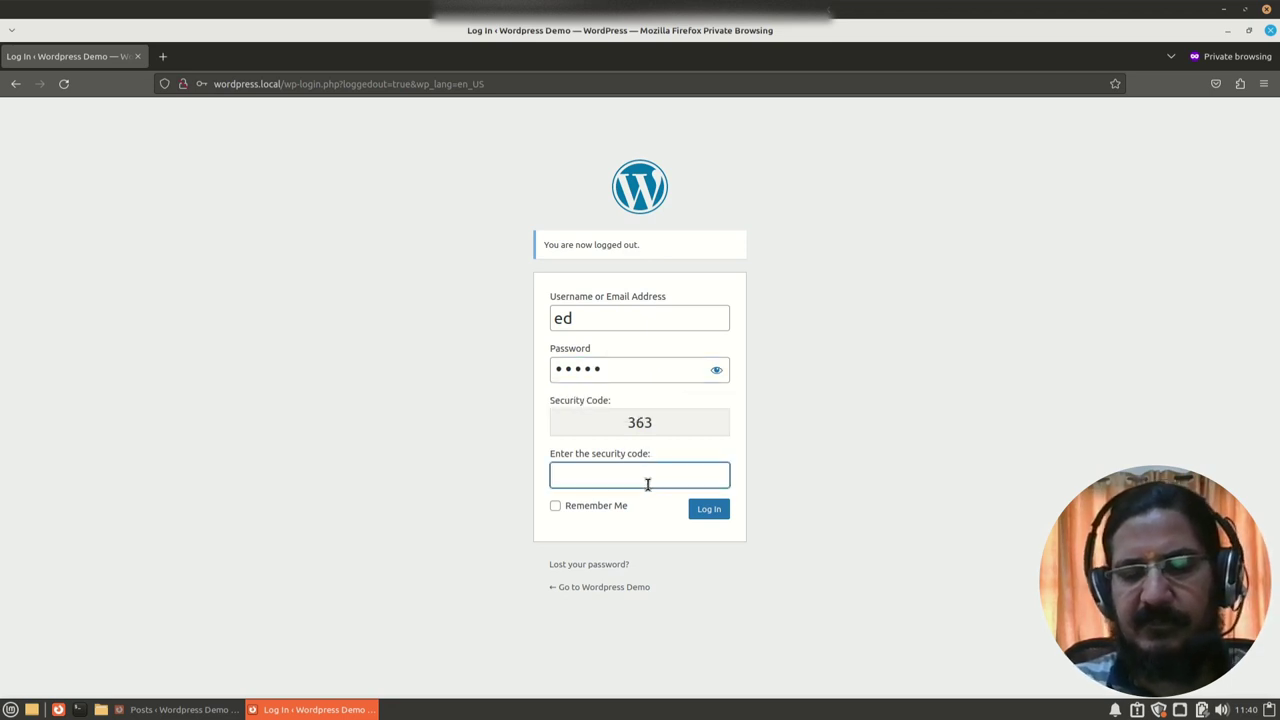
{"action": "left_click", "coordinate": [708, 512]}
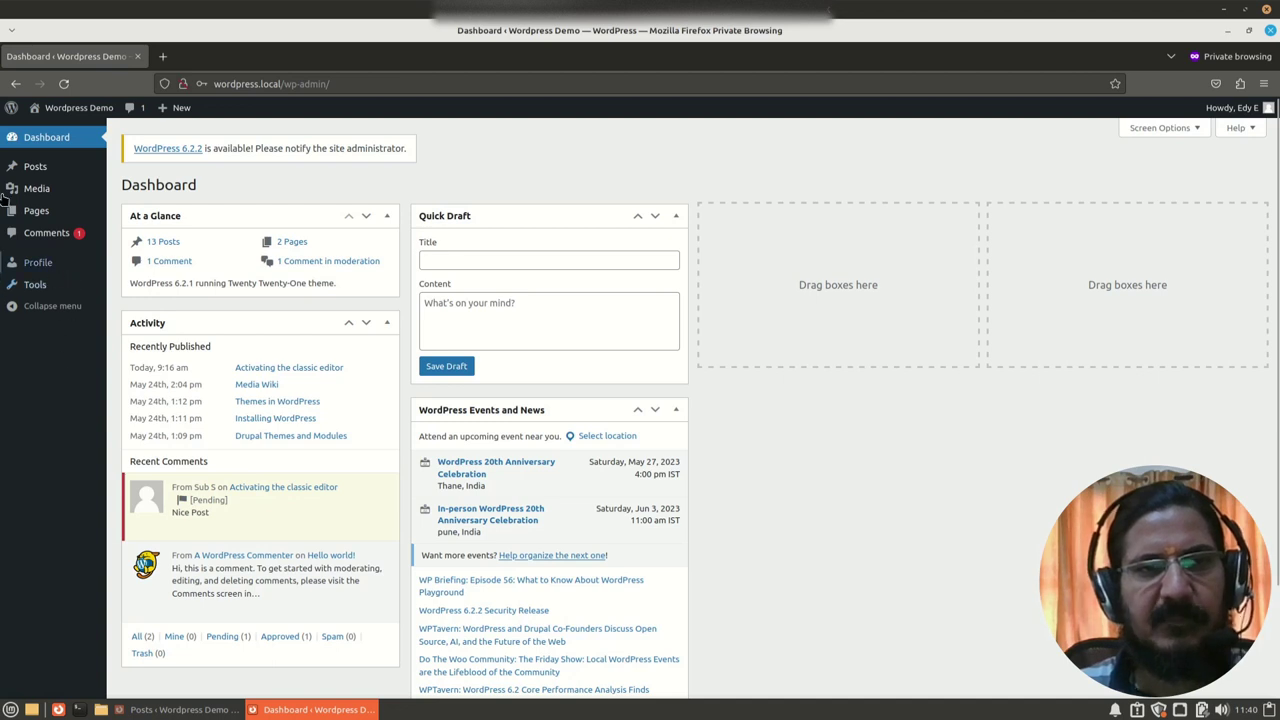
Step: Move the 'Adding Plugins' draft to the trash and view the trashed posts
{"action": "left_click", "coordinate": [31, 169]}
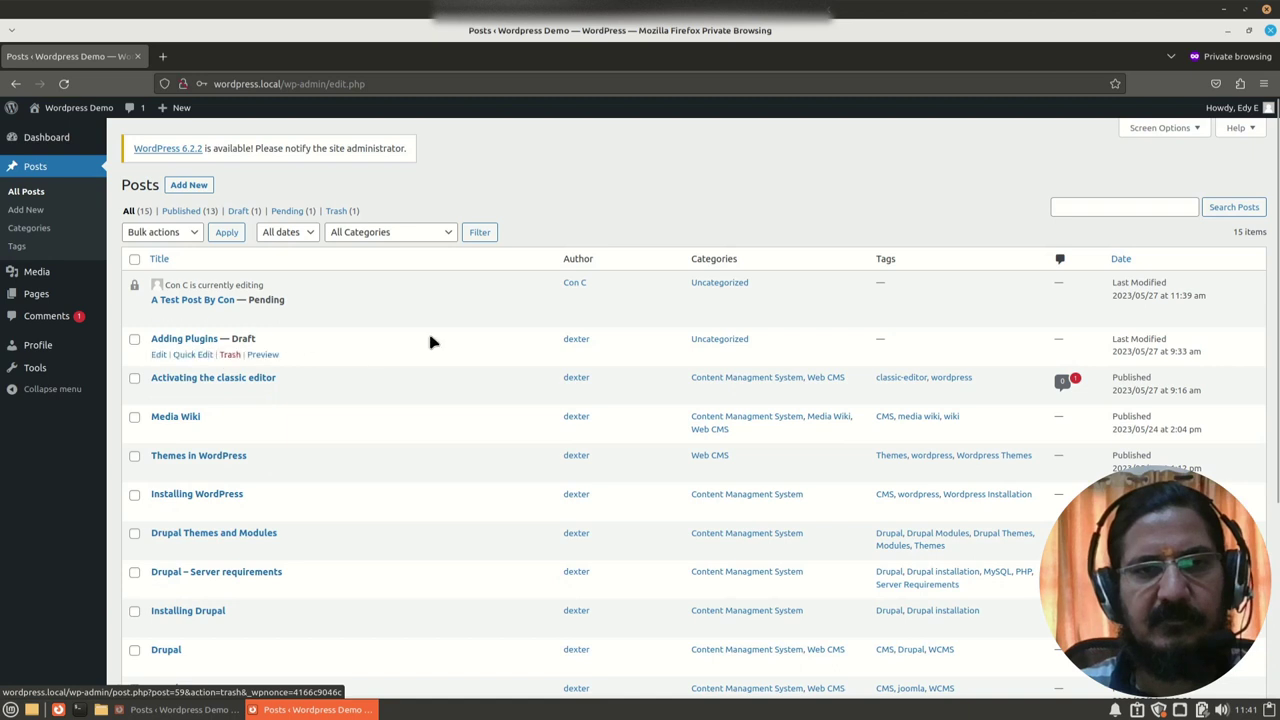
{"action": "left_click", "coordinate": [230, 356]}
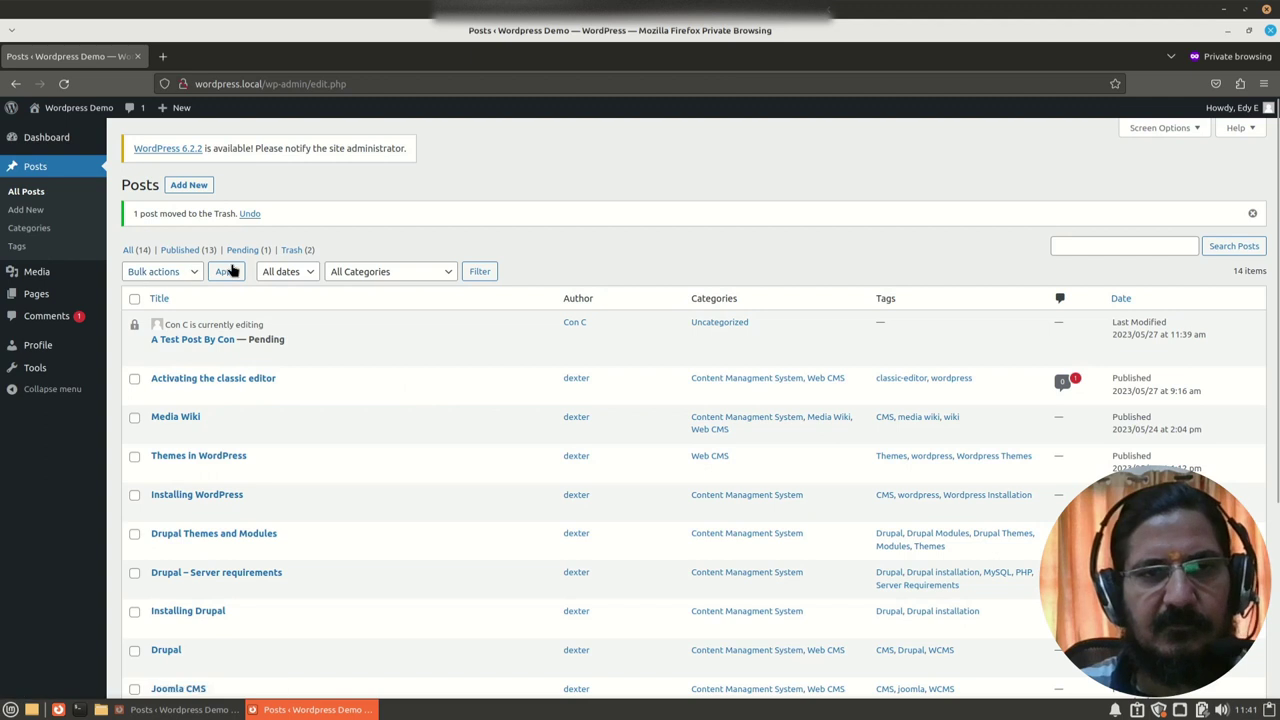
{"action": "left_click", "coordinate": [297, 251]}
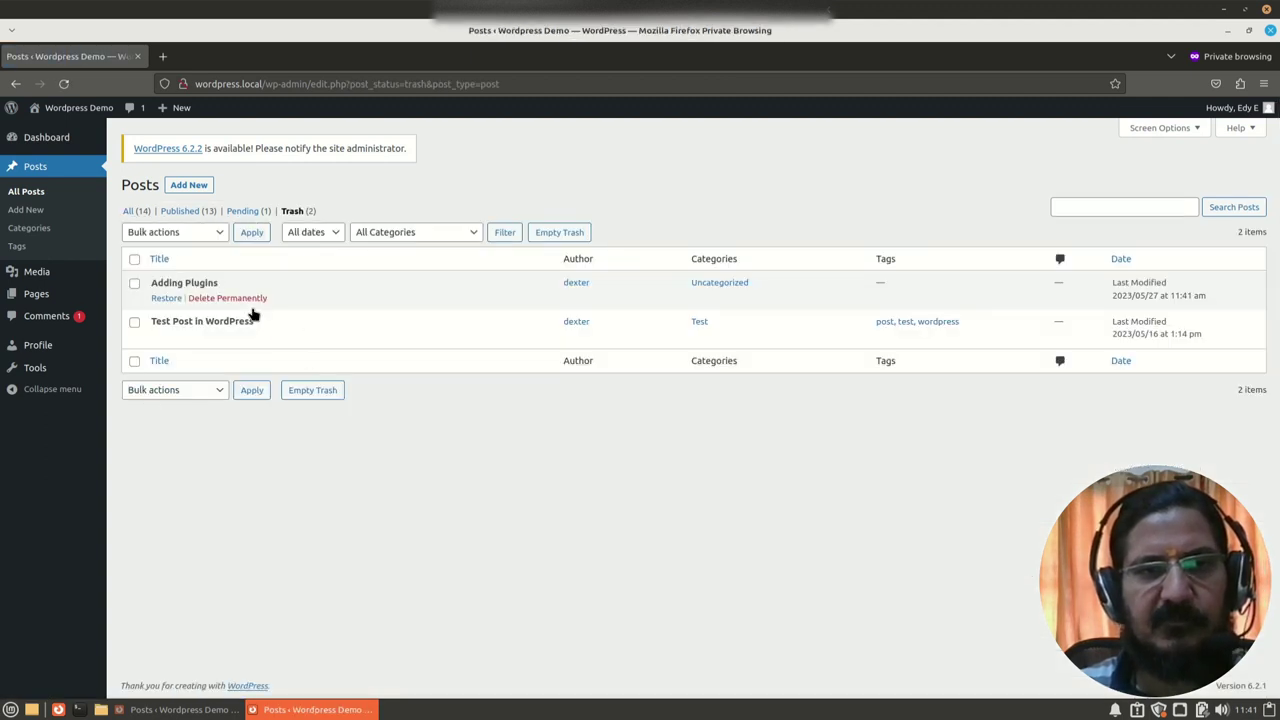
Step: Select both trashed posts, review bulk actions without applying, then return to All Posts
{"action": "left_click", "coordinate": [135, 260]}
{"action": "left_click", "coordinate": [197, 238]}
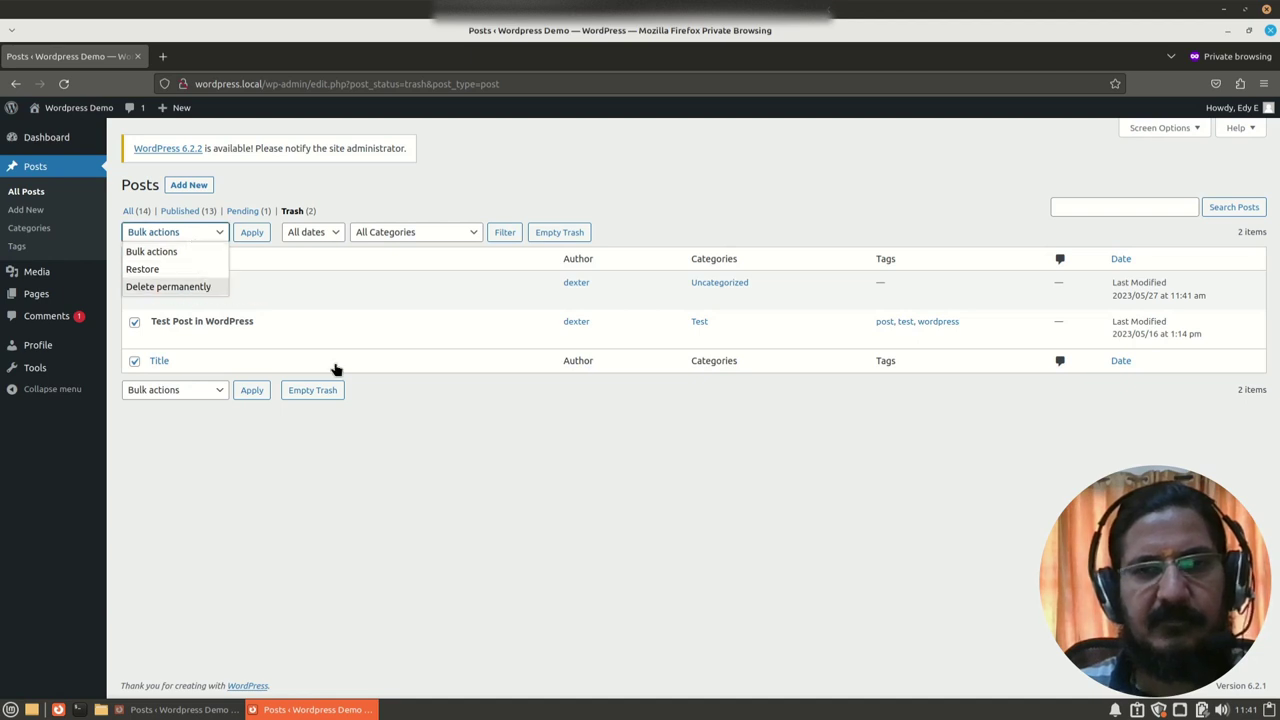
{"action": "left_click", "coordinate": [510, 488]}
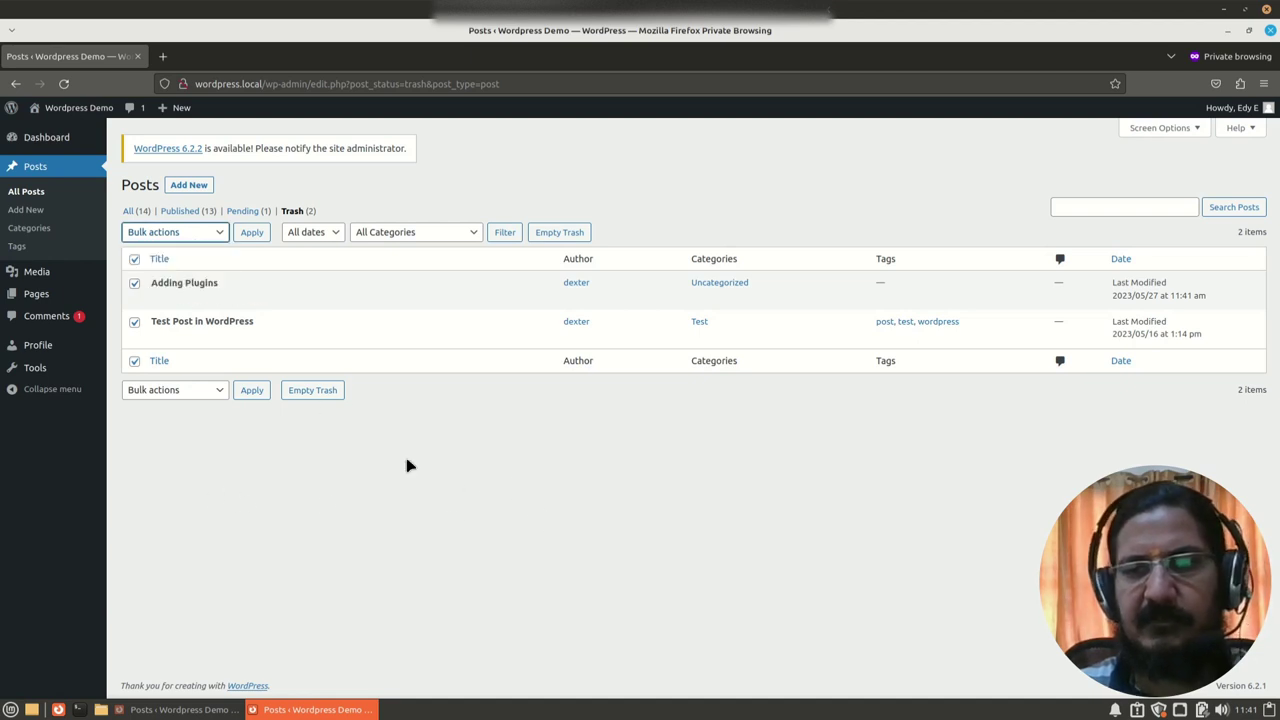
{"action": "left_click", "coordinate": [44, 170]}
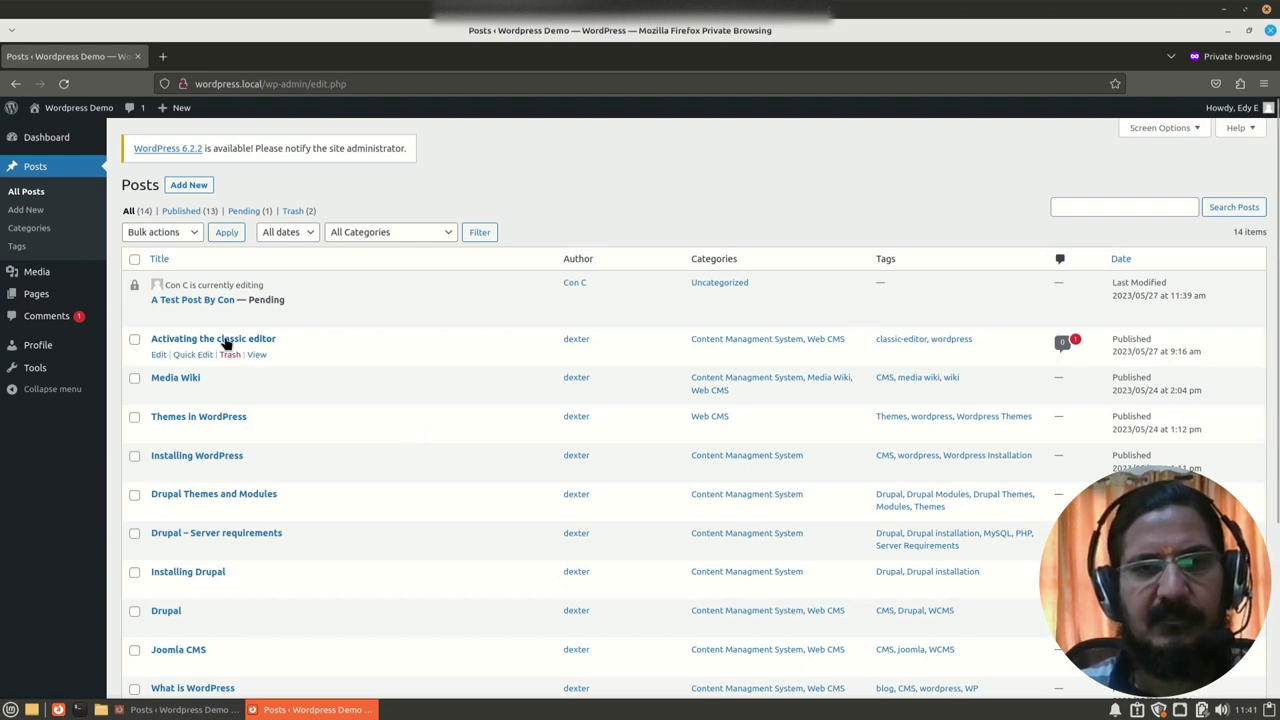
Step: Preview the contributor's pending post 'A Test Post By Con', then publish it from the editor
{"action": "left_click", "coordinate": [186, 316]}
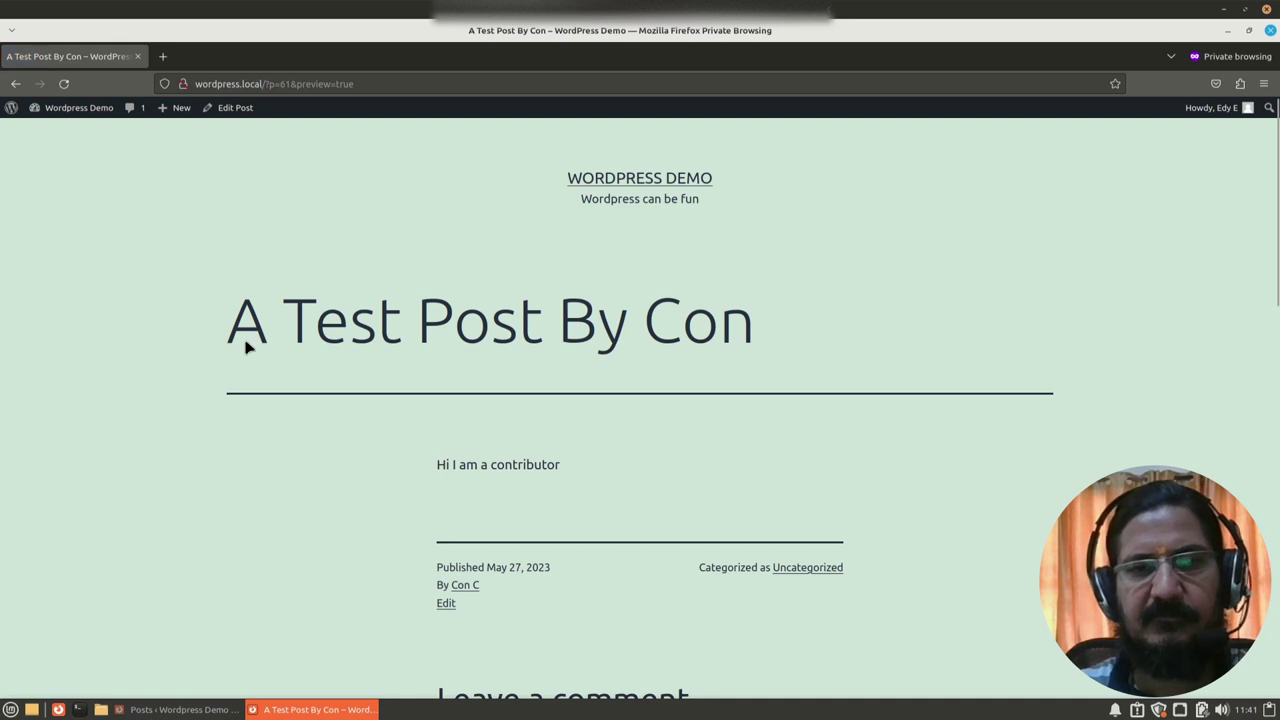
{"action": "scroll", "coordinate": [688, 475], "scroll_direction": "down", "scroll_amount": 10}
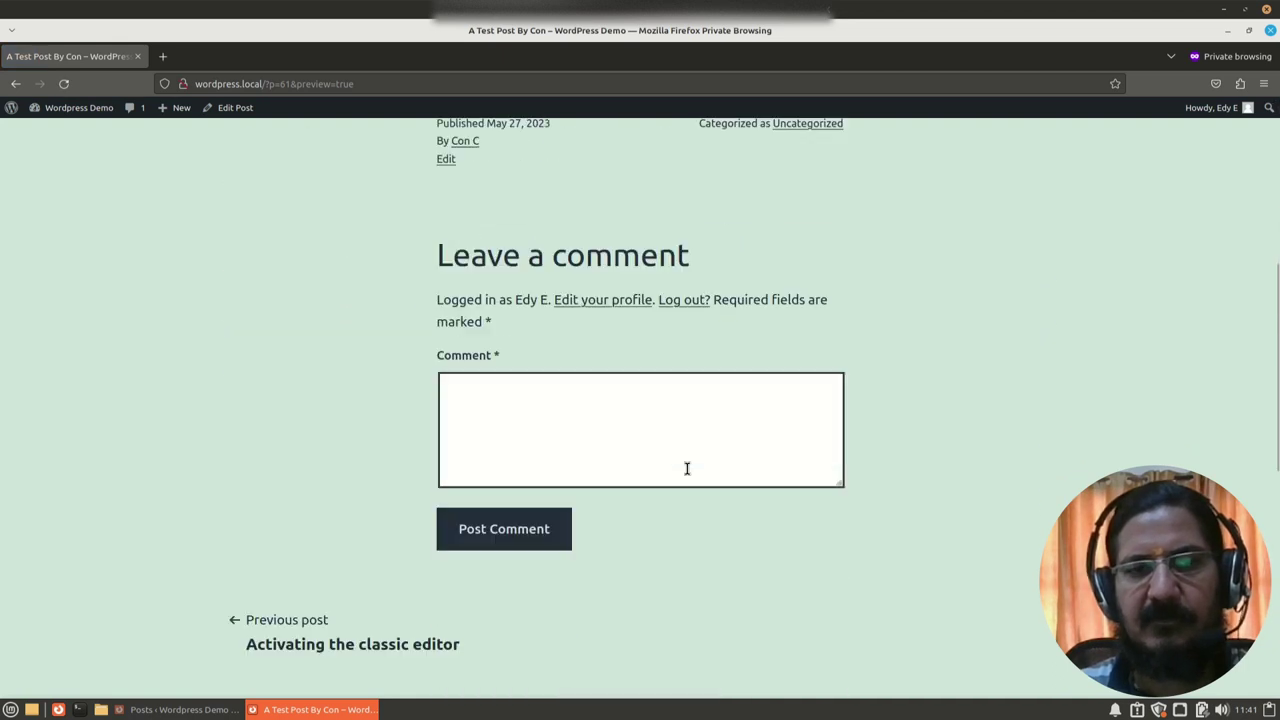
{"action": "scroll", "coordinate": [688, 475], "scroll_direction": "up", "scroll_amount": 10}
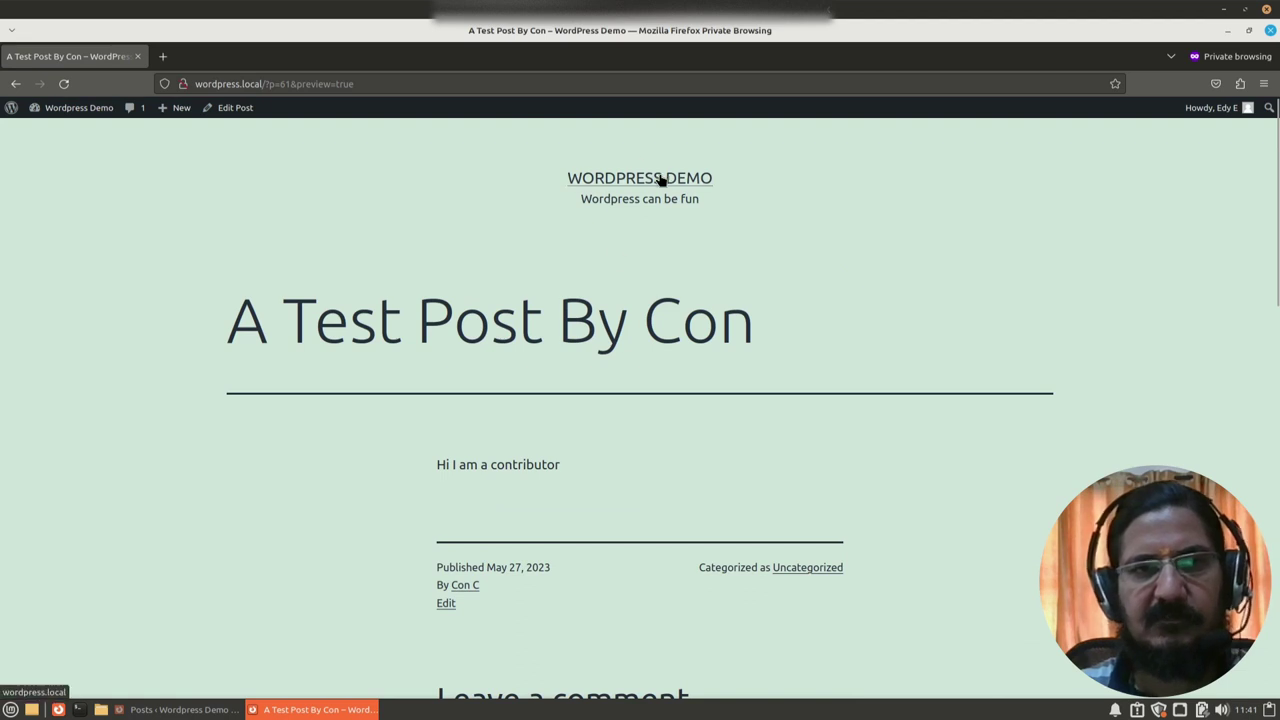
{"action": "left_click", "coordinate": [222, 110]}
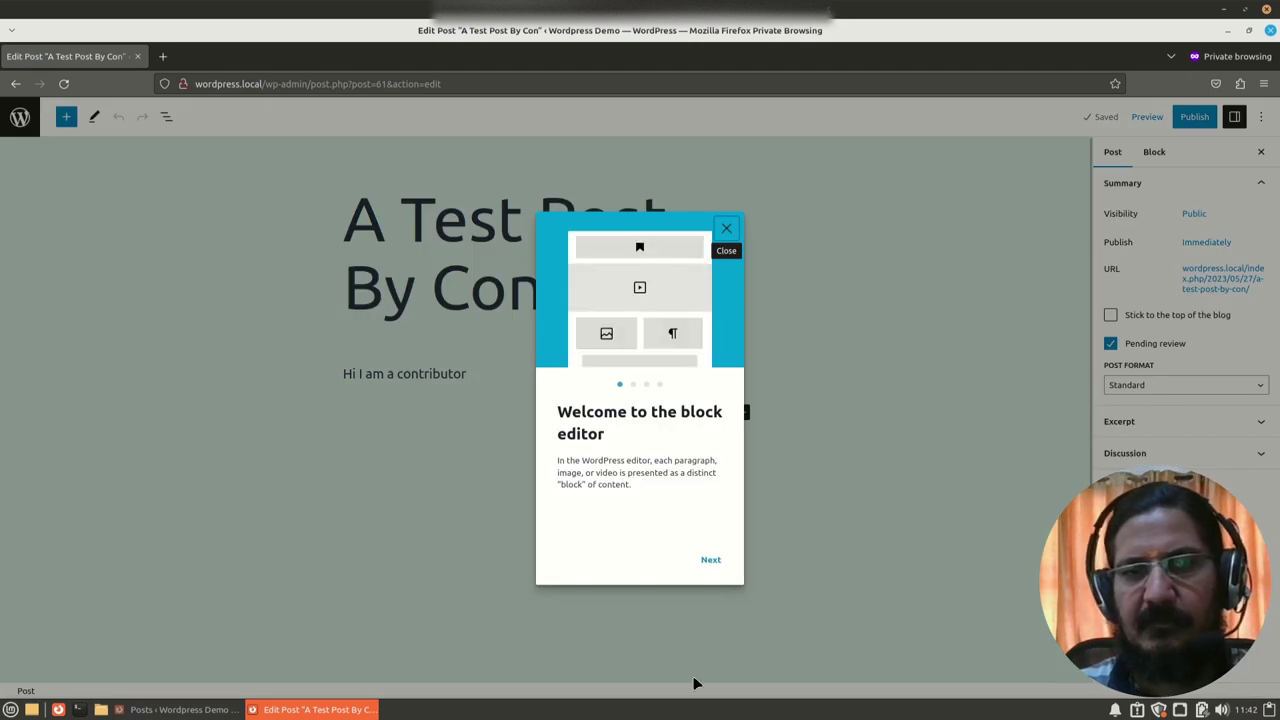
{"action": "left_click", "coordinate": [728, 238]}
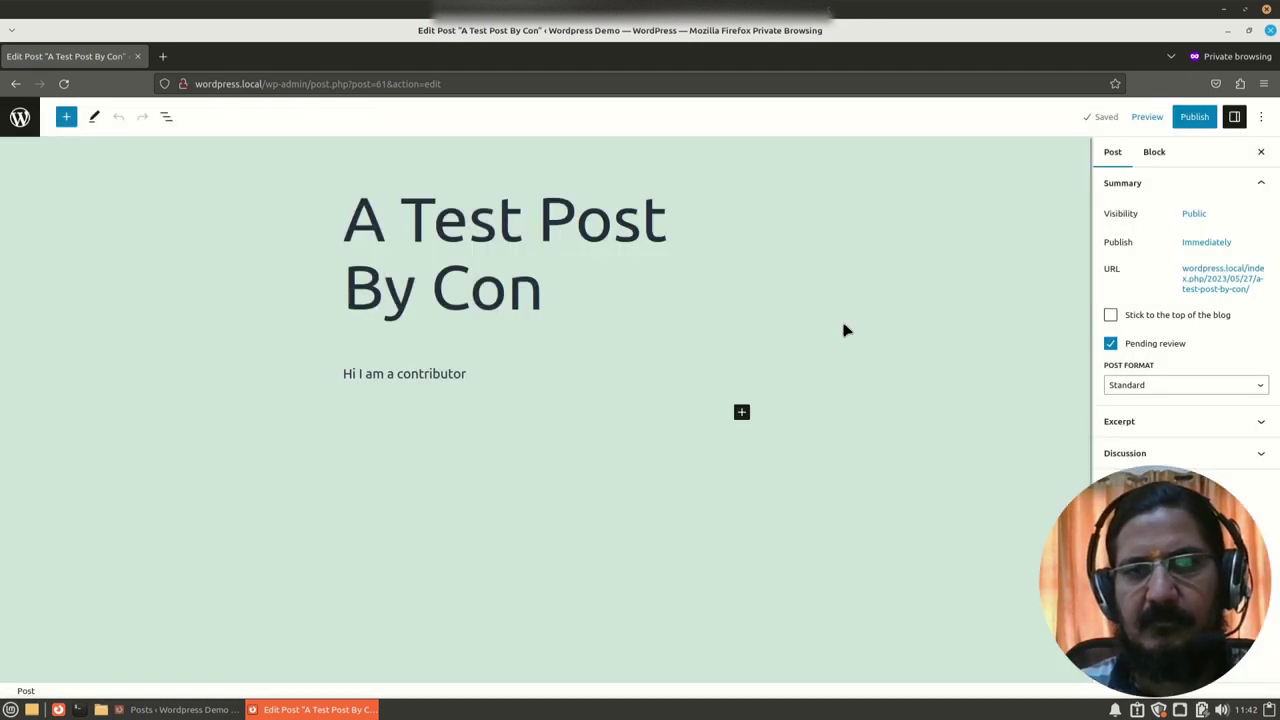
{"action": "left_click", "coordinate": [1190, 118]}
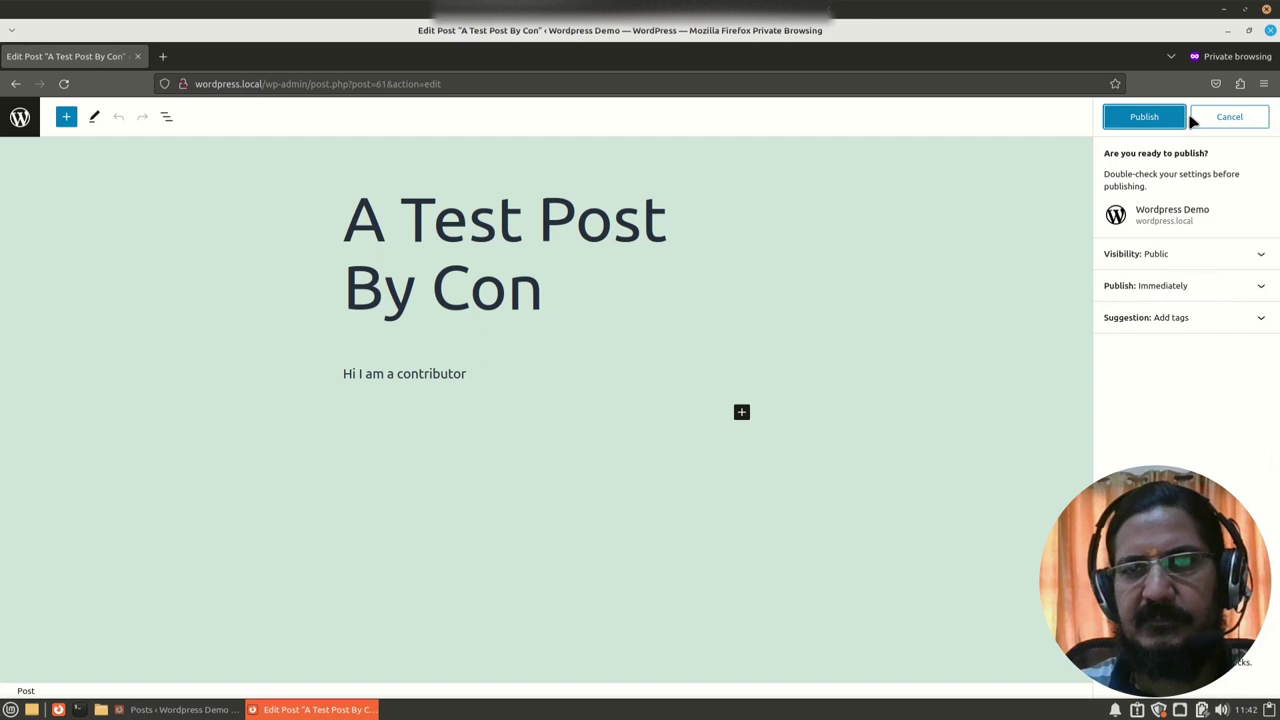
{"action": "left_click", "coordinate": [1151, 118]}
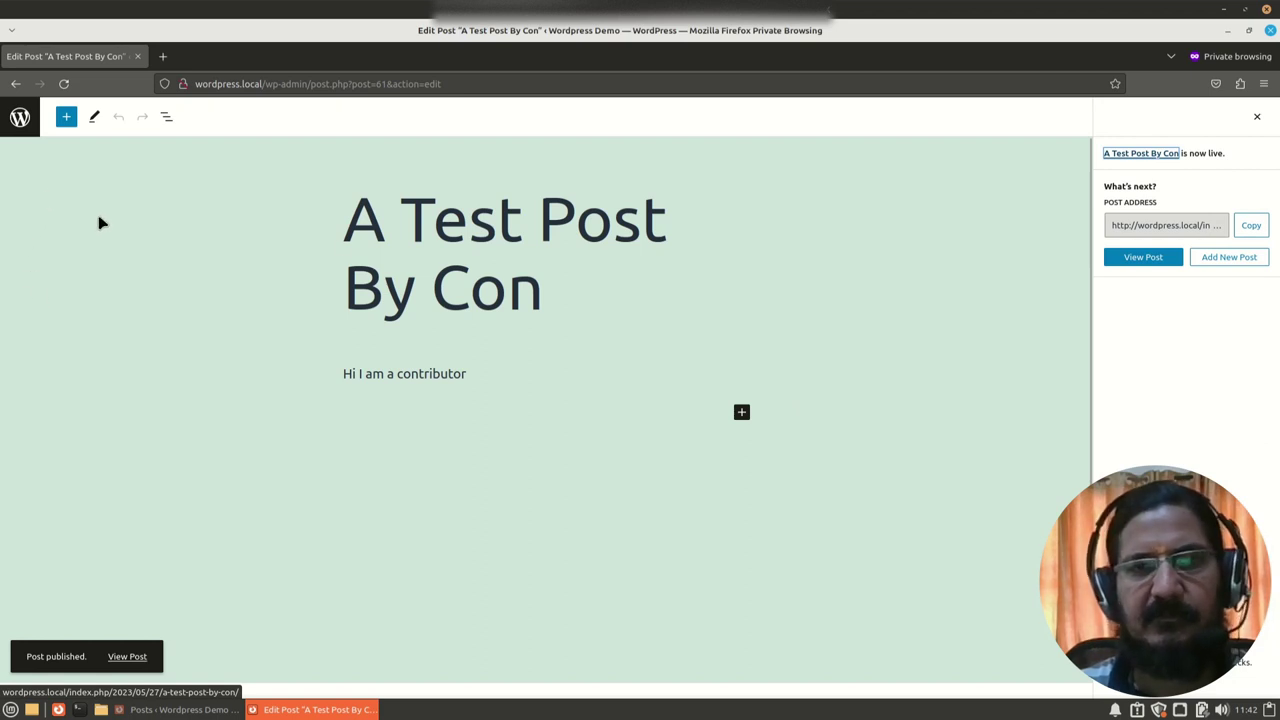
Step: View the published post, confirm it tops the blog's front page, and return to the Dashboard
{"action": "left_click", "coordinate": [1128, 155]}
{"action": "scroll", "coordinate": [488, 458], "scroll_direction": "down", "scroll_amount": 1}
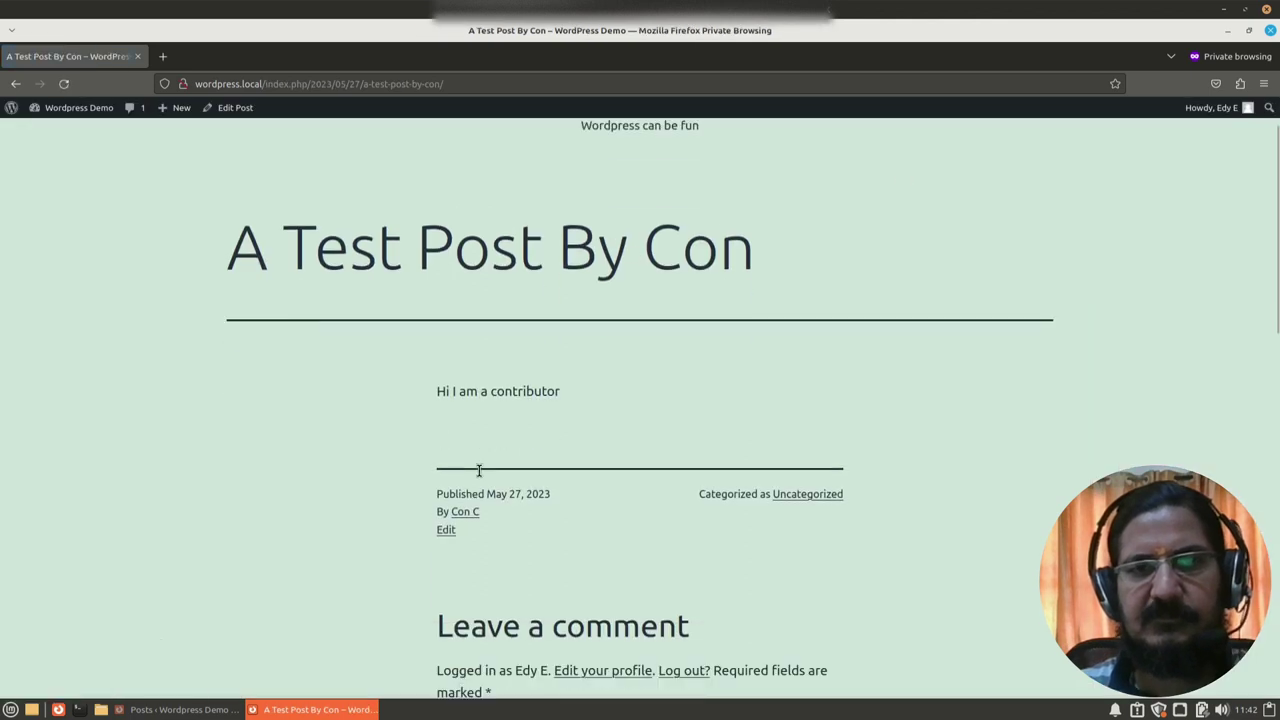
{"action": "scroll", "coordinate": [479, 470], "scroll_direction": "down", "scroll_amount": 2}
{"action": "scroll", "coordinate": [479, 470], "scroll_direction": "up", "scroll_amount": 3}
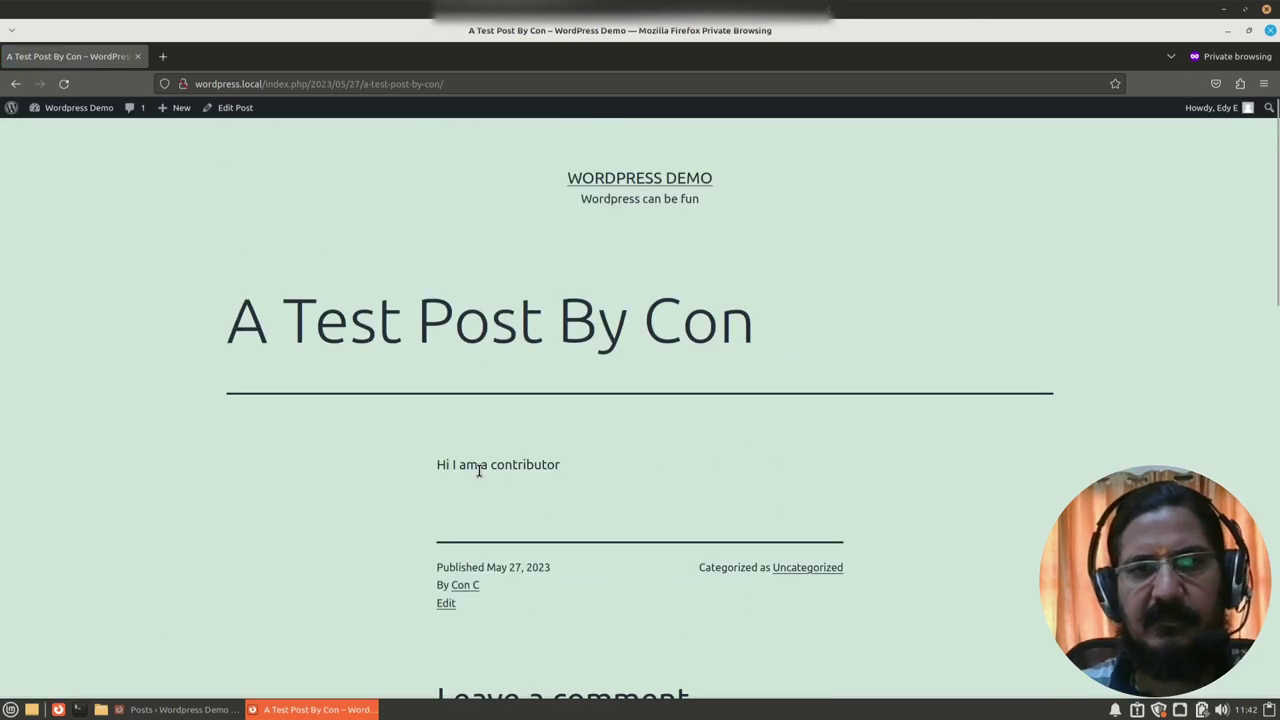
{"action": "left_click", "coordinate": [636, 178]}
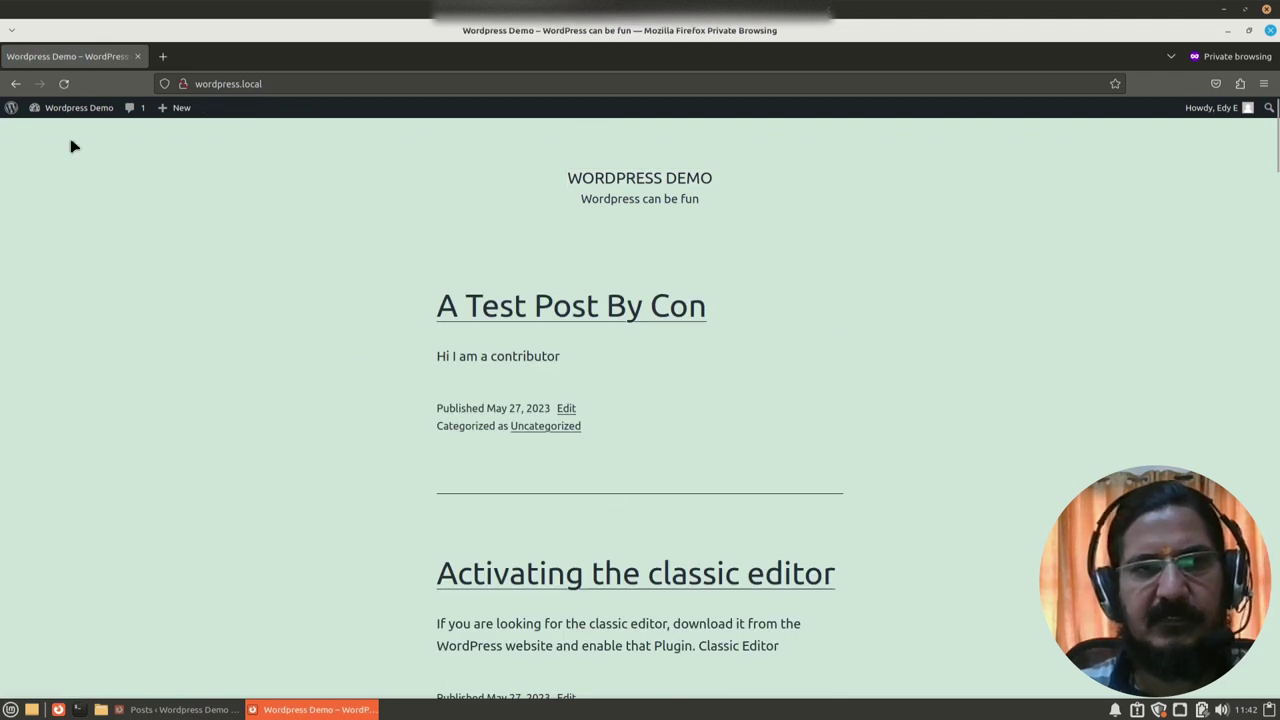
{"action": "mouse_move", "coordinate": [60, 113]}
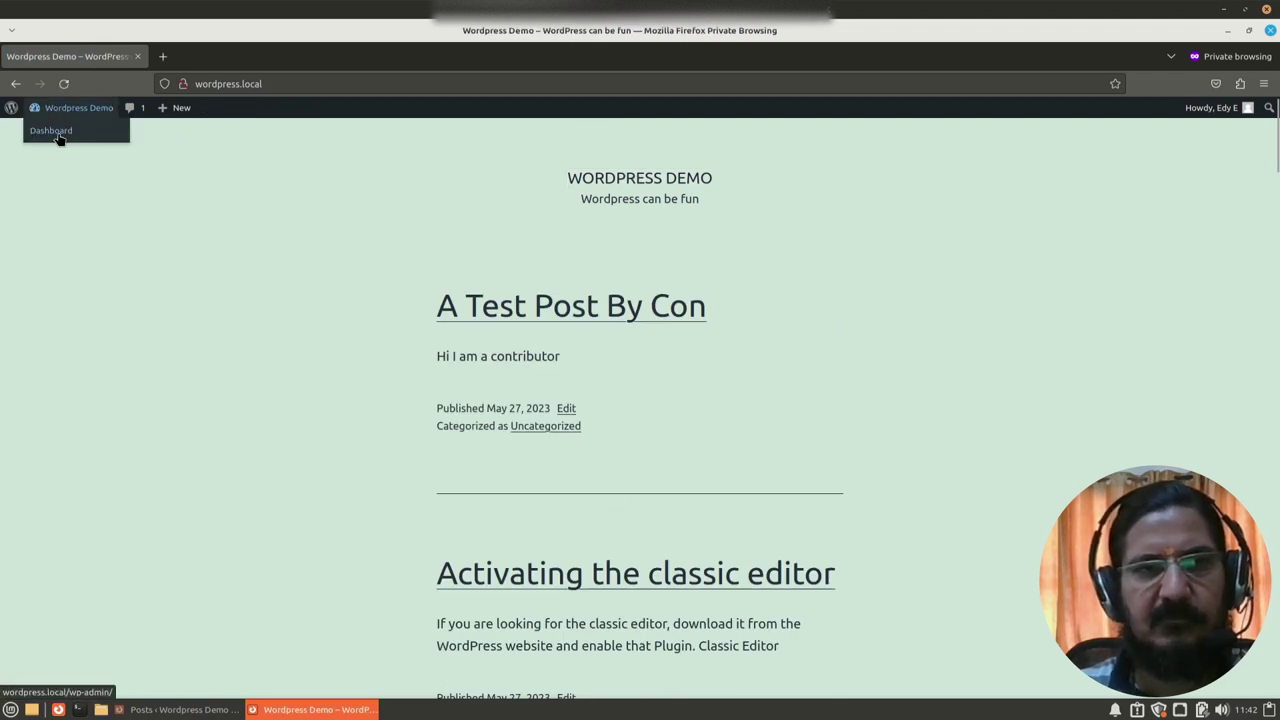
{"action": "left_click", "coordinate": [58, 137]}
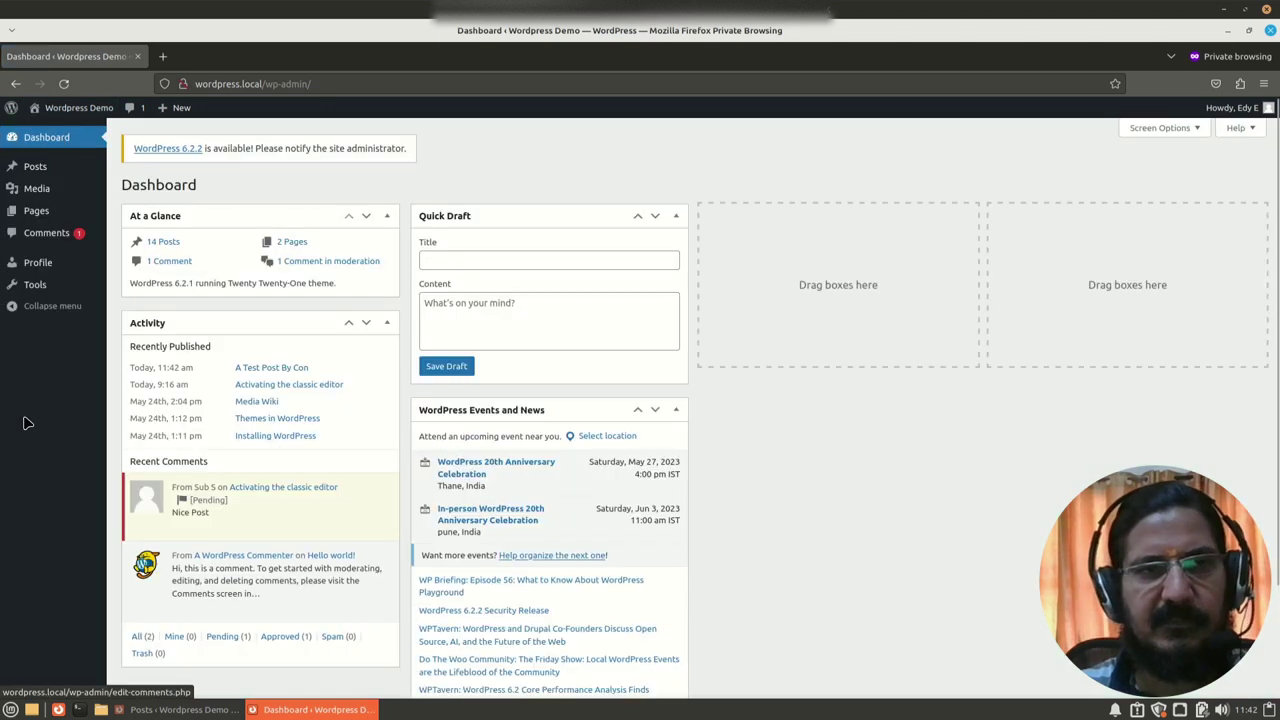
Step: Browse the editor's Comments and Profile pages, then open the Media Library showing two globe images
{"action": "left_click", "coordinate": [57, 236]}
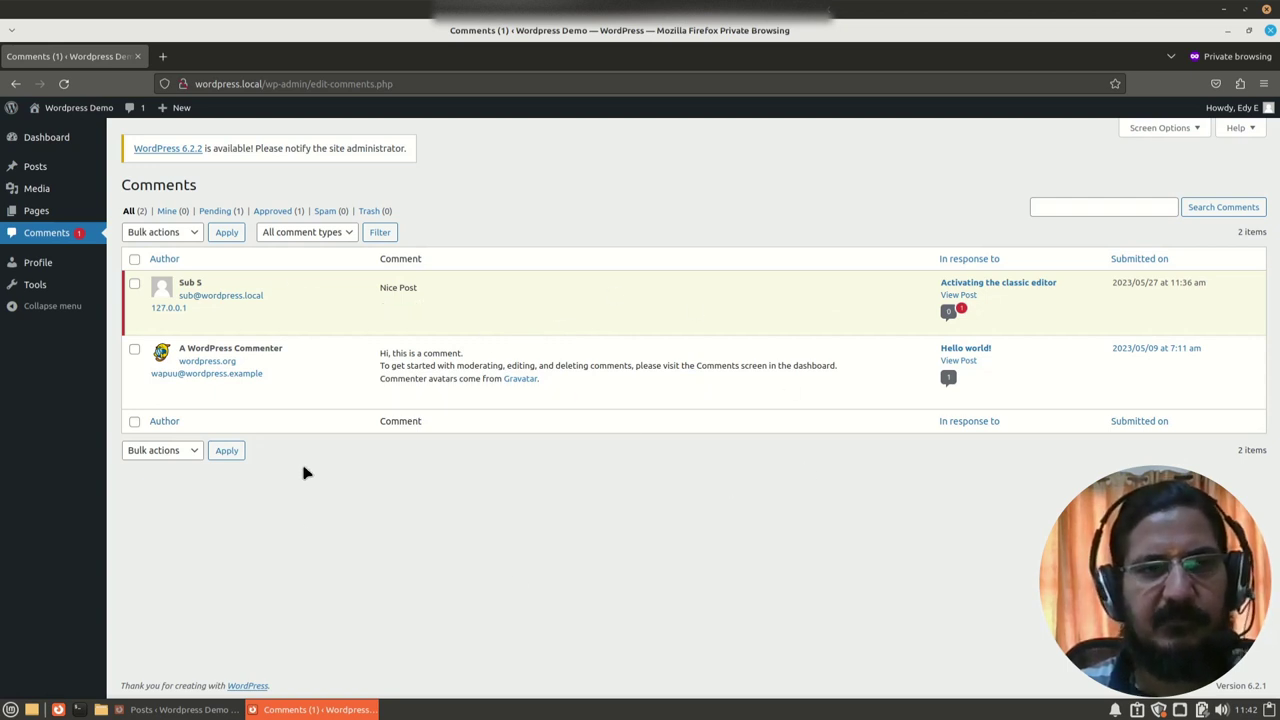
{"action": "left_click", "coordinate": [40, 266]}
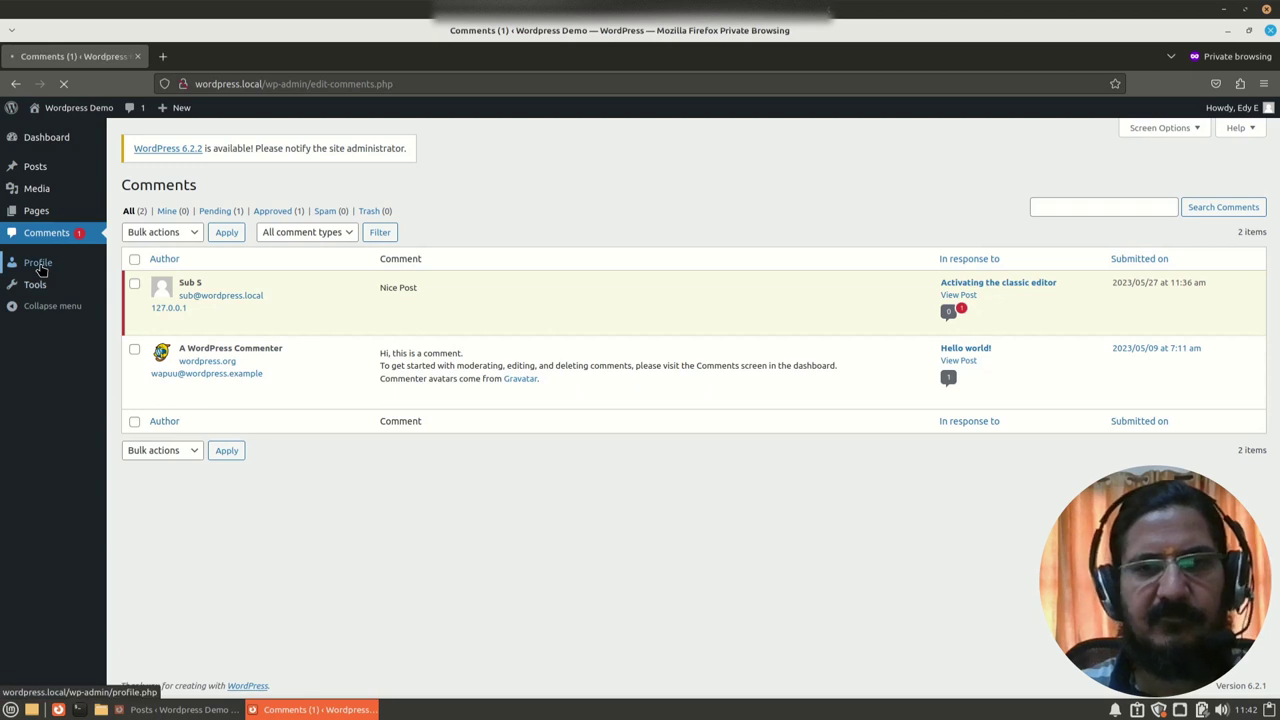
{"action": "scroll", "coordinate": [289, 543], "scroll_direction": "down", "scroll_amount": 4}
{"action": "scroll", "coordinate": [289, 543], "scroll_direction": "up", "scroll_amount": 4}
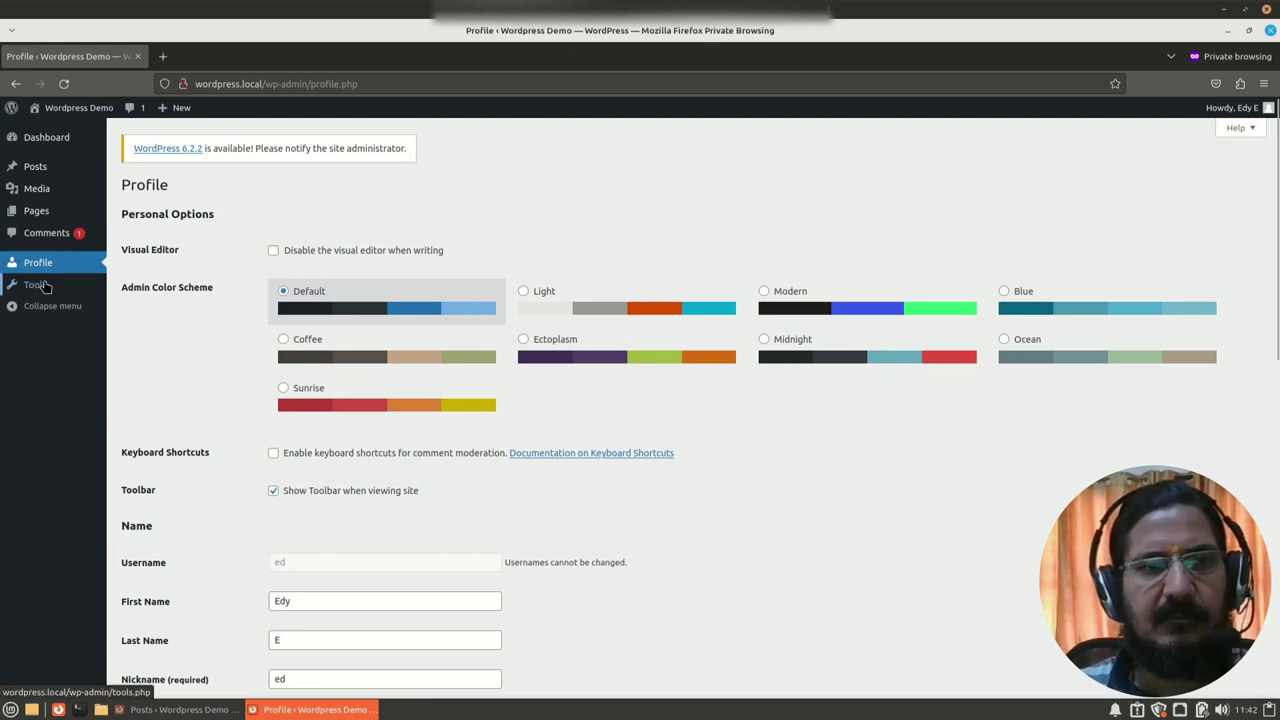
{"action": "left_click", "coordinate": [39, 192]}
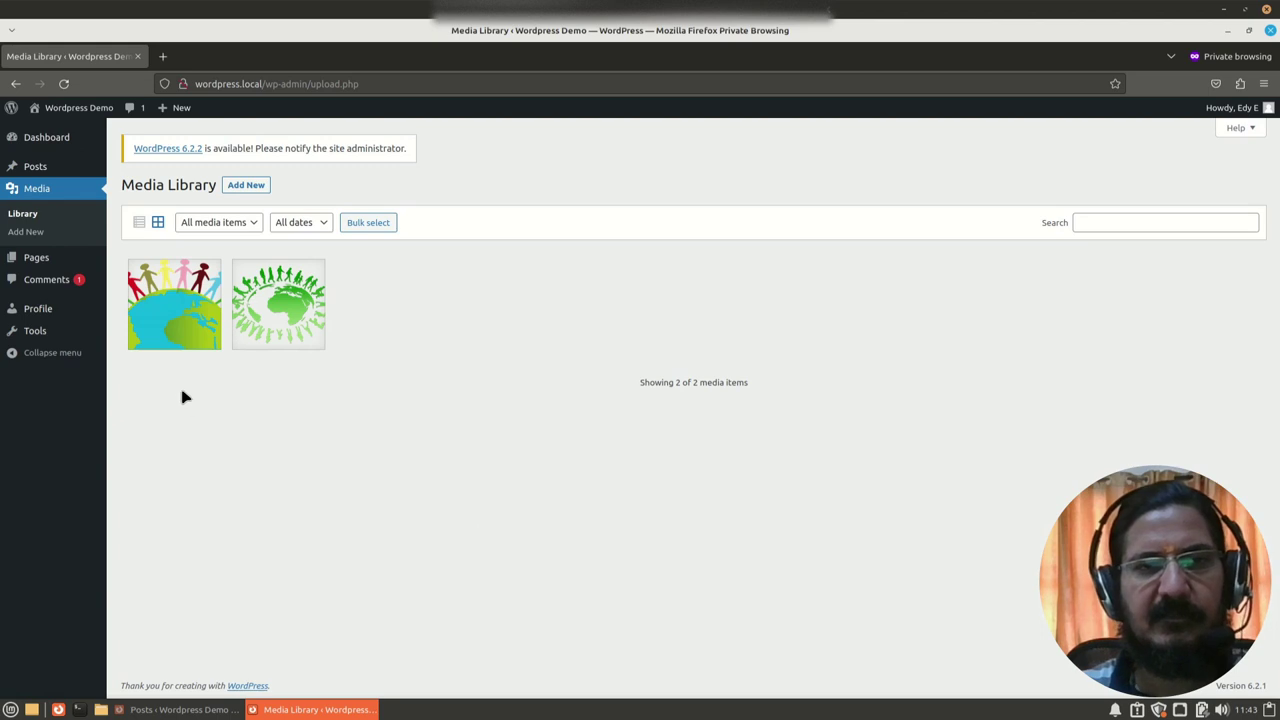
Step: Inspect the People Around Earth image's attachment details, close them, and open the empty Tools page
{"action": "left_click", "coordinate": [180, 320]}
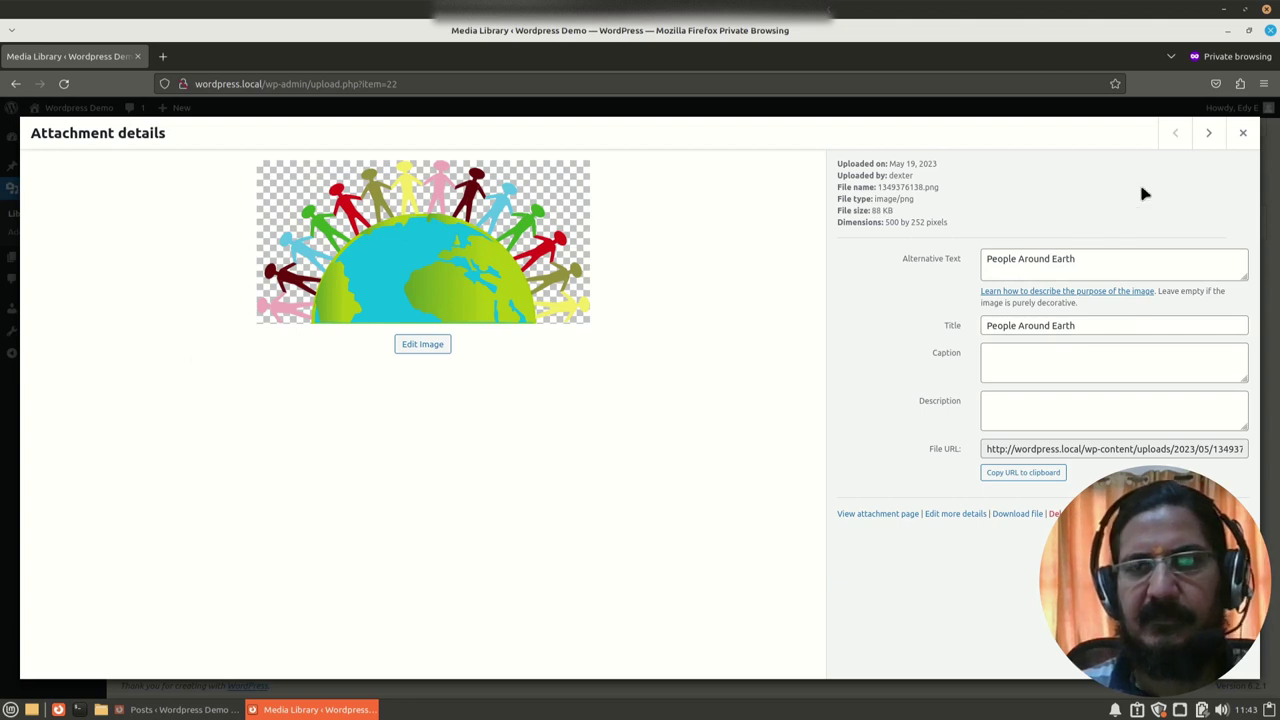
{"action": "left_click", "coordinate": [1243, 132]}
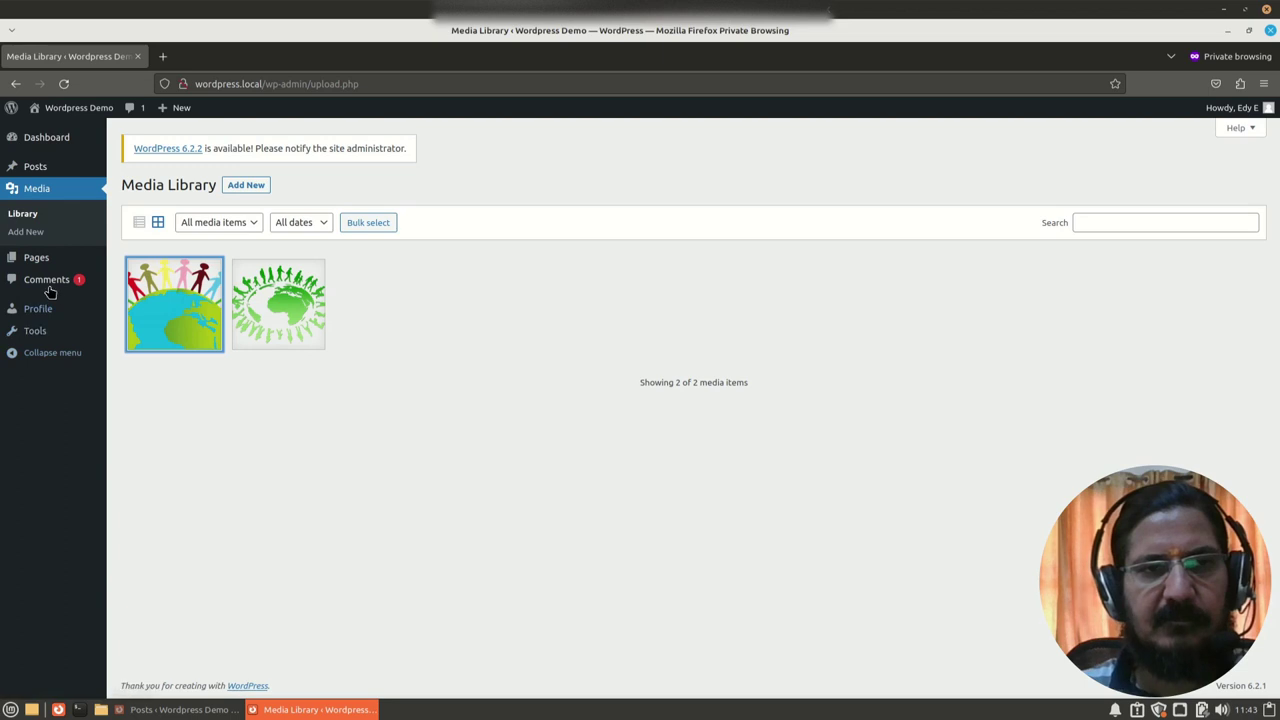
{"action": "left_click", "coordinate": [38, 333]}
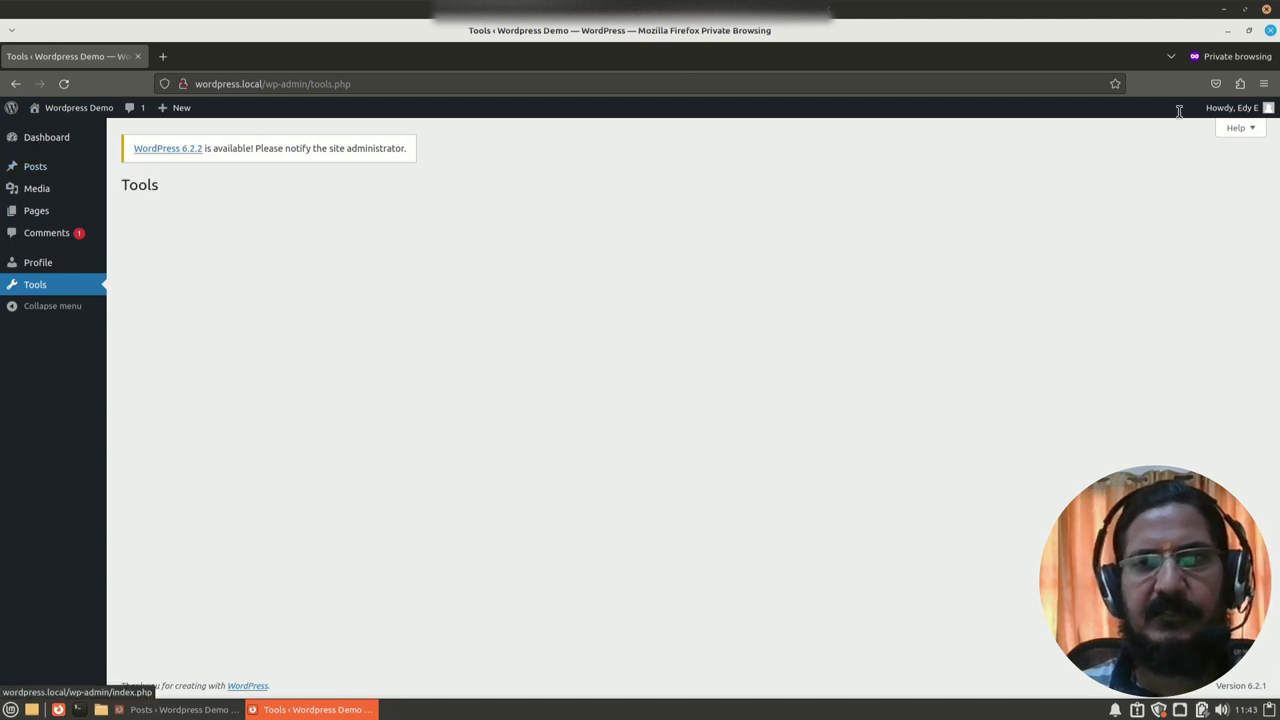
Step: Close the private window, restore the administrator's window, and list the five users with their roles
{"action": "left_click", "coordinate": [1270, 31]}
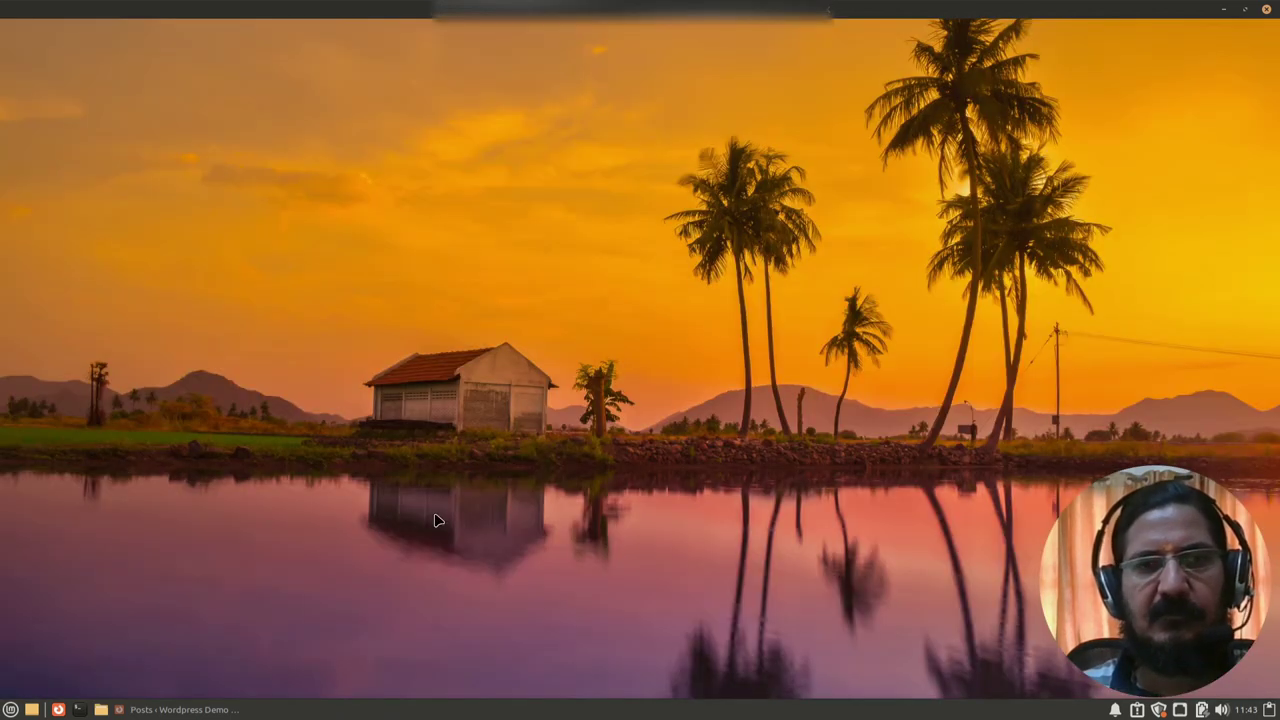
{"action": "left_click", "coordinate": [161, 710]}
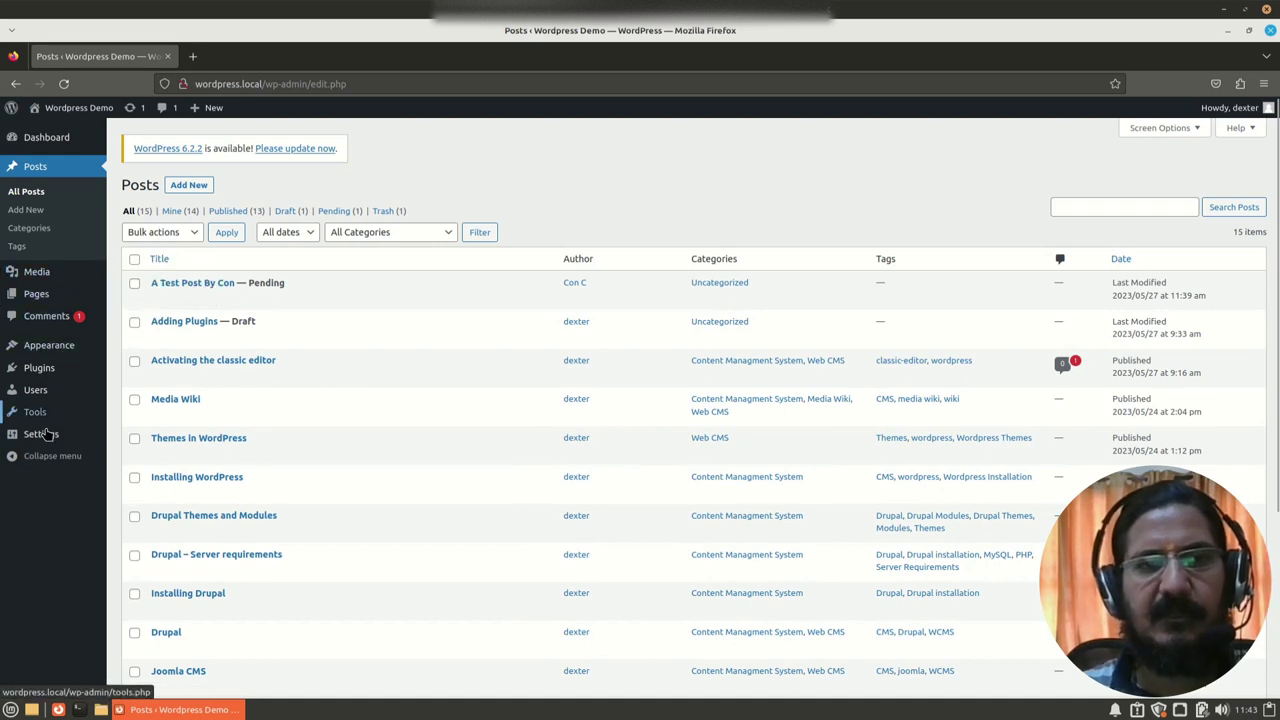
{"action": "left_click", "coordinate": [36, 390]}
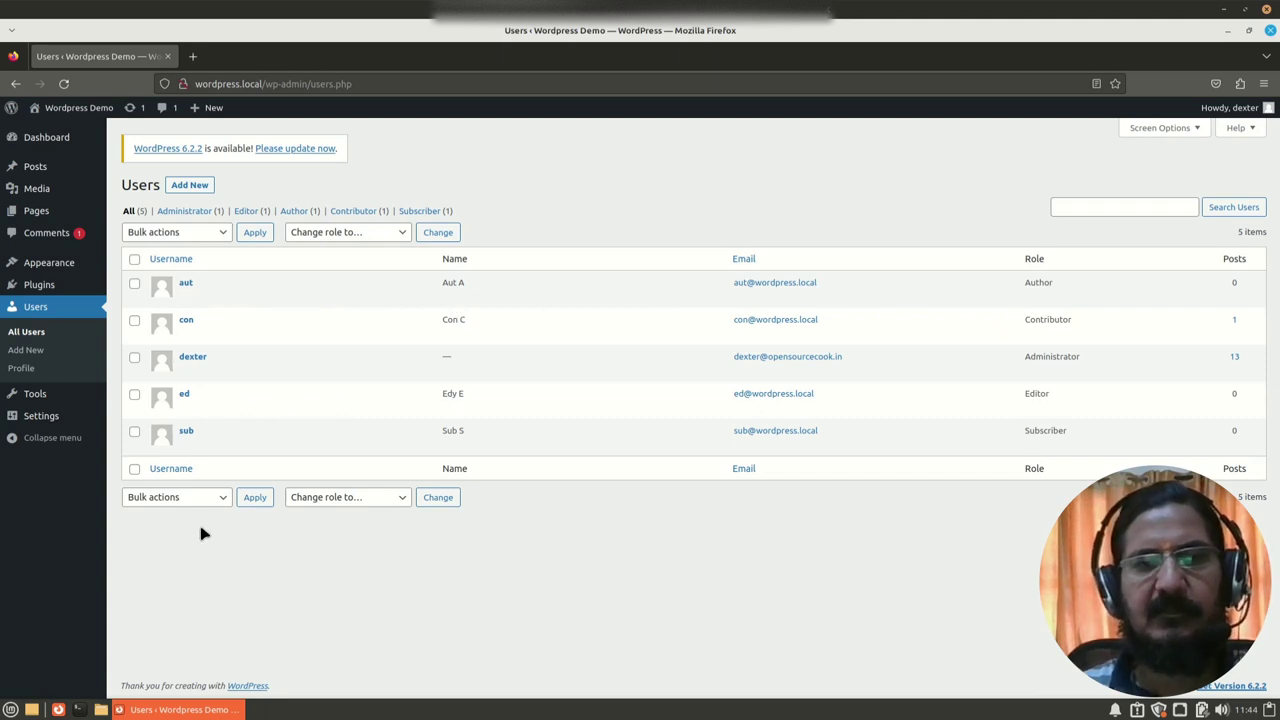
{"action": "mouse_move", "coordinate": [202, 430]}
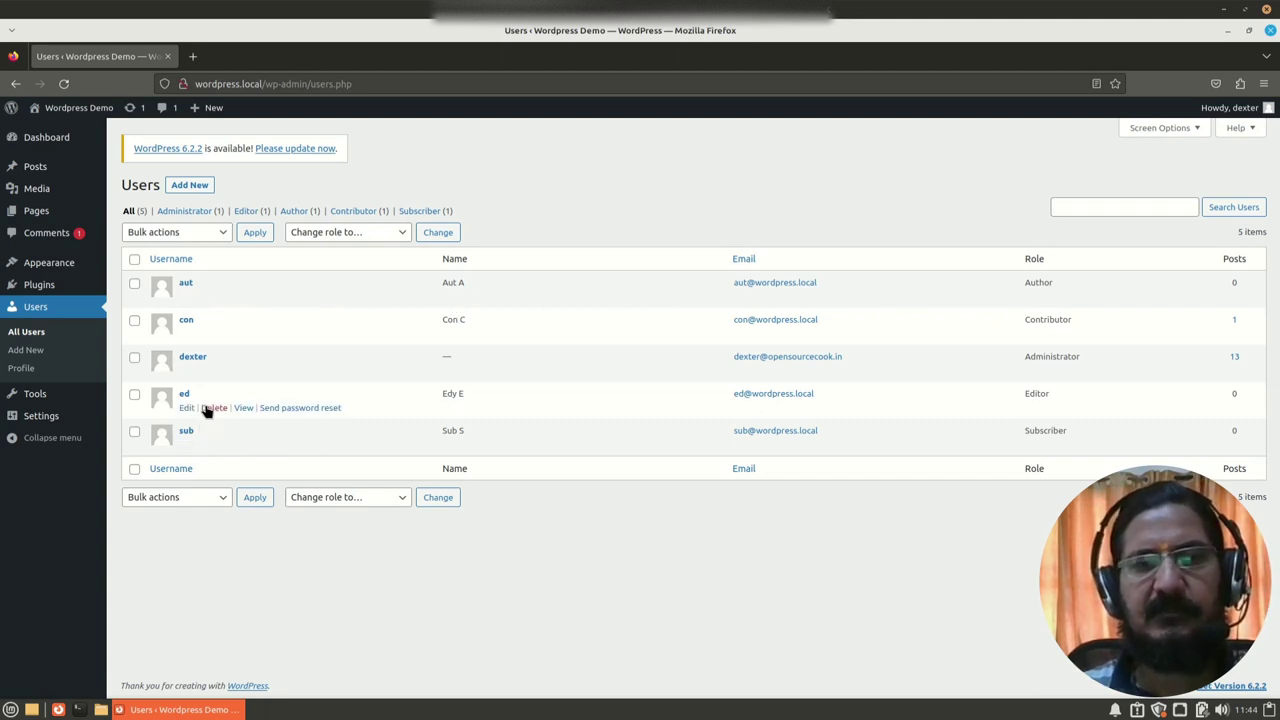